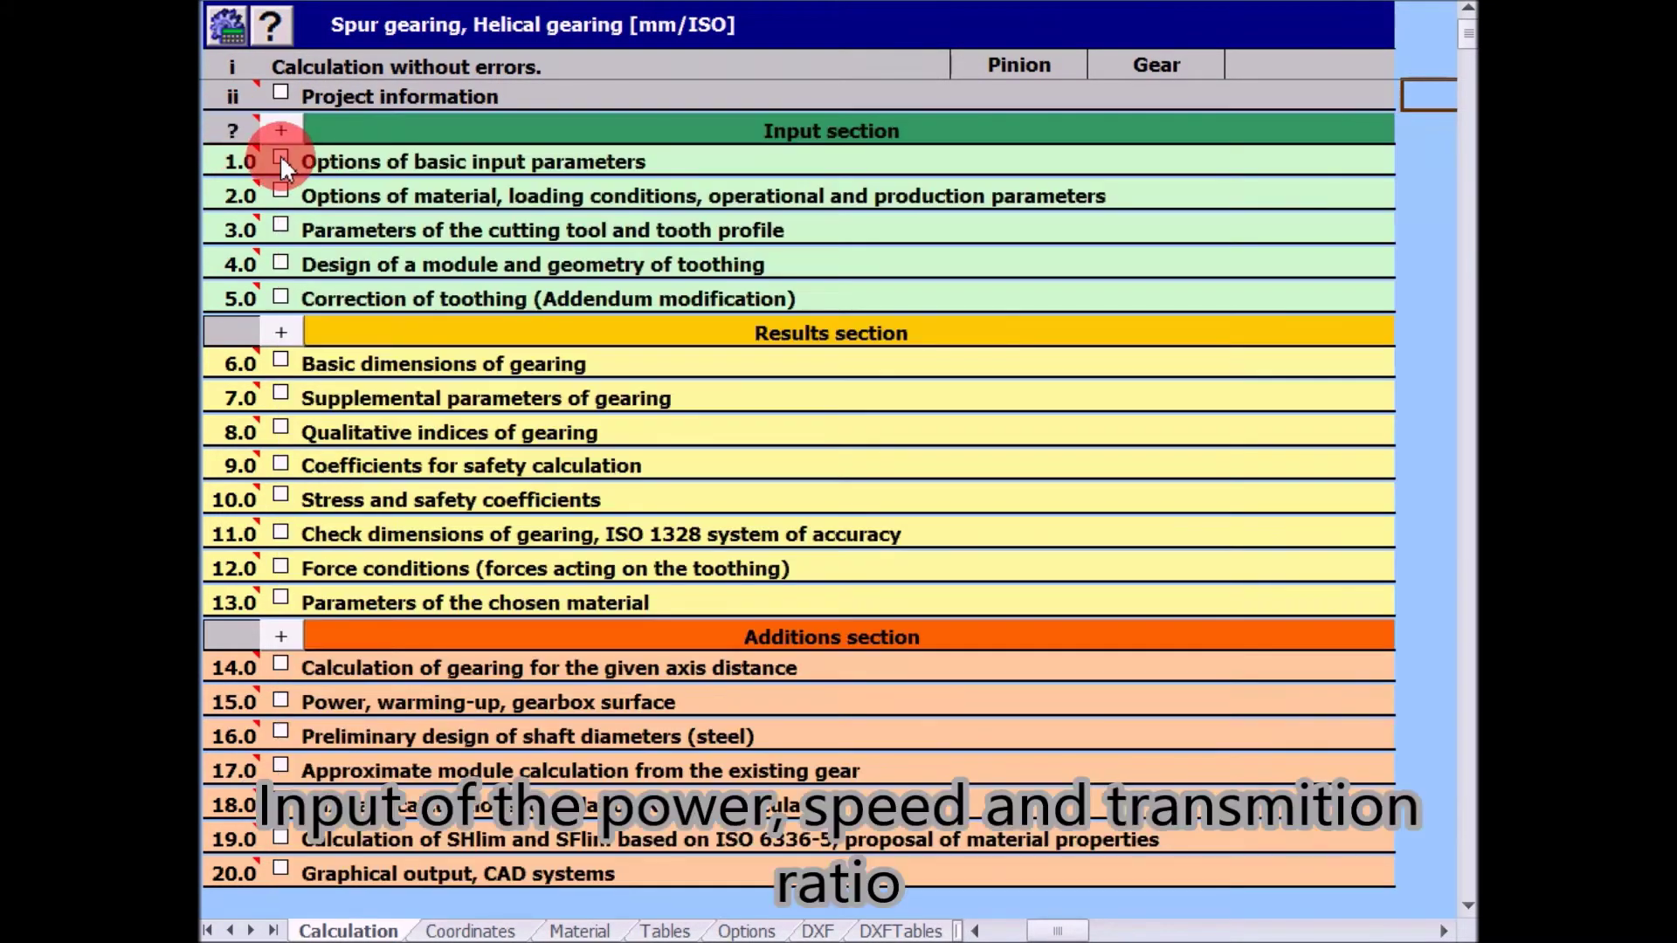
Step: Enter 9.7 kW power, 472 rpm pinion speed and 4.1 transmission ratio (actual 4.105)
left_click(280, 158)
left_click(984, 179)
type("9.7")
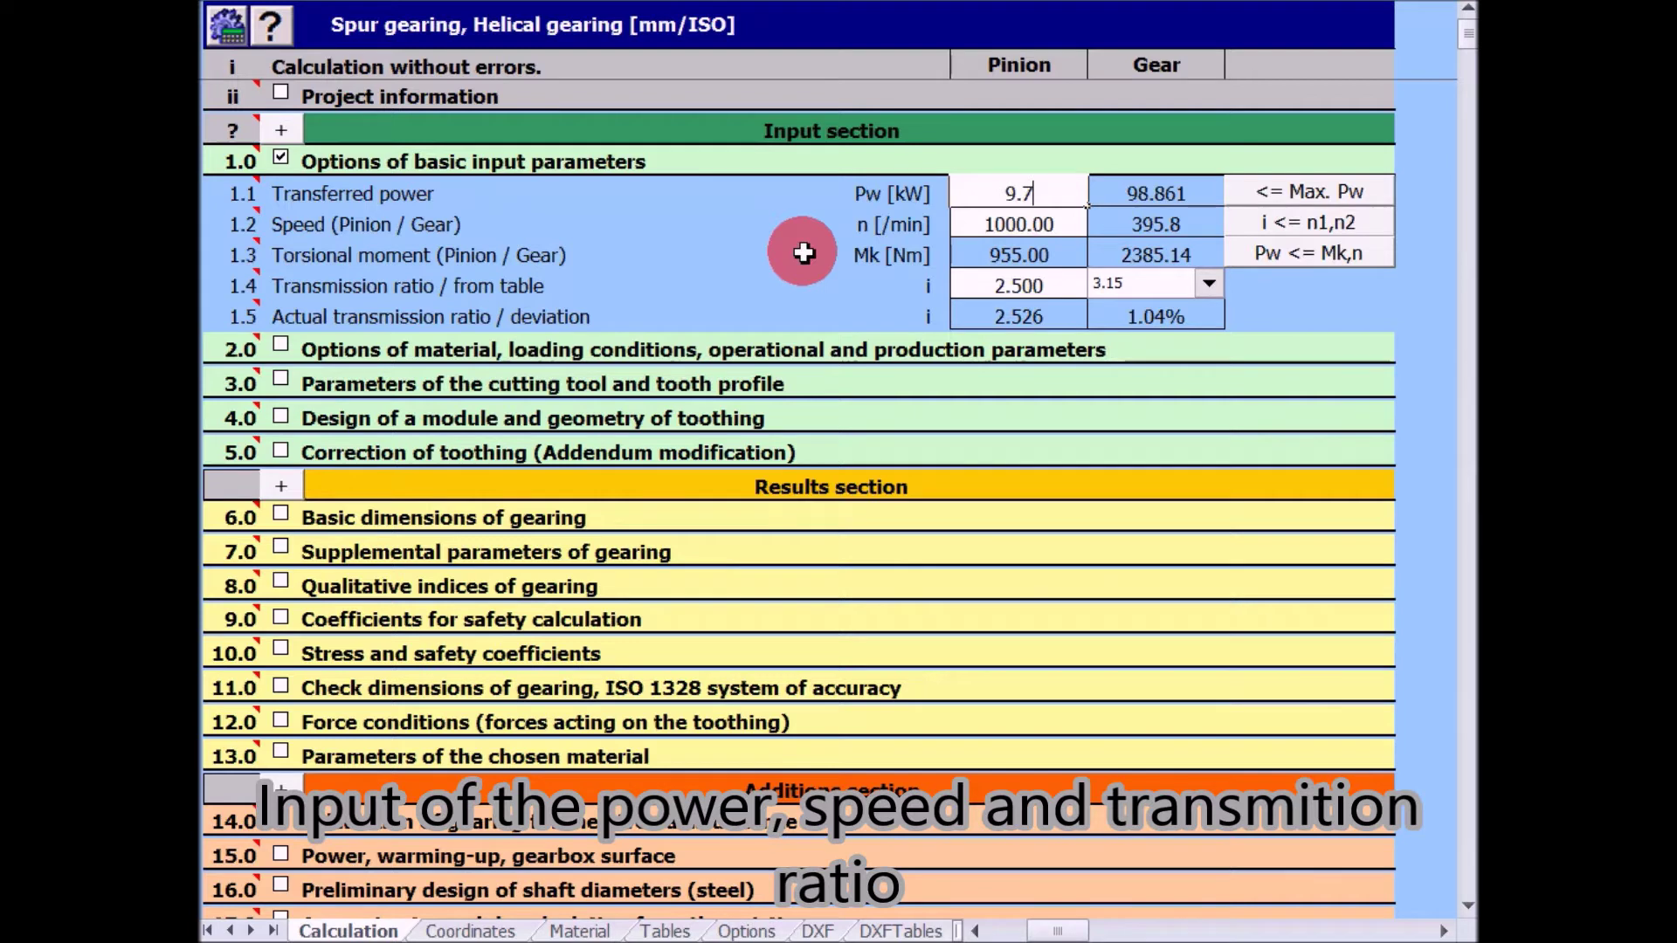
key("Return")
type("472")
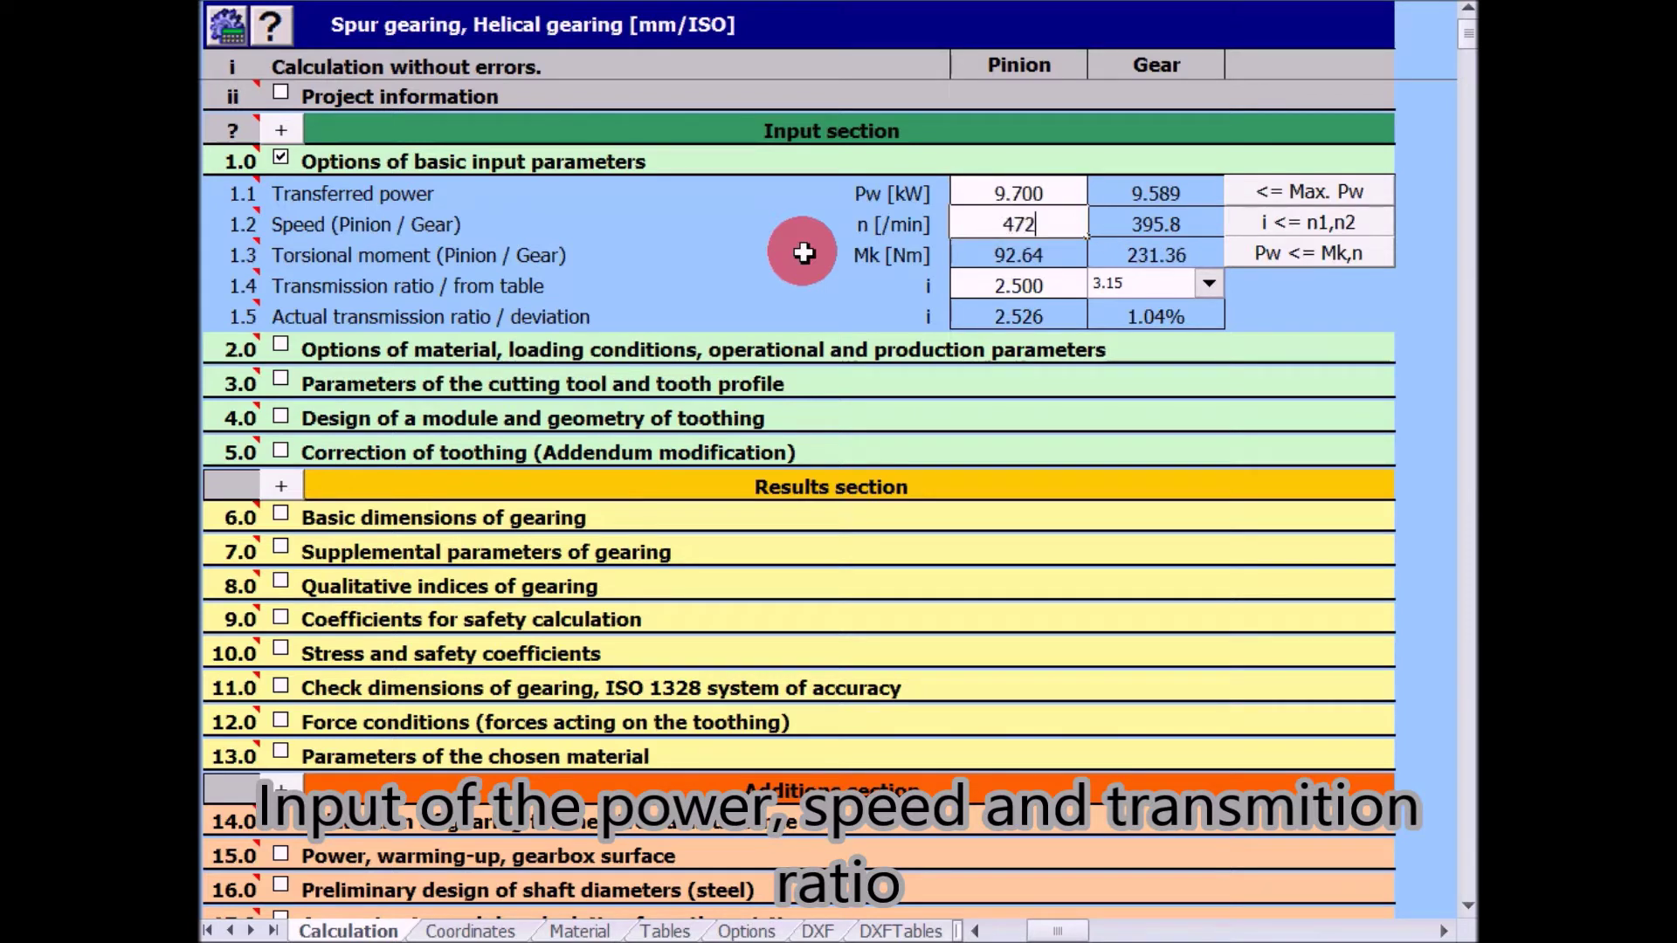
key("Return")
type("4.1")
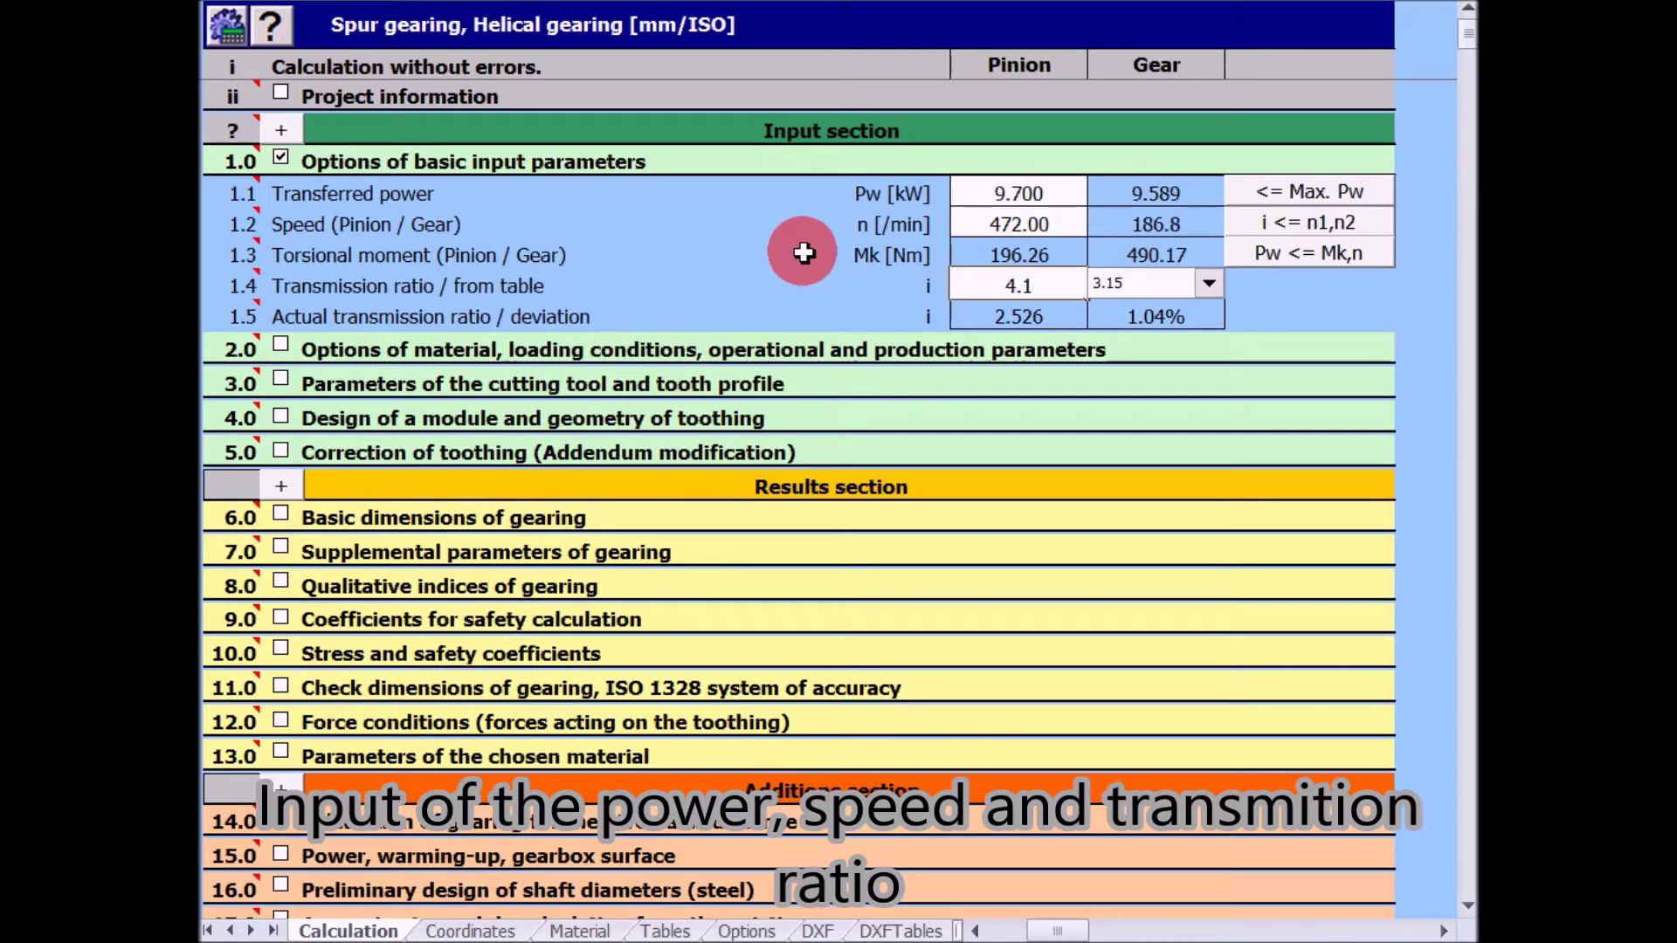
key("Return")
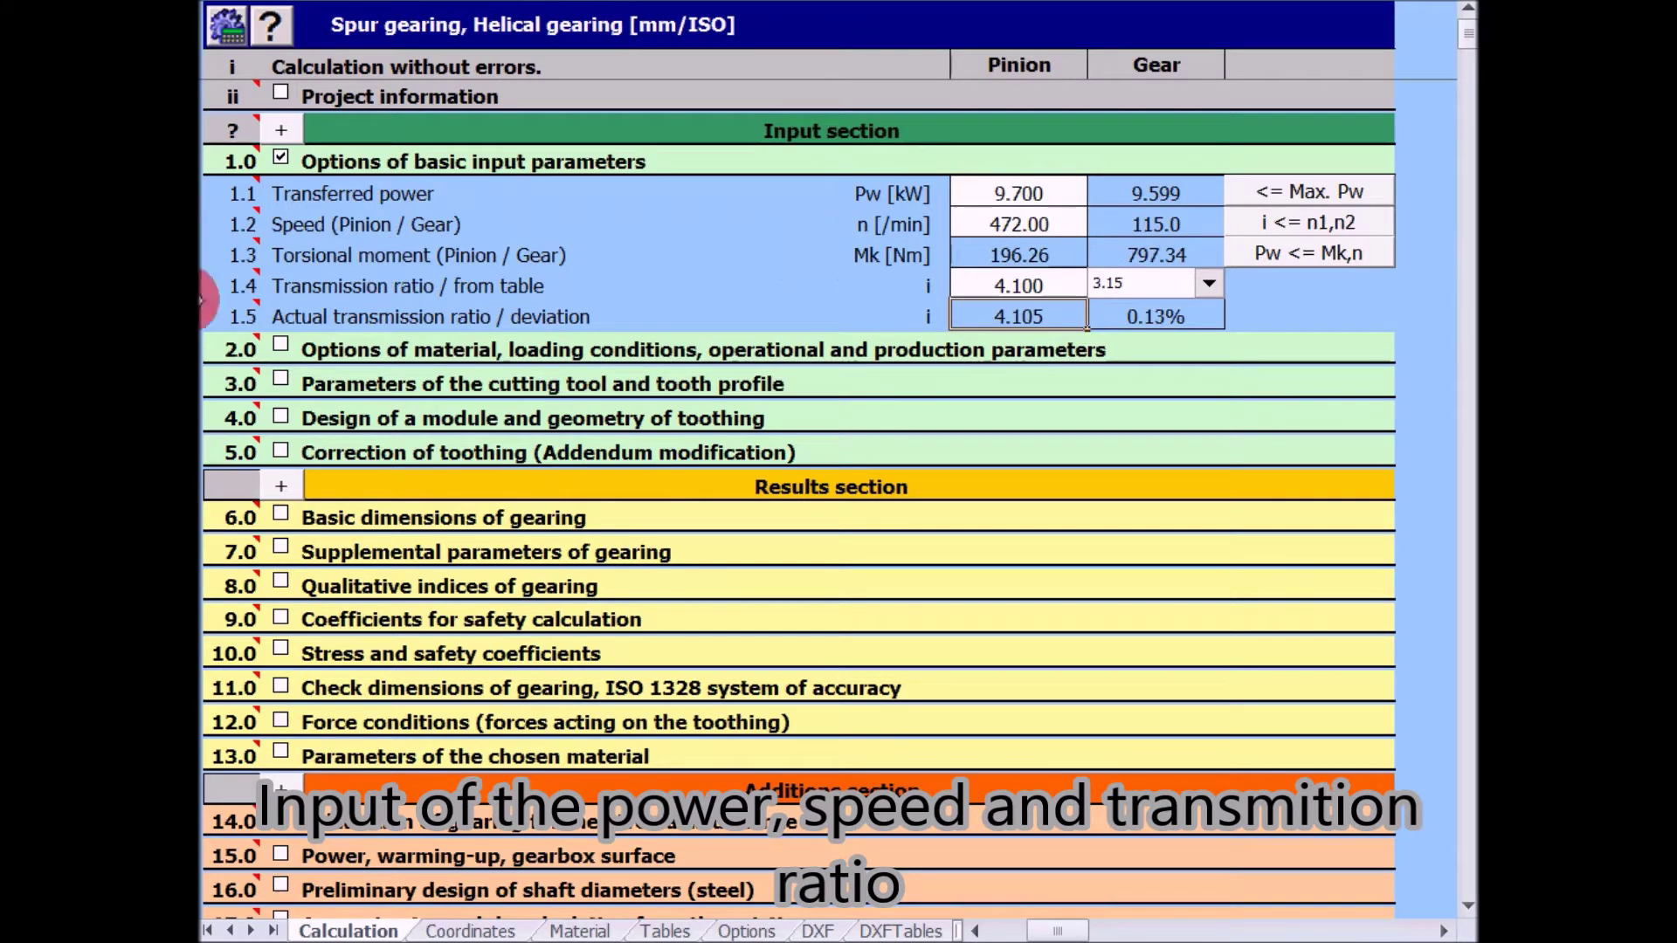
scroll(273, 350, "down", 2)
scroll(278, 358, "down", 1)
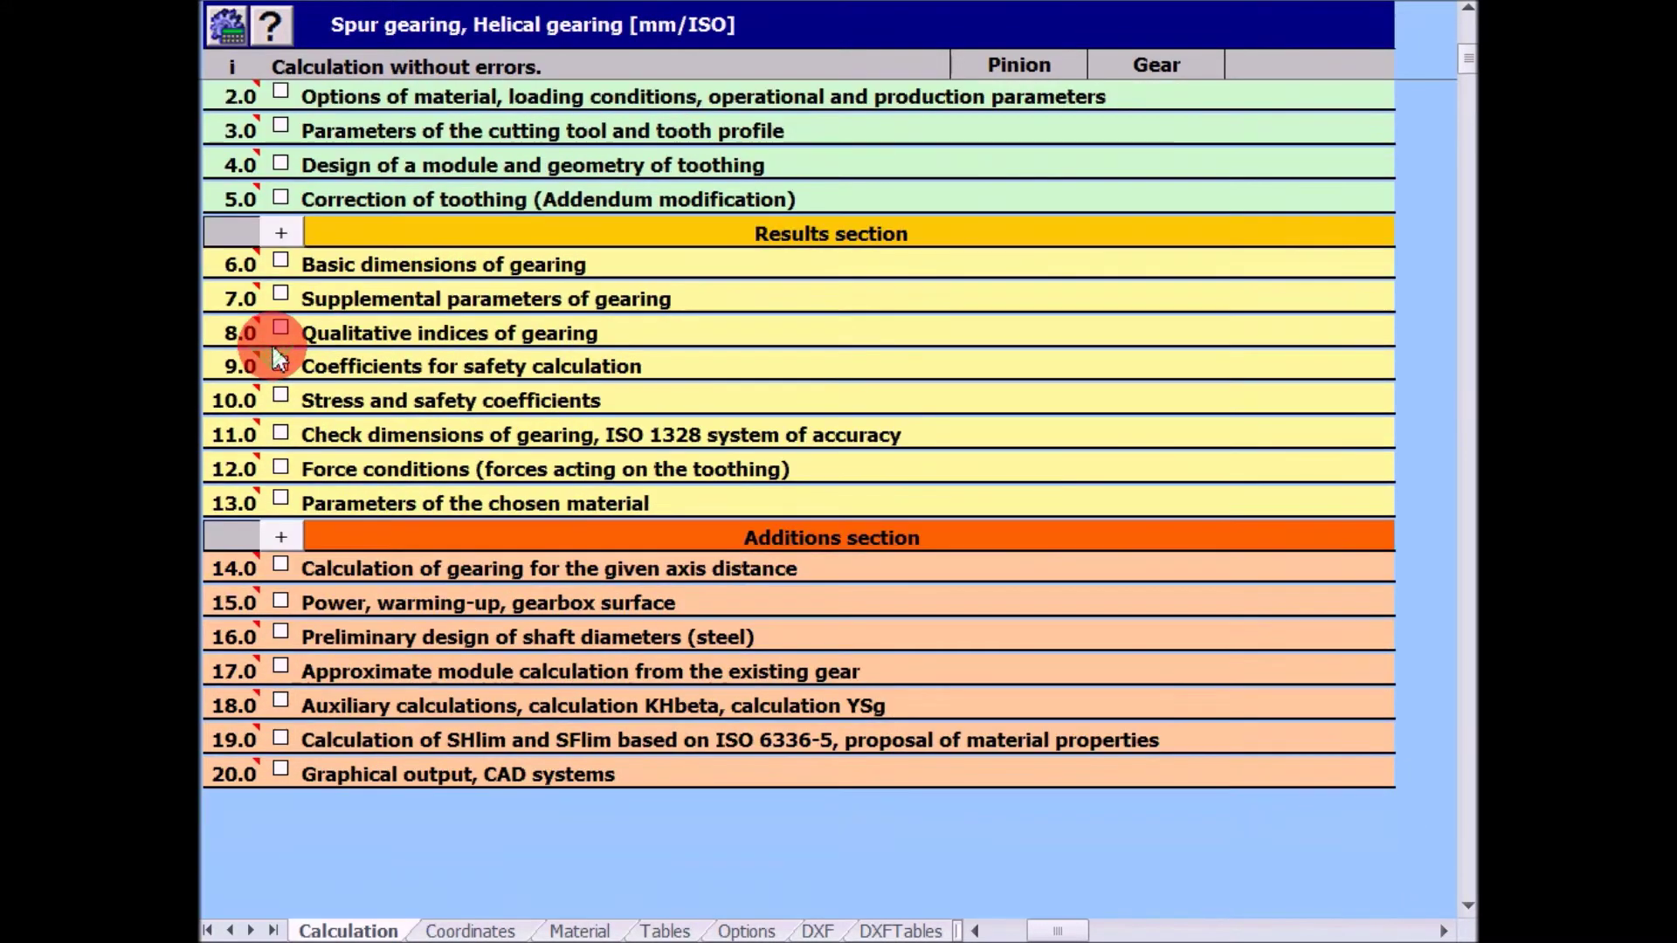
Step: Pick the Euro standard, 37Cr4 (Rm 785 MPa) for the pinion and C50 (Rm 640 MPa) for the gear
left_click(279, 94)
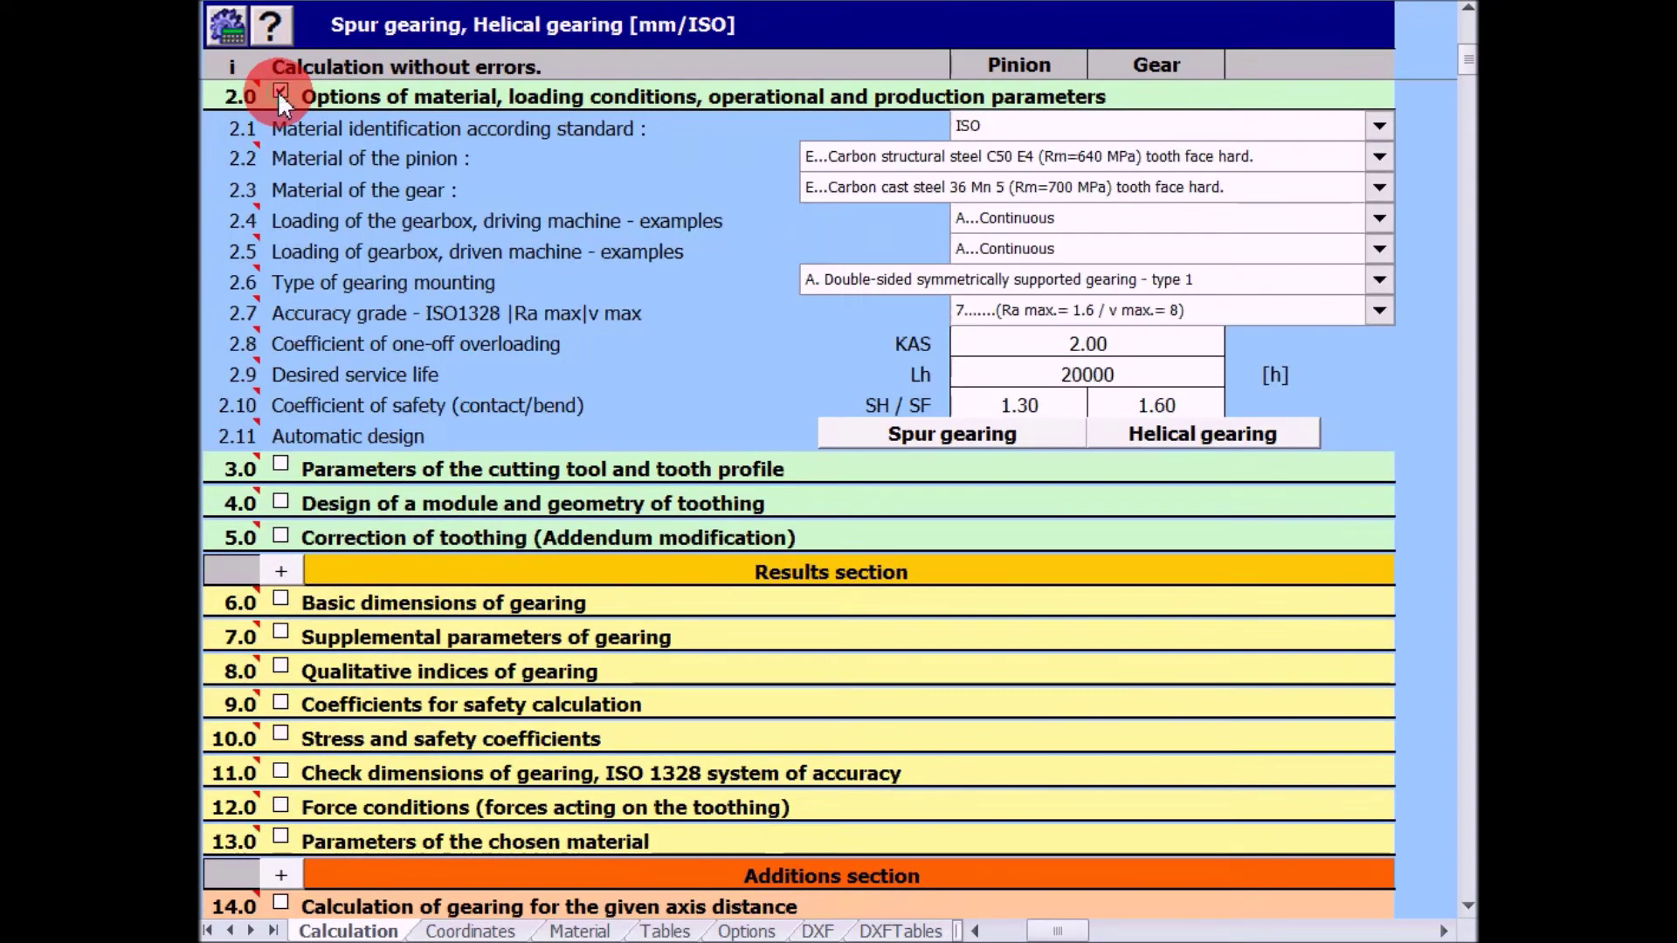
left_click(1040, 126)
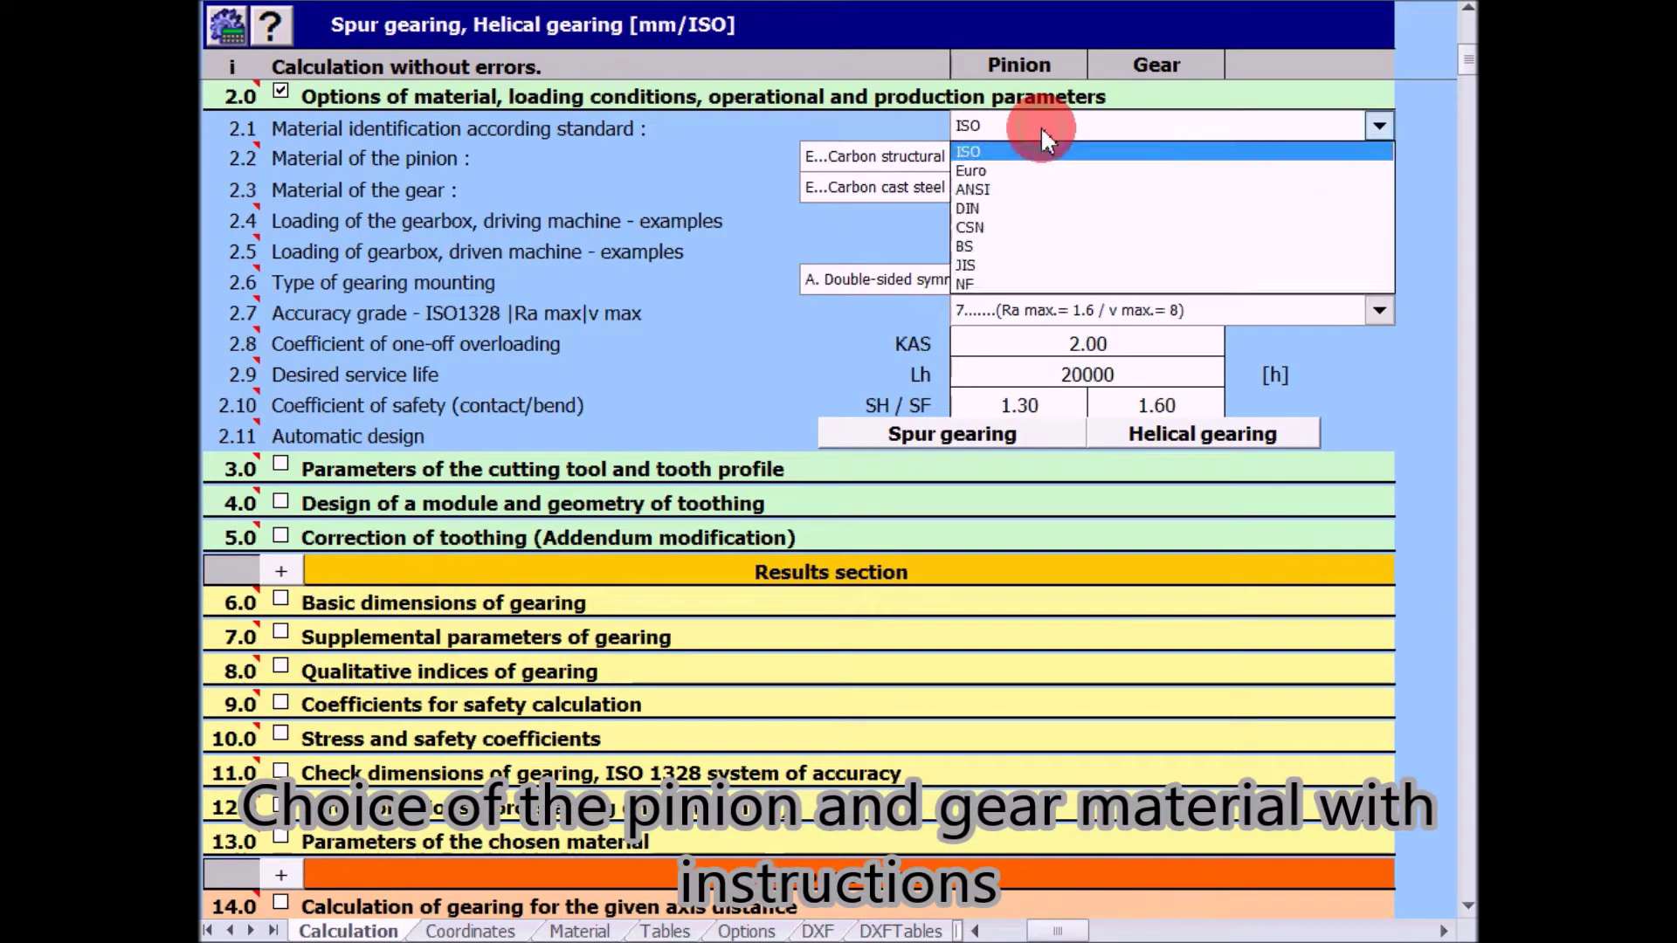
left_click(1021, 169)
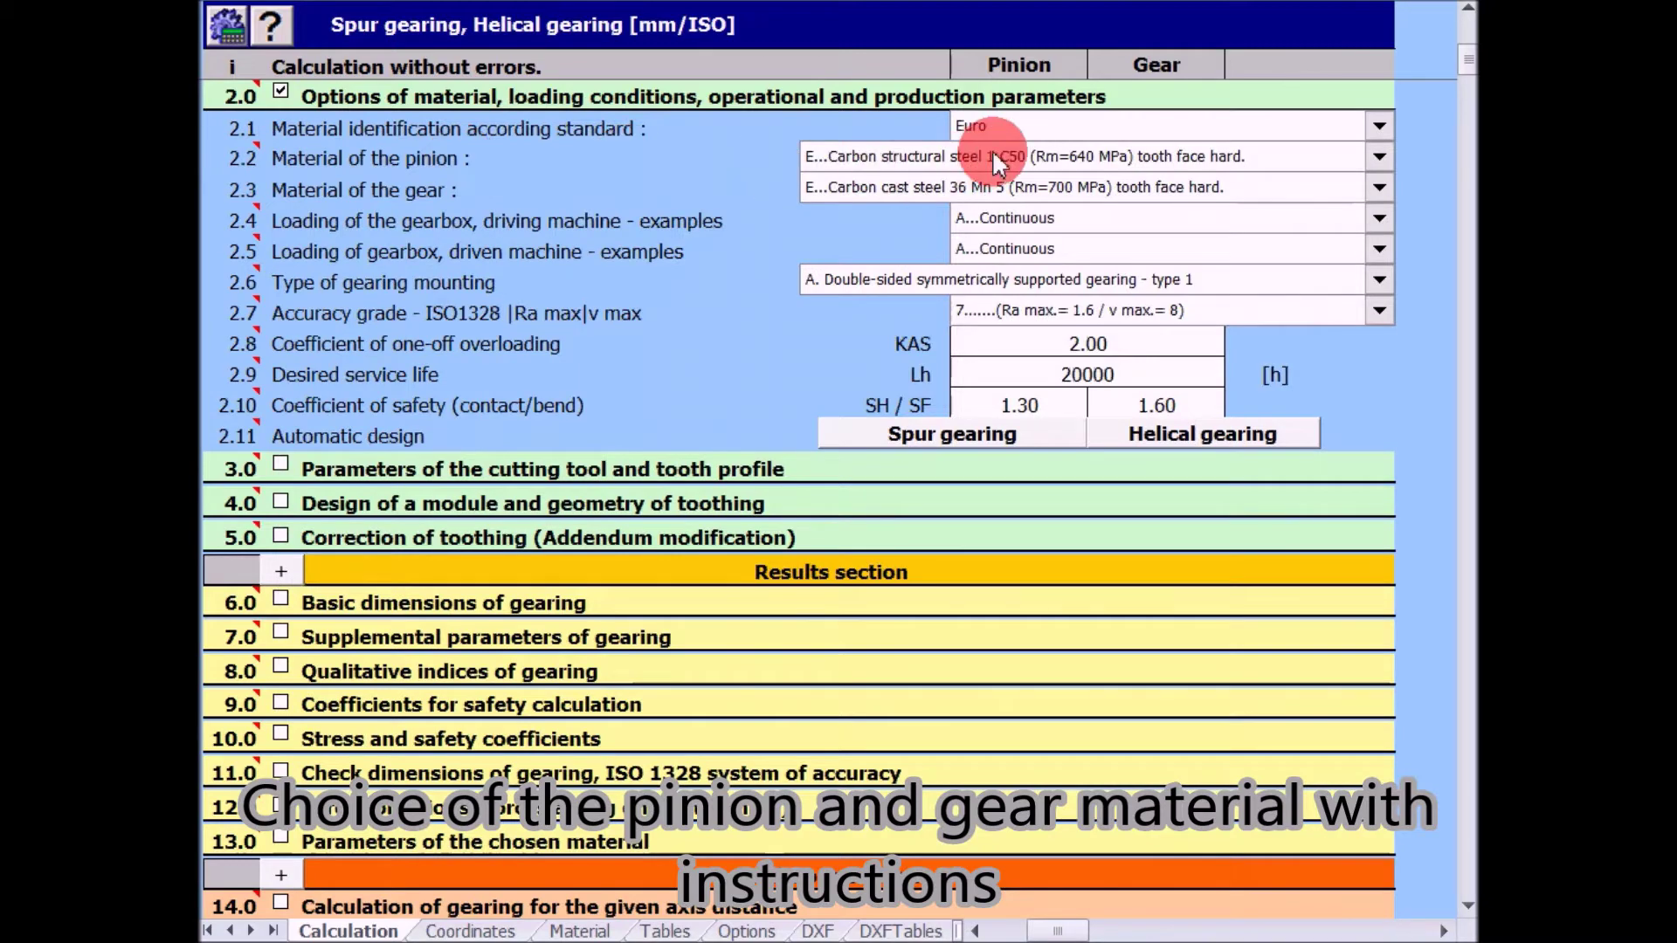
left_click(992, 157)
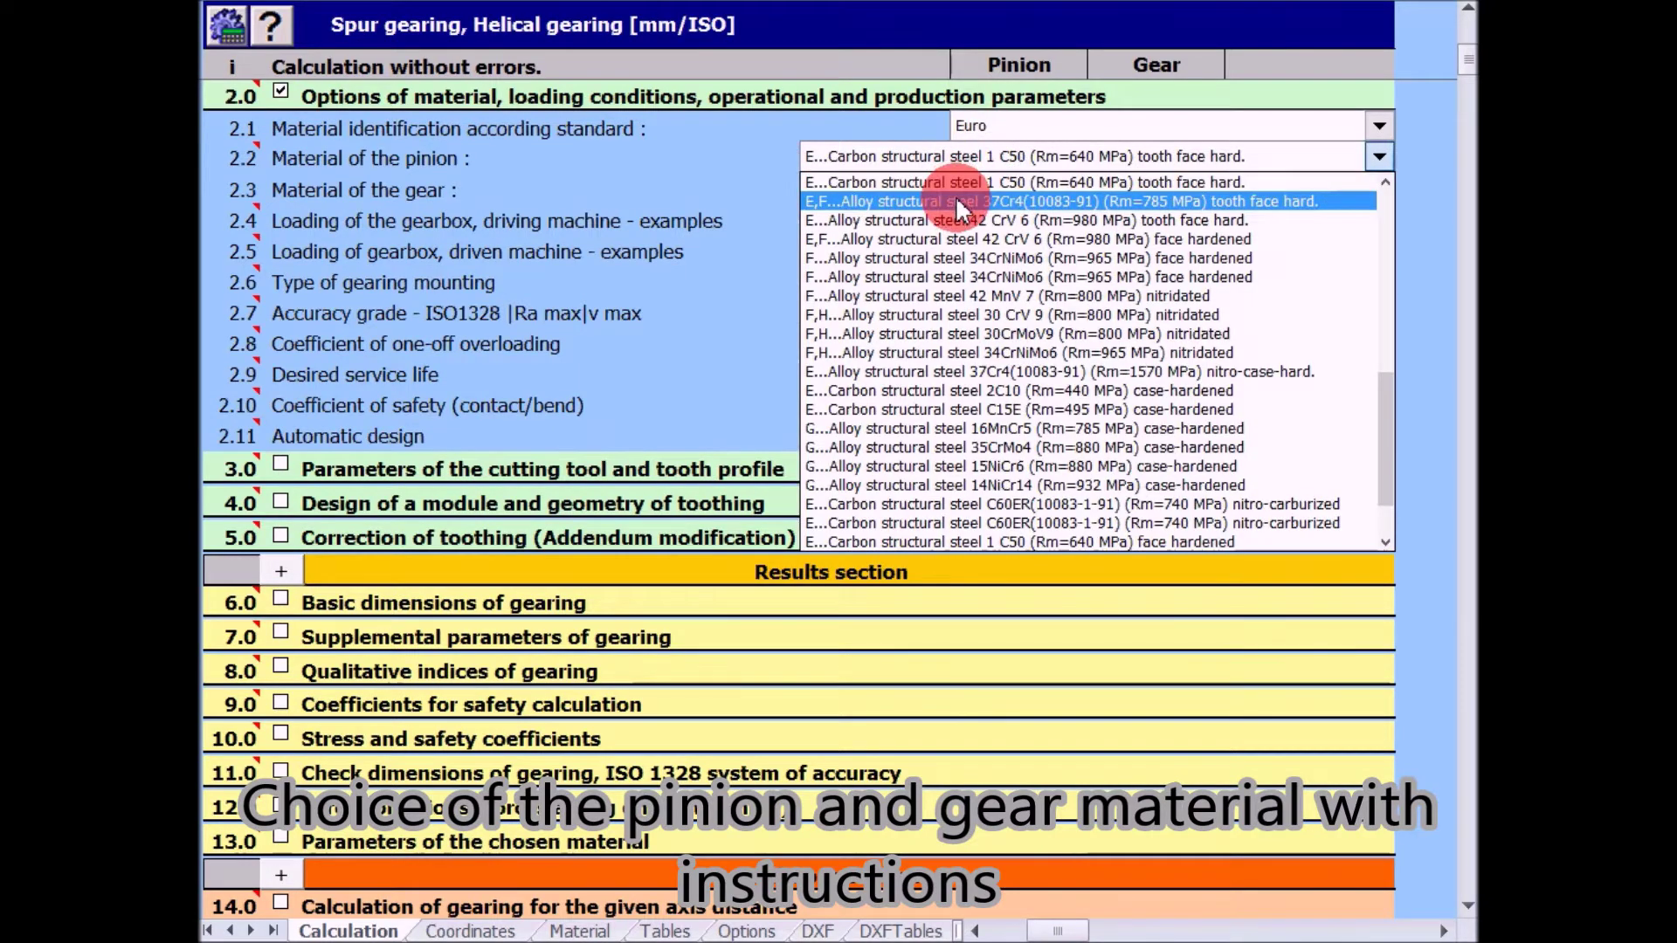
left_click(957, 201)
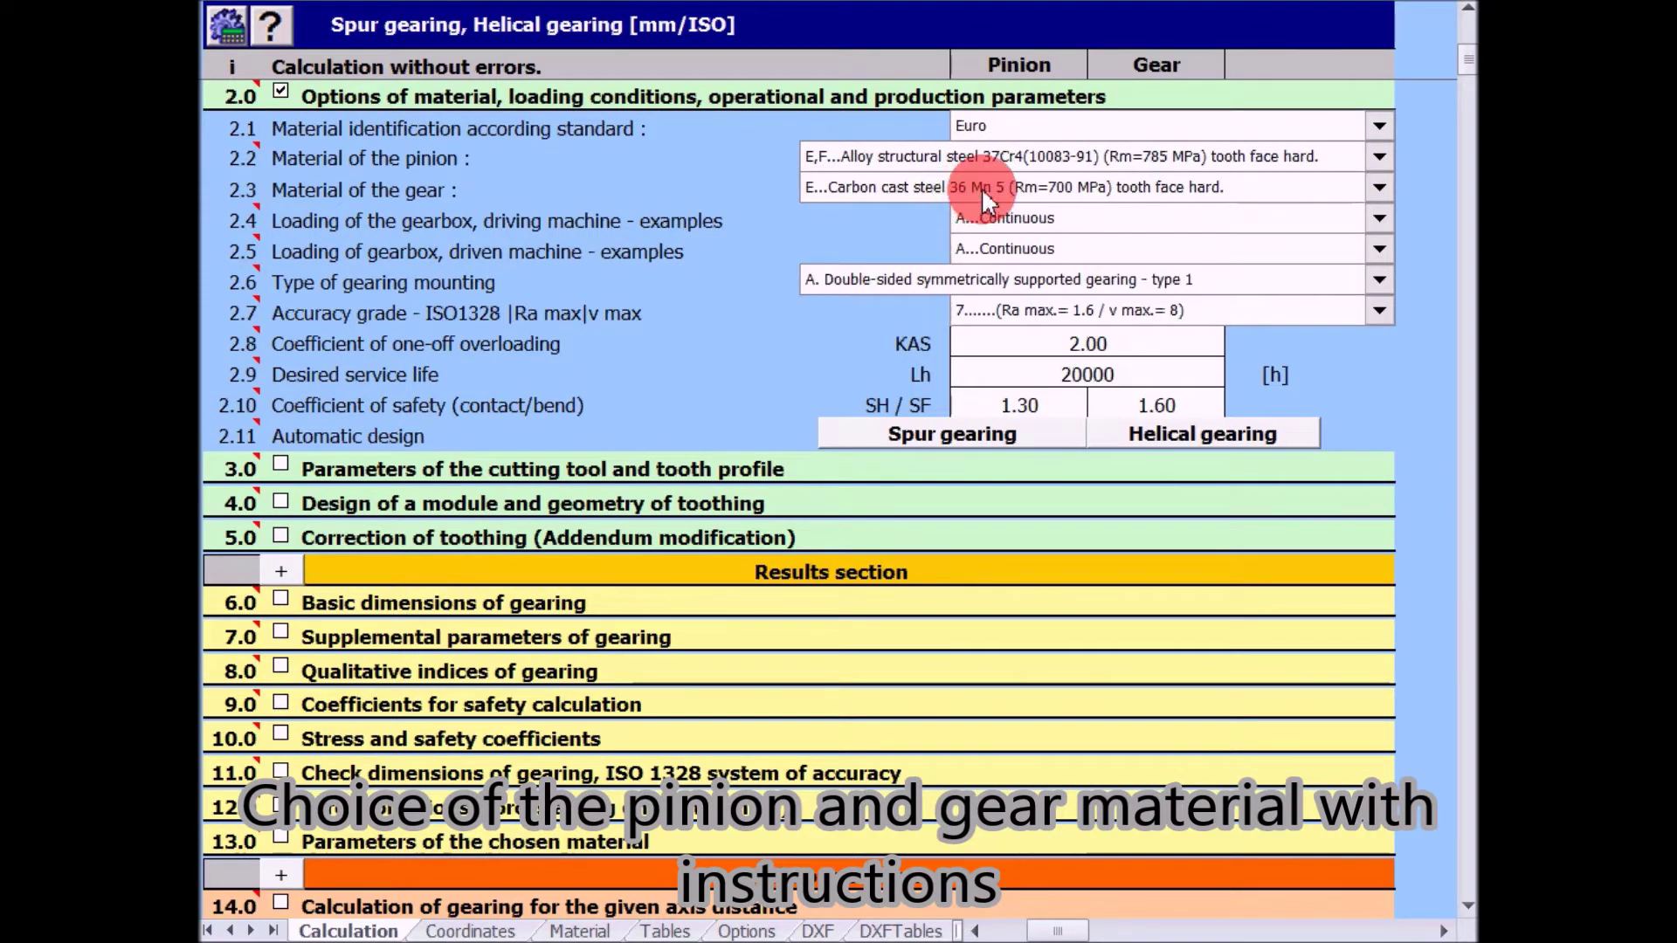
left_click(981, 187)
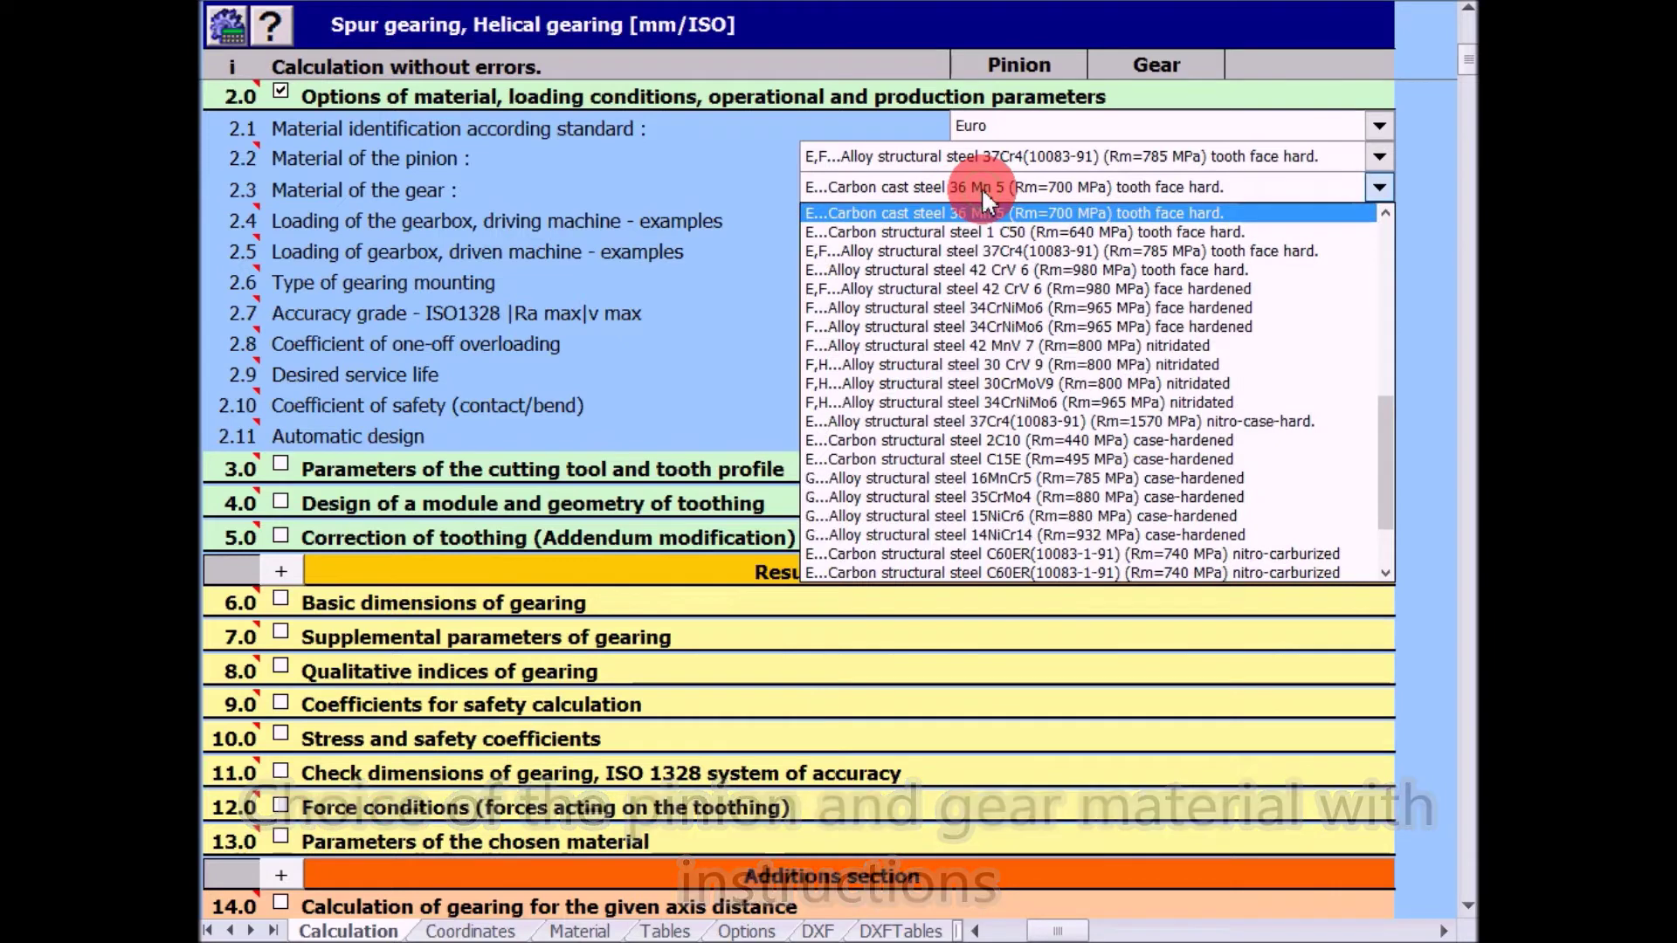
left_click(960, 231)
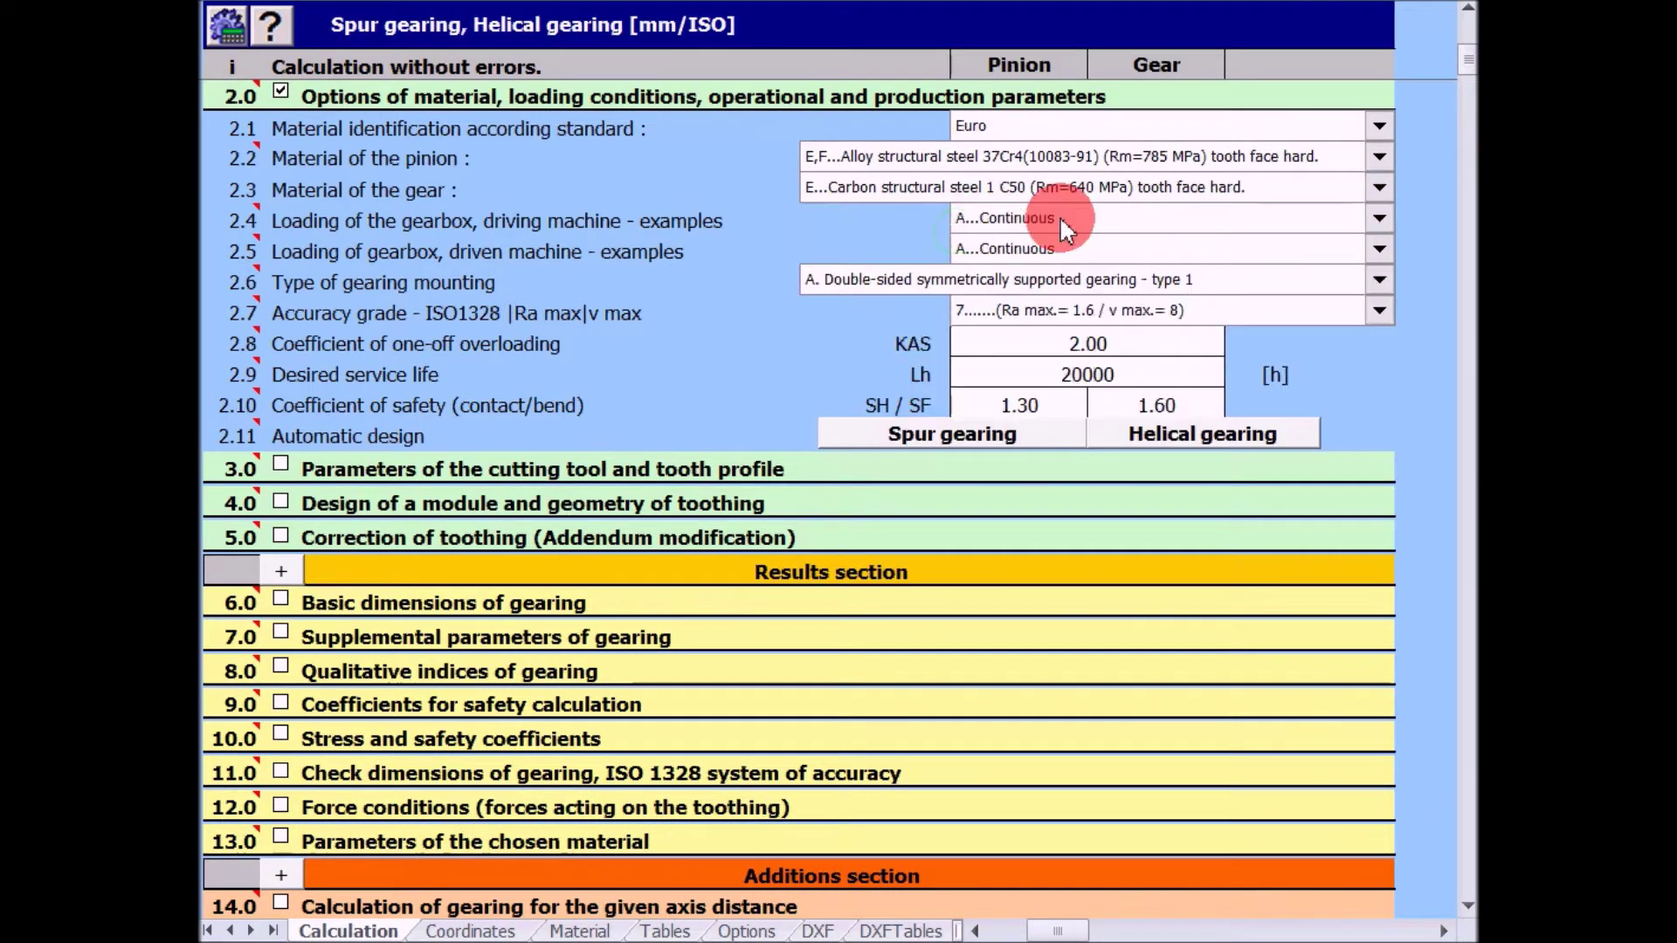
mouse_move(259, 214)
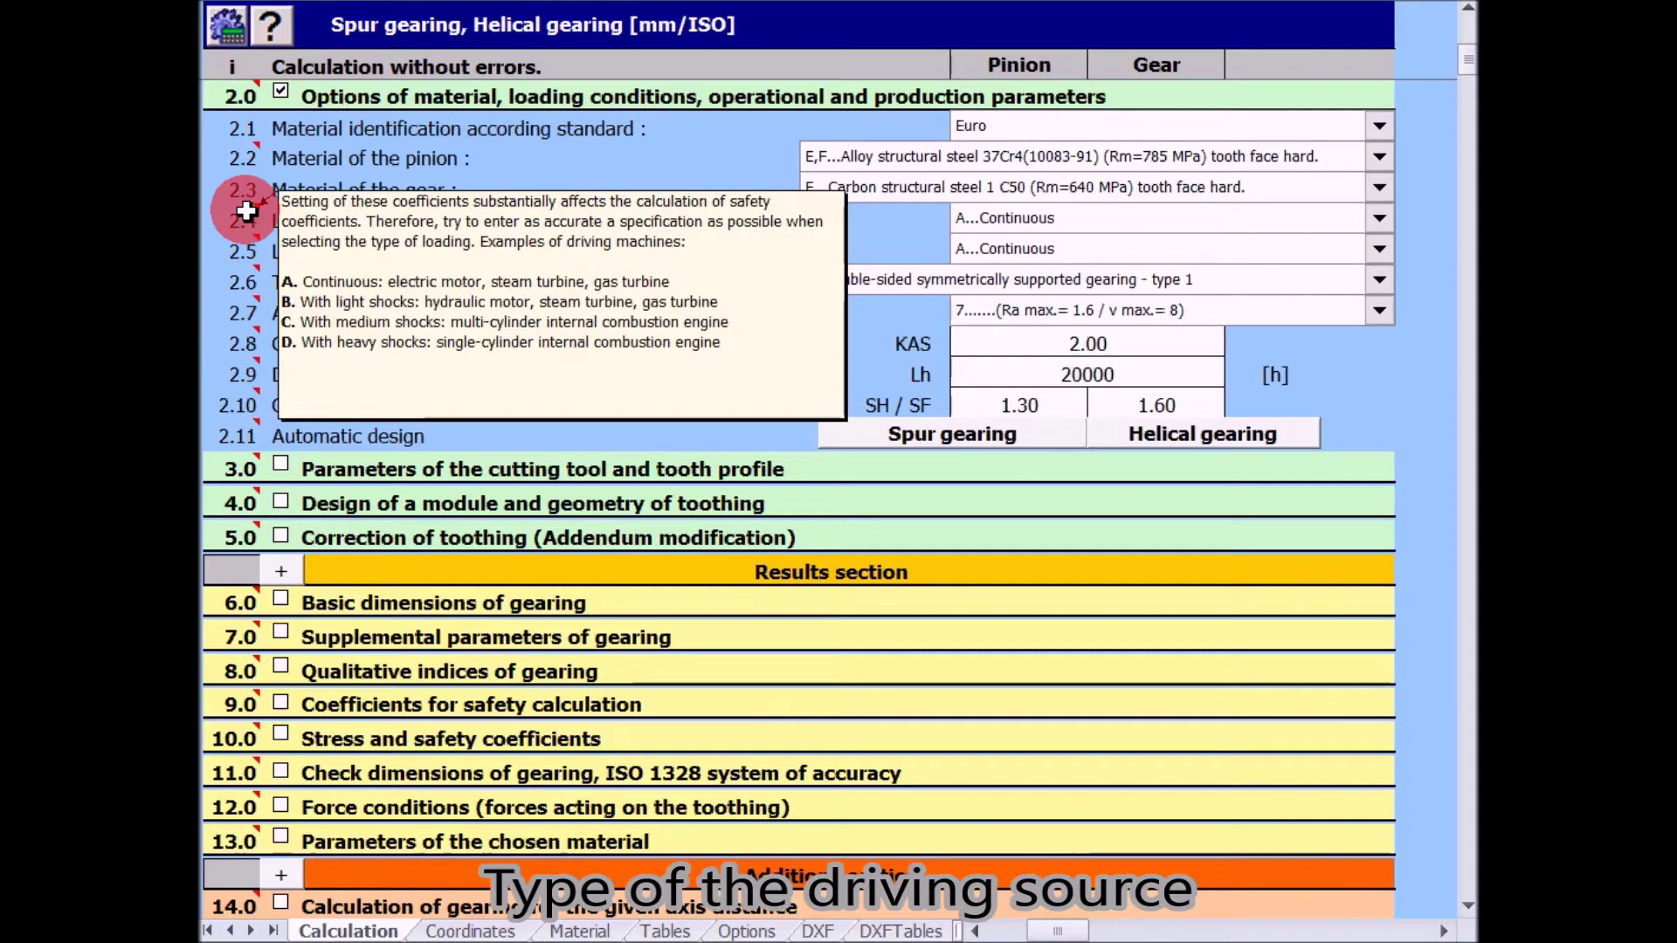
Step: Set driving machine loading to light shocks and driven machine loading to moderate shocks
left_click(996, 216)
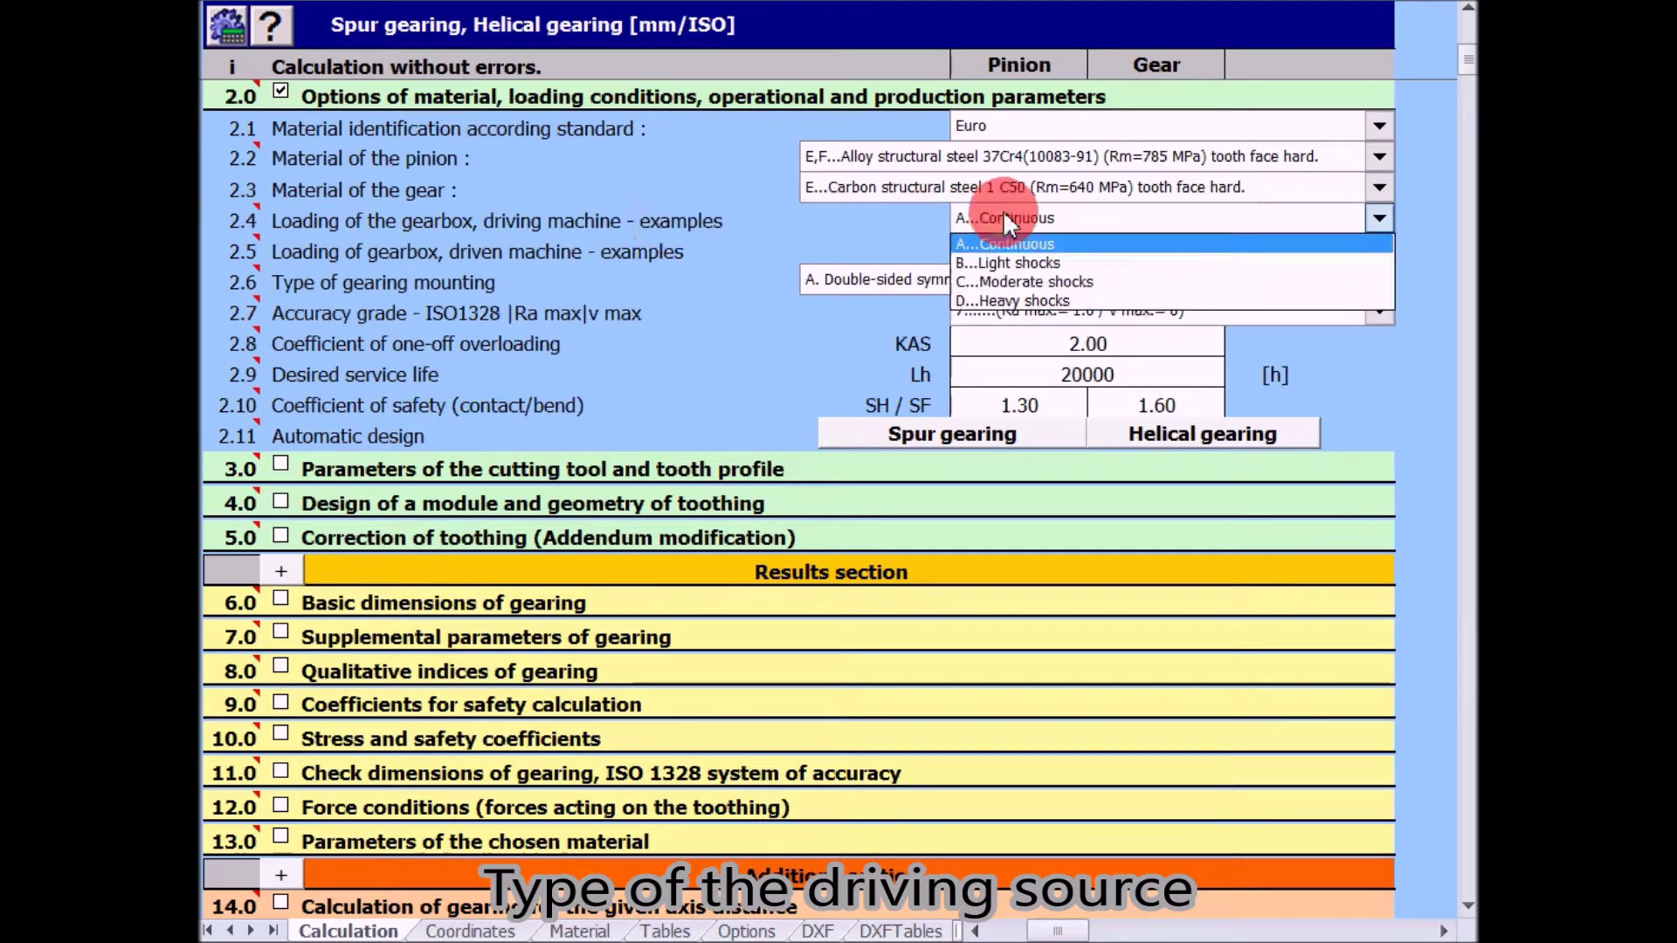
left_click(992, 260)
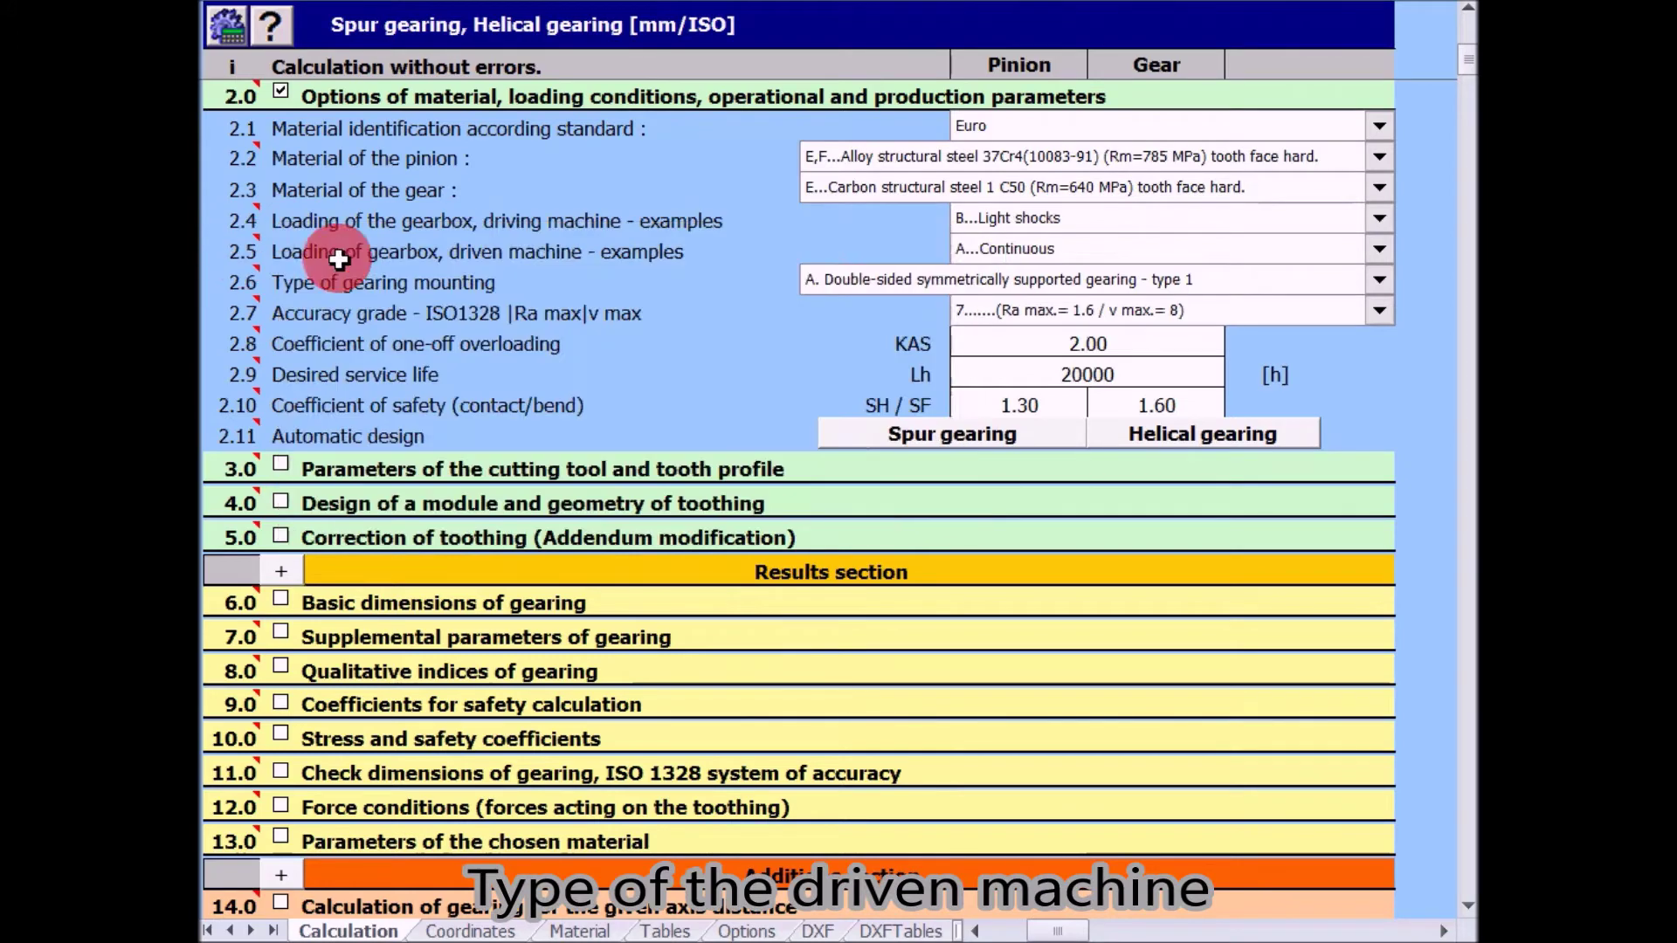
left_click(1041, 248)
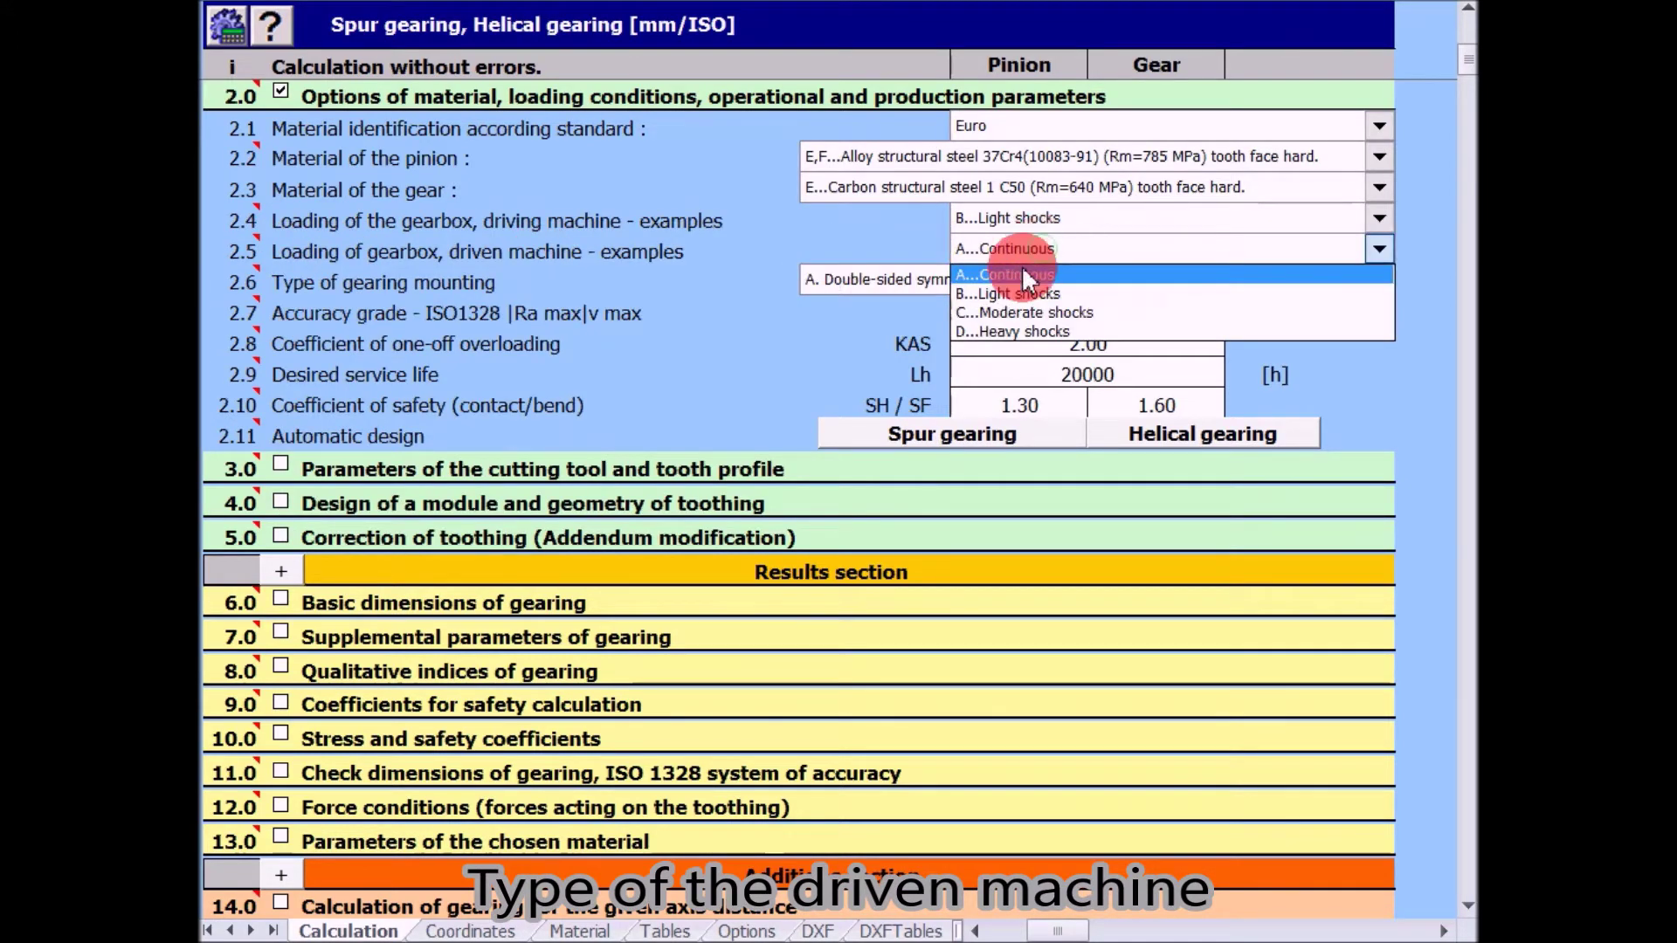
left_click(1020, 311)
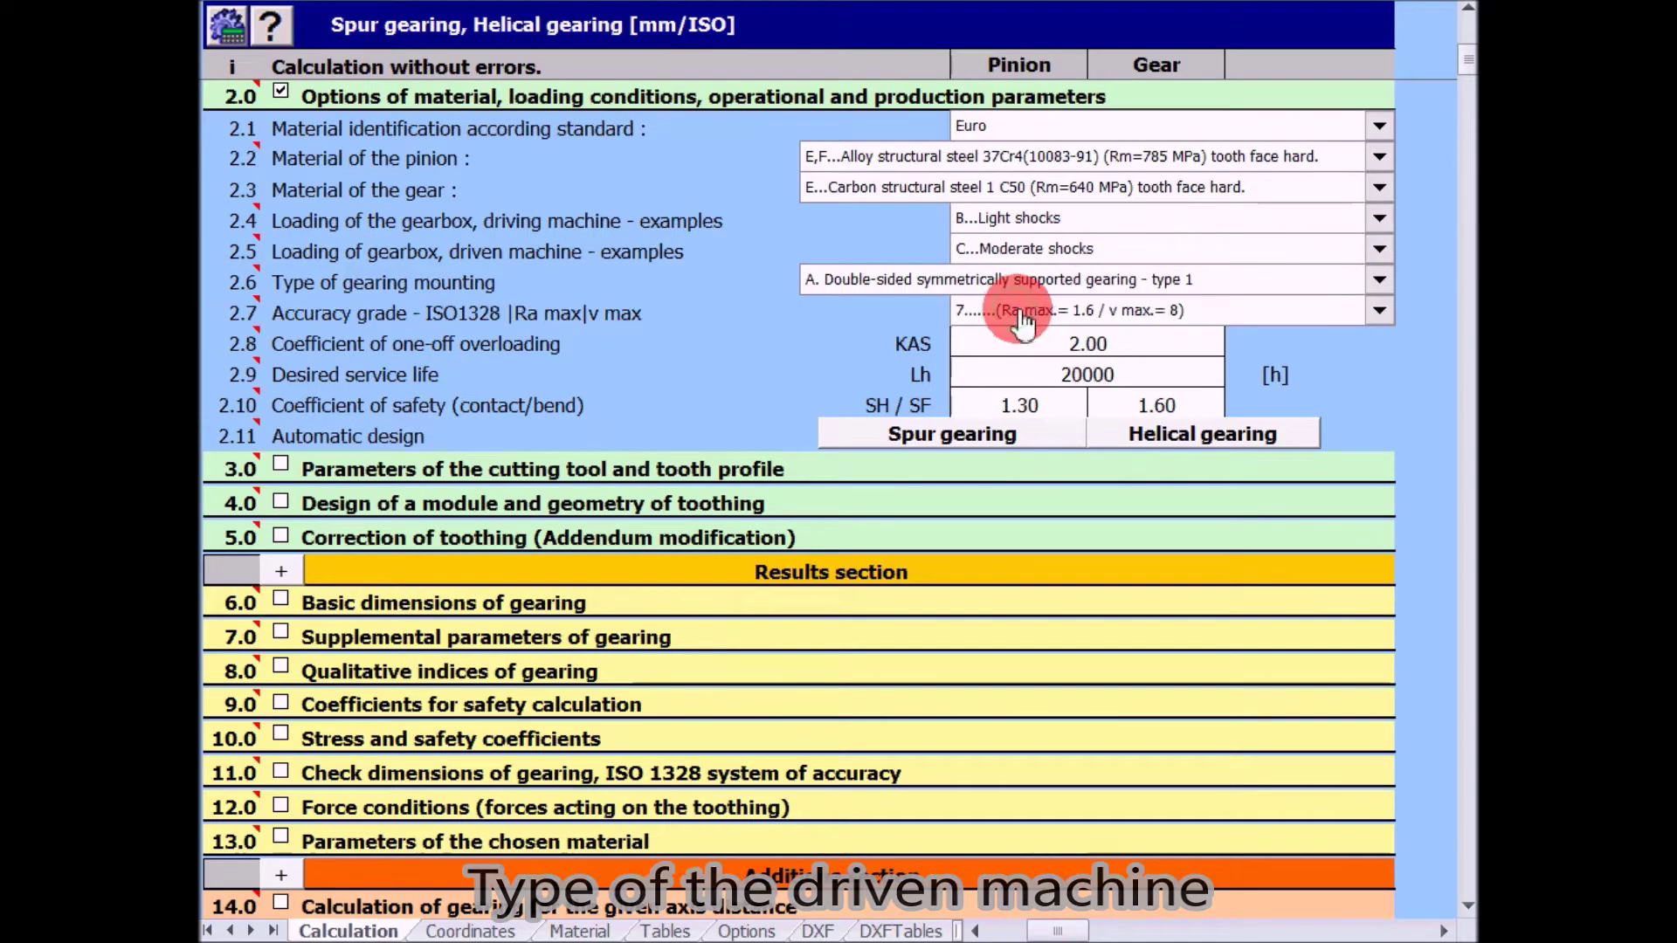
Step: Choose accuracy grade 6, run the automatic spur design and show DIN 867 cutting-tool parameters
left_click(1019, 316)
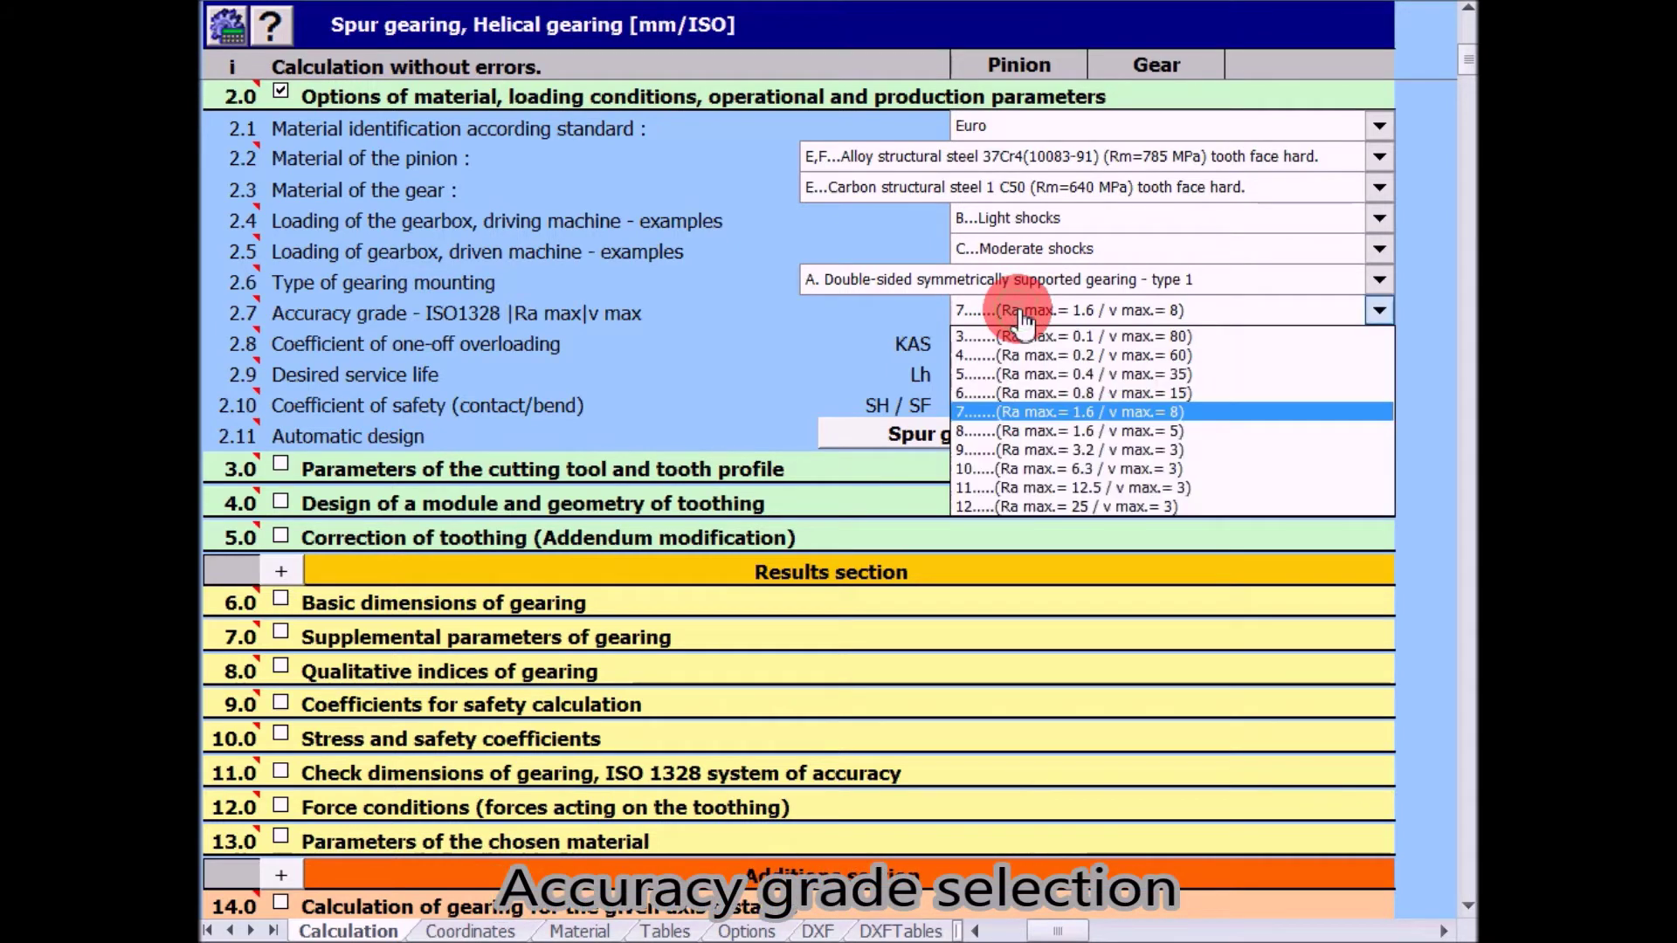
left_click(985, 393)
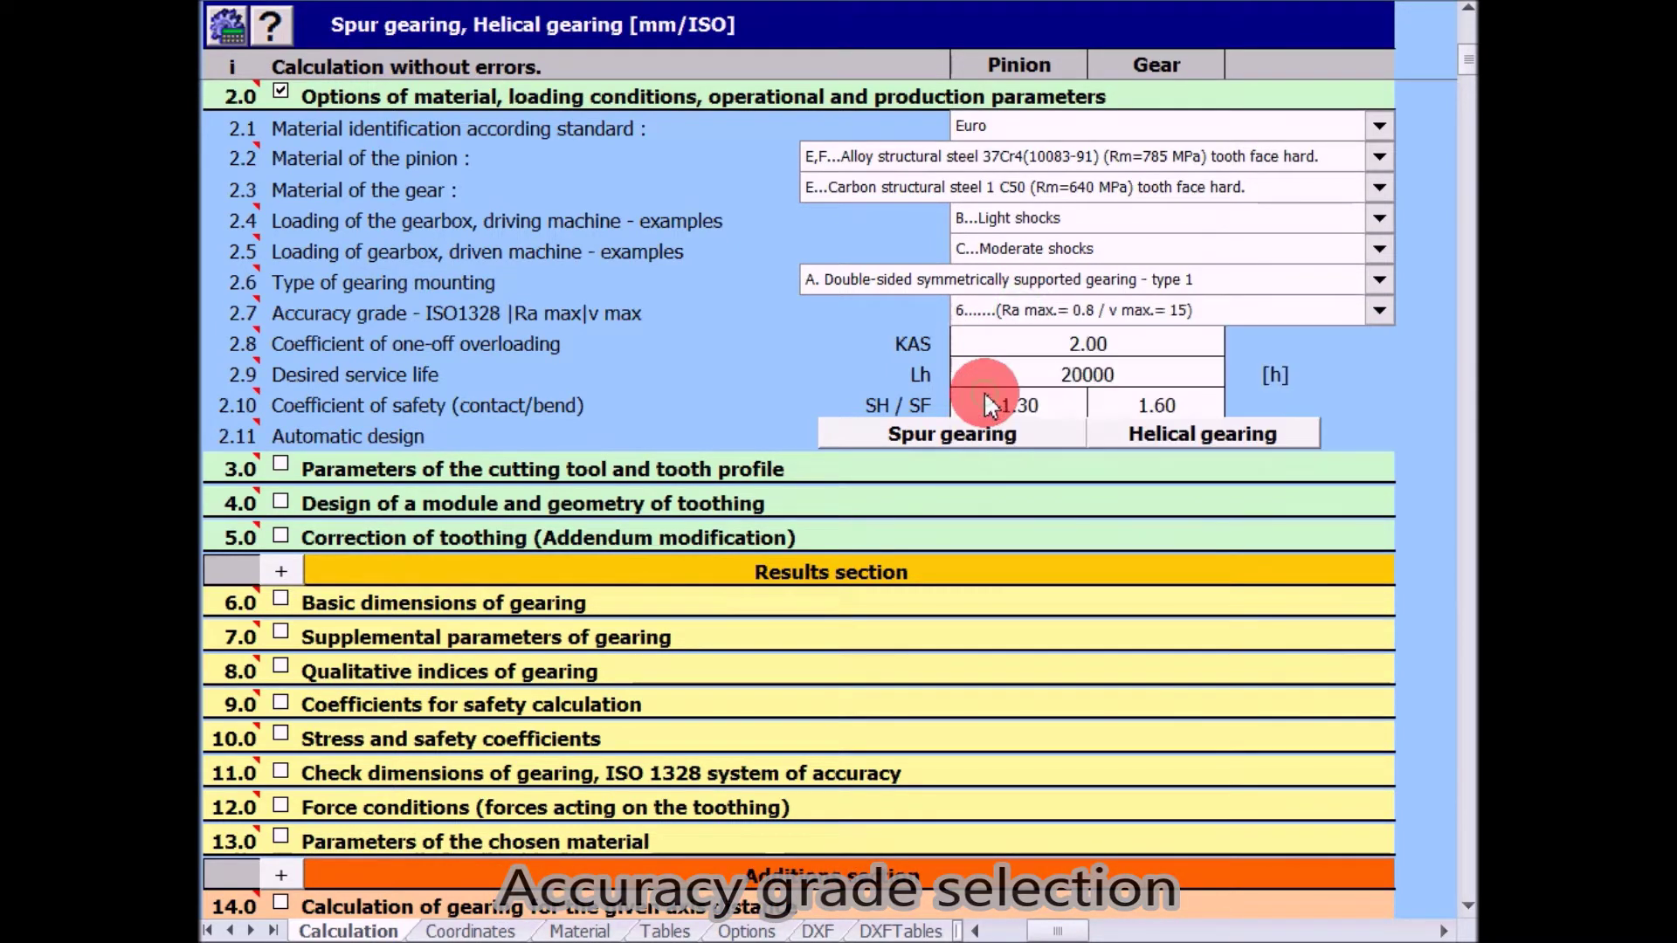
left_click(956, 441)
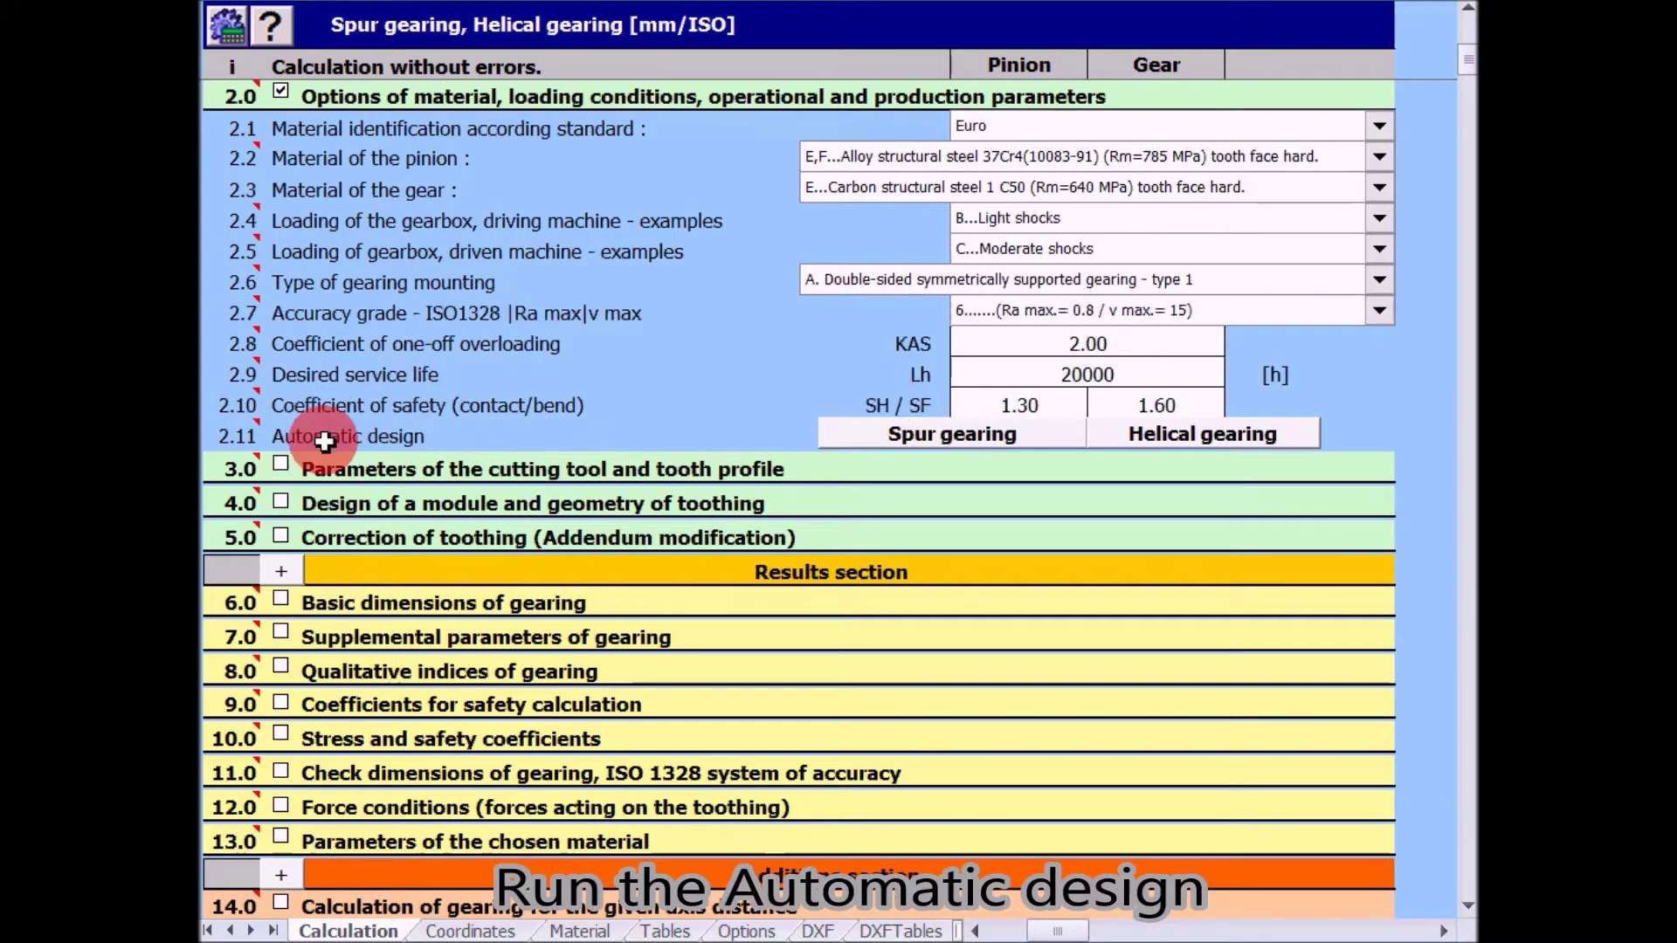
left_click(280, 464)
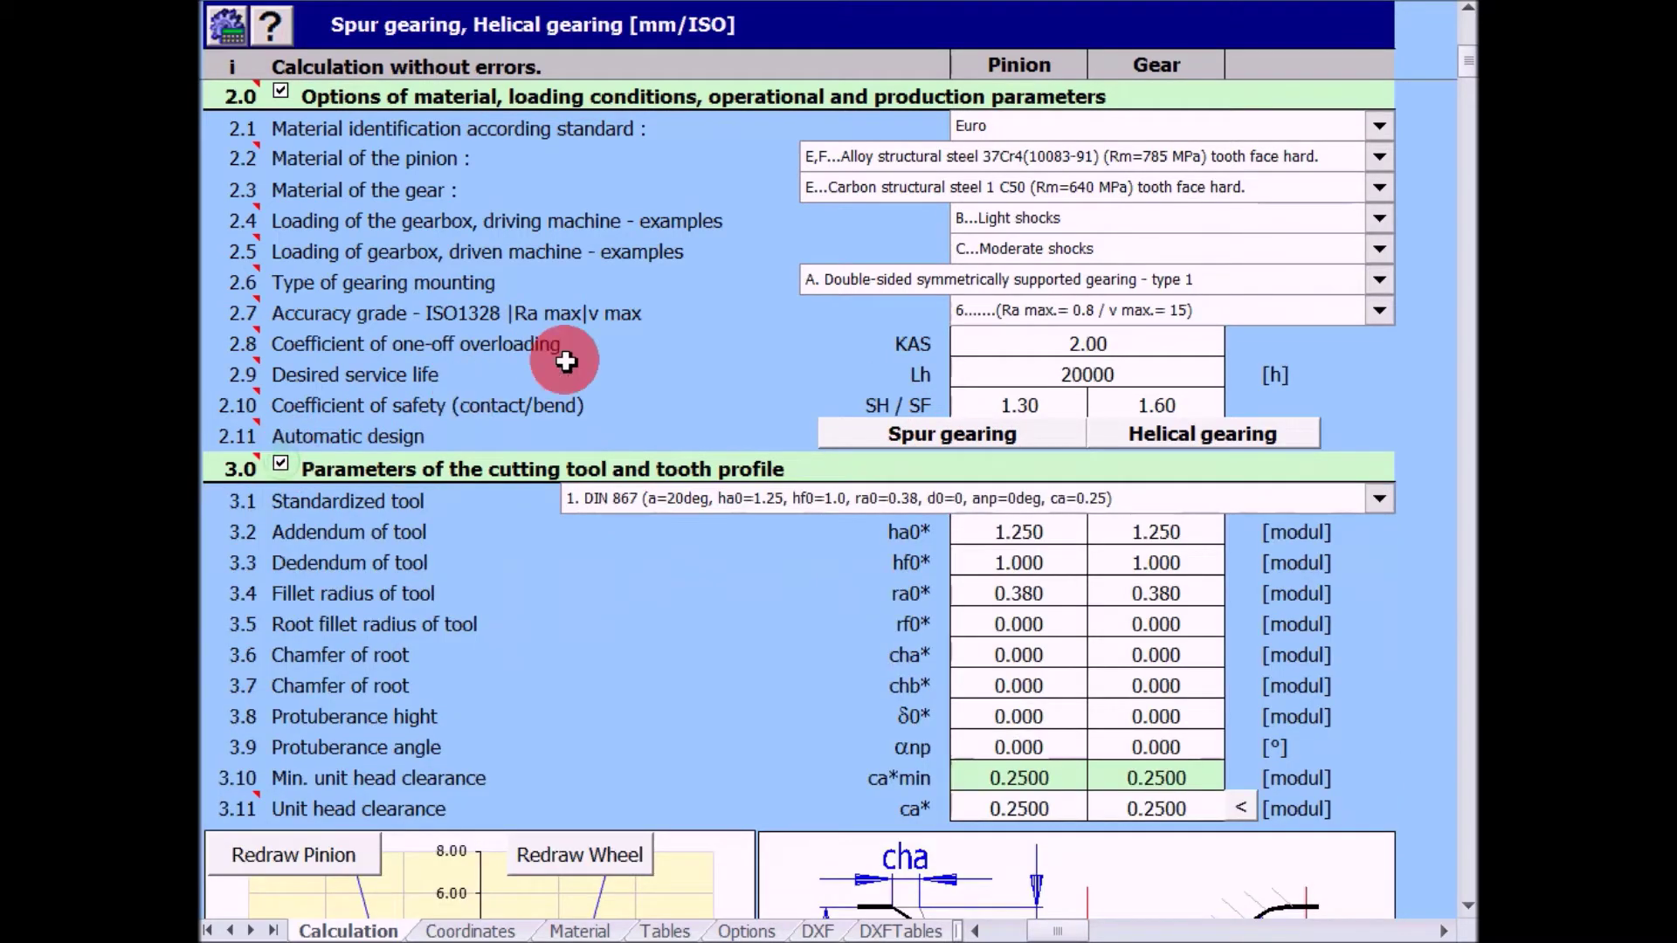
Step: Redraw the tool profile chart for the gear wheel, rescaling it from ±15 to ±10
scroll(566, 361, "down", 2)
scroll(565, 362, "down", 2)
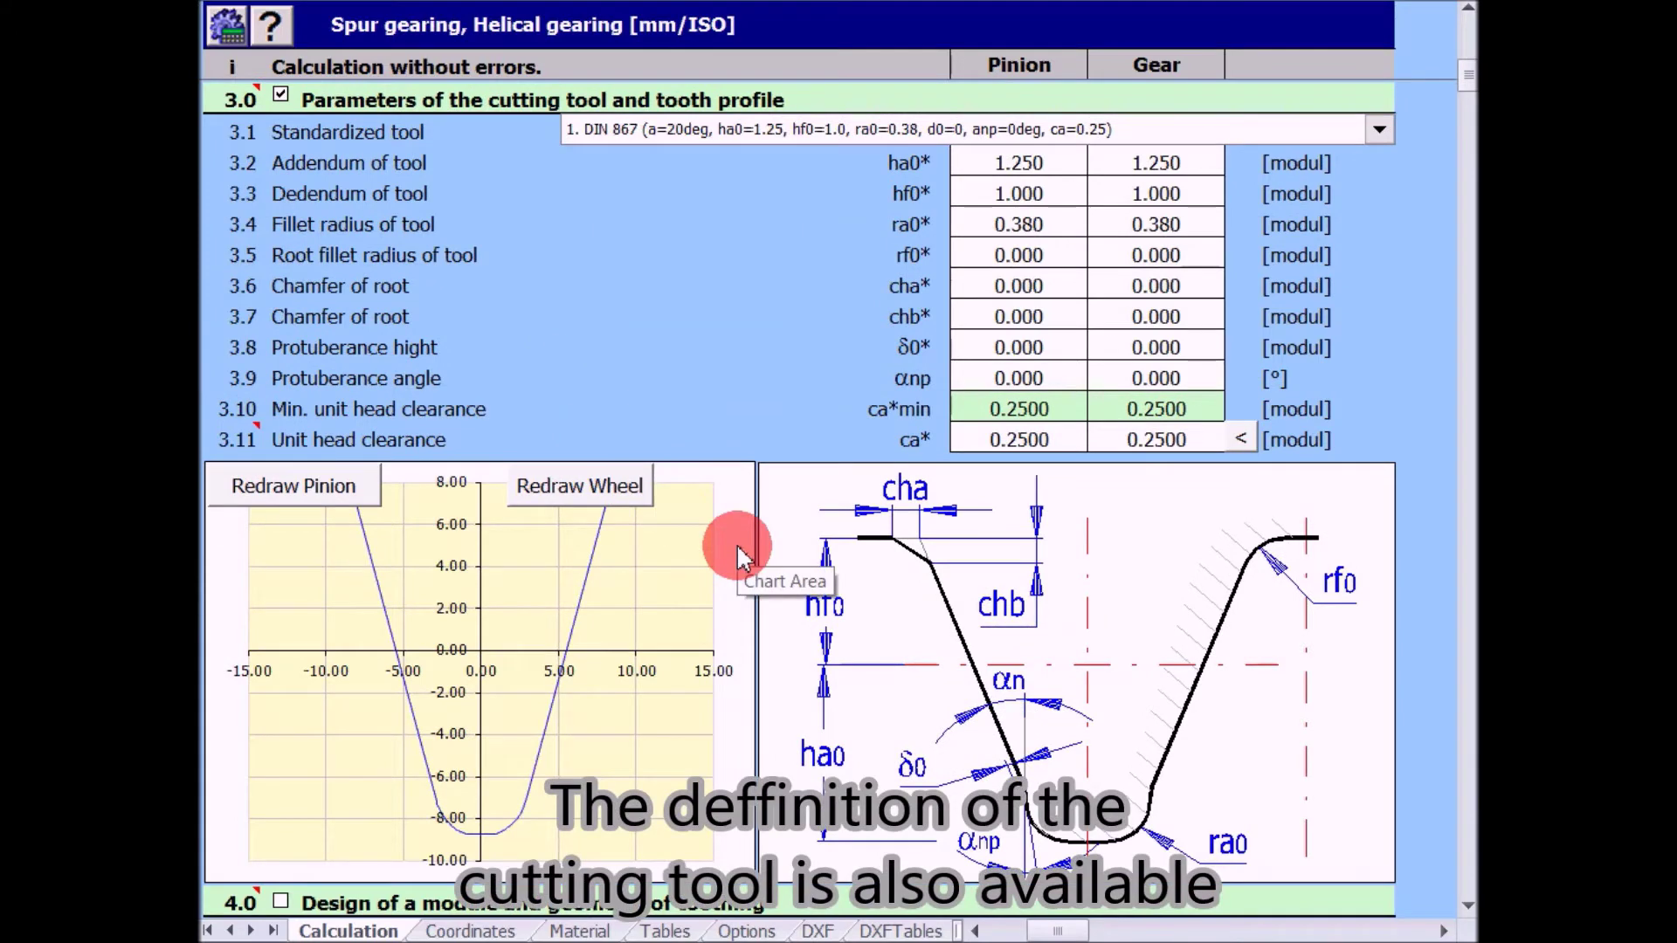
left_click(599, 495)
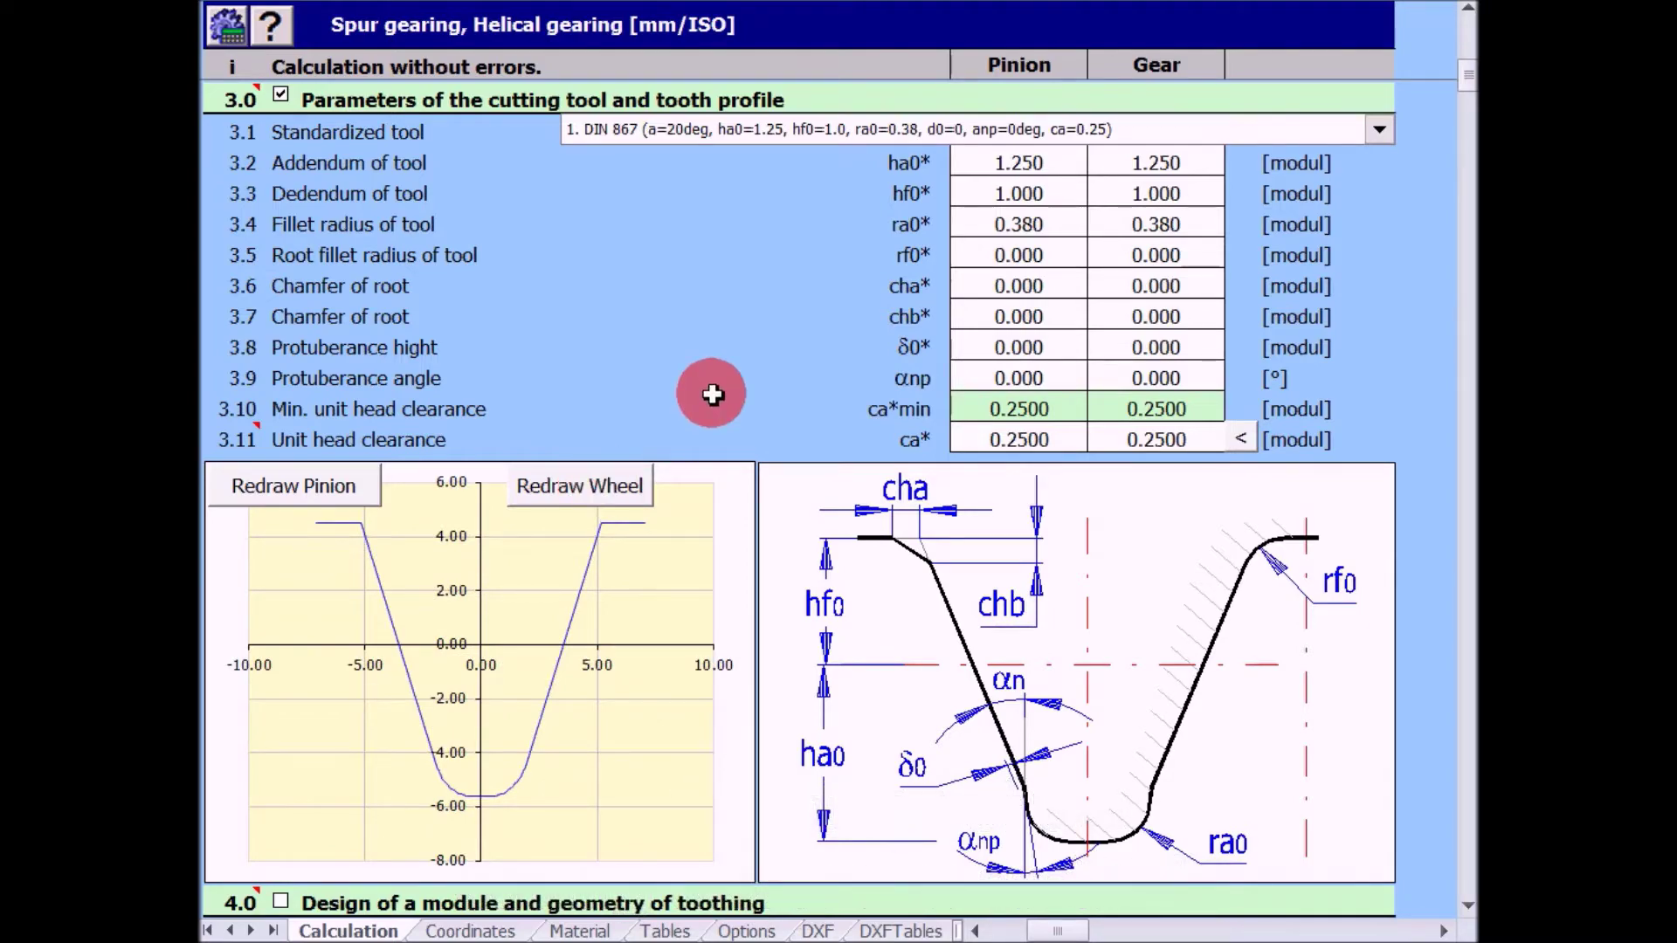
scroll(712, 395, "down", 3)
scroll(710, 393, "down", 1)
scroll(707, 393, "down", 1)
scroll(708, 393, "down", 2)
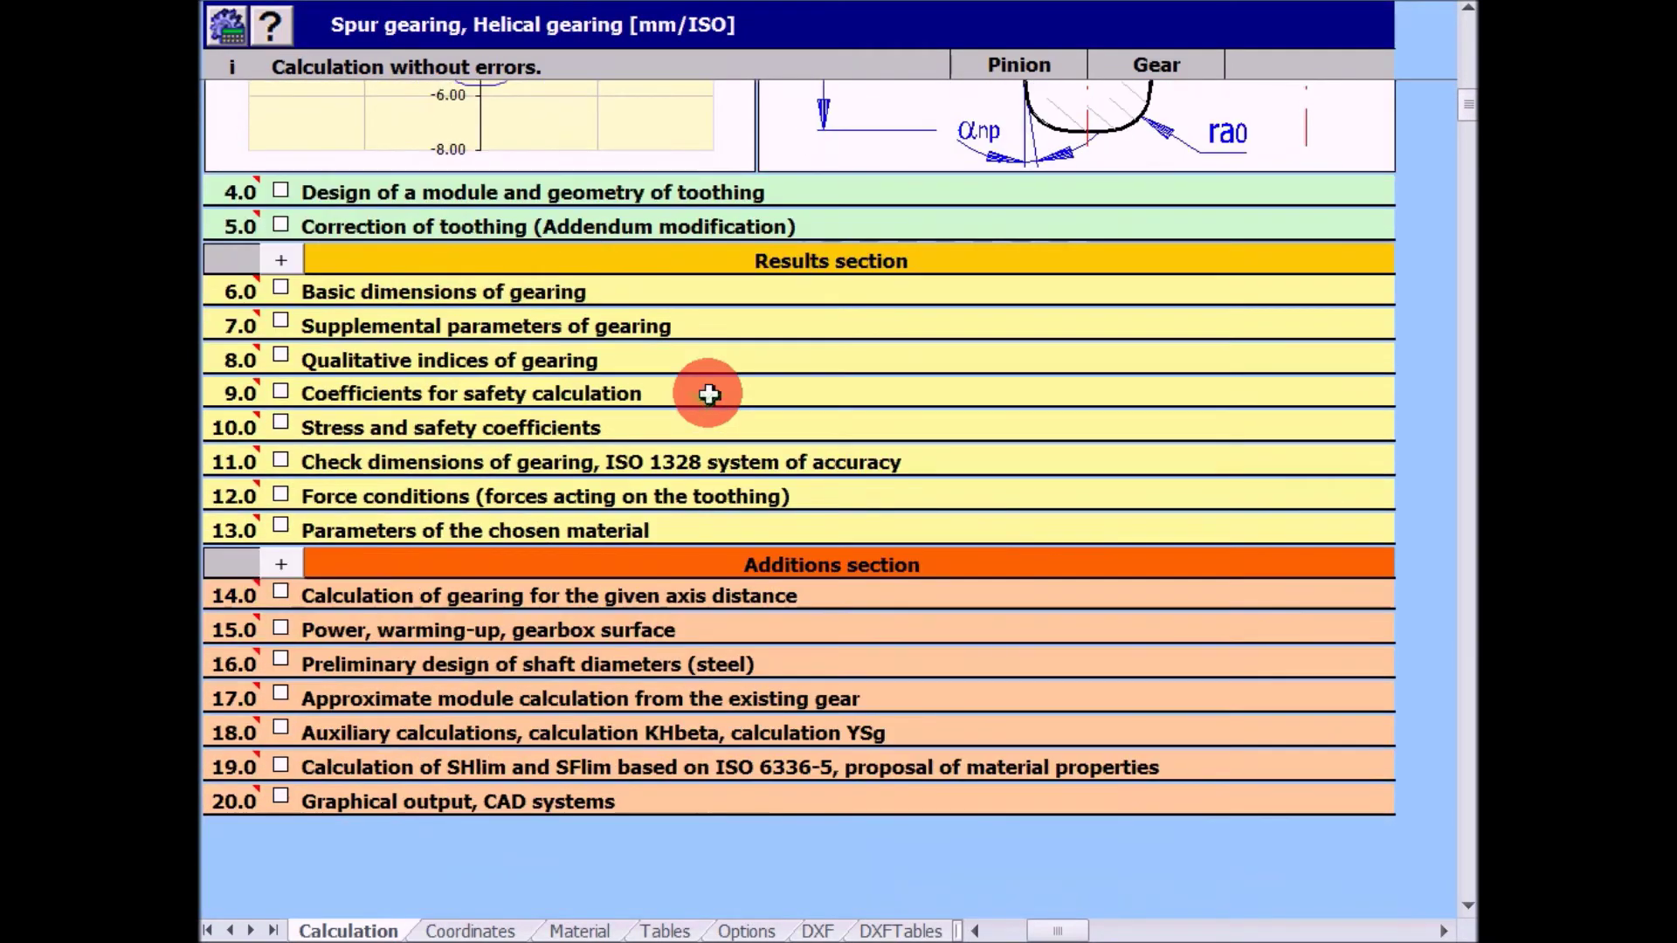
scroll(708, 394, "down", 1)
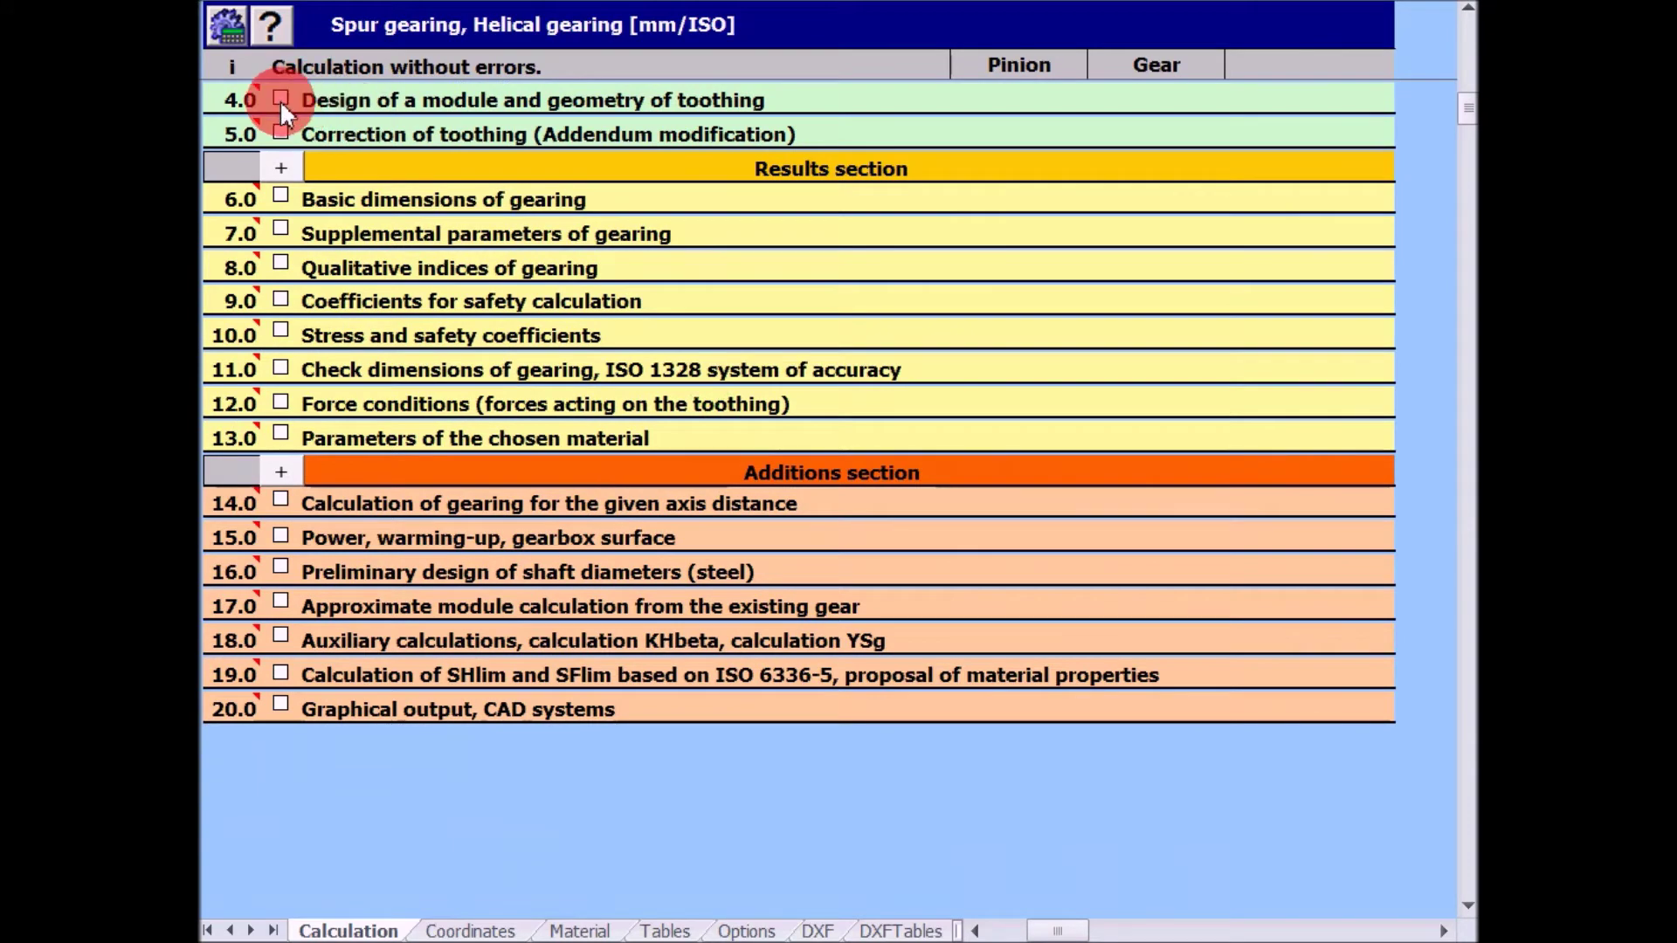
Step: Raise the pinion width-to-diameter ratio to 0.90 in the toothing geometry section
left_click(280, 102)
left_click(1019, 321)
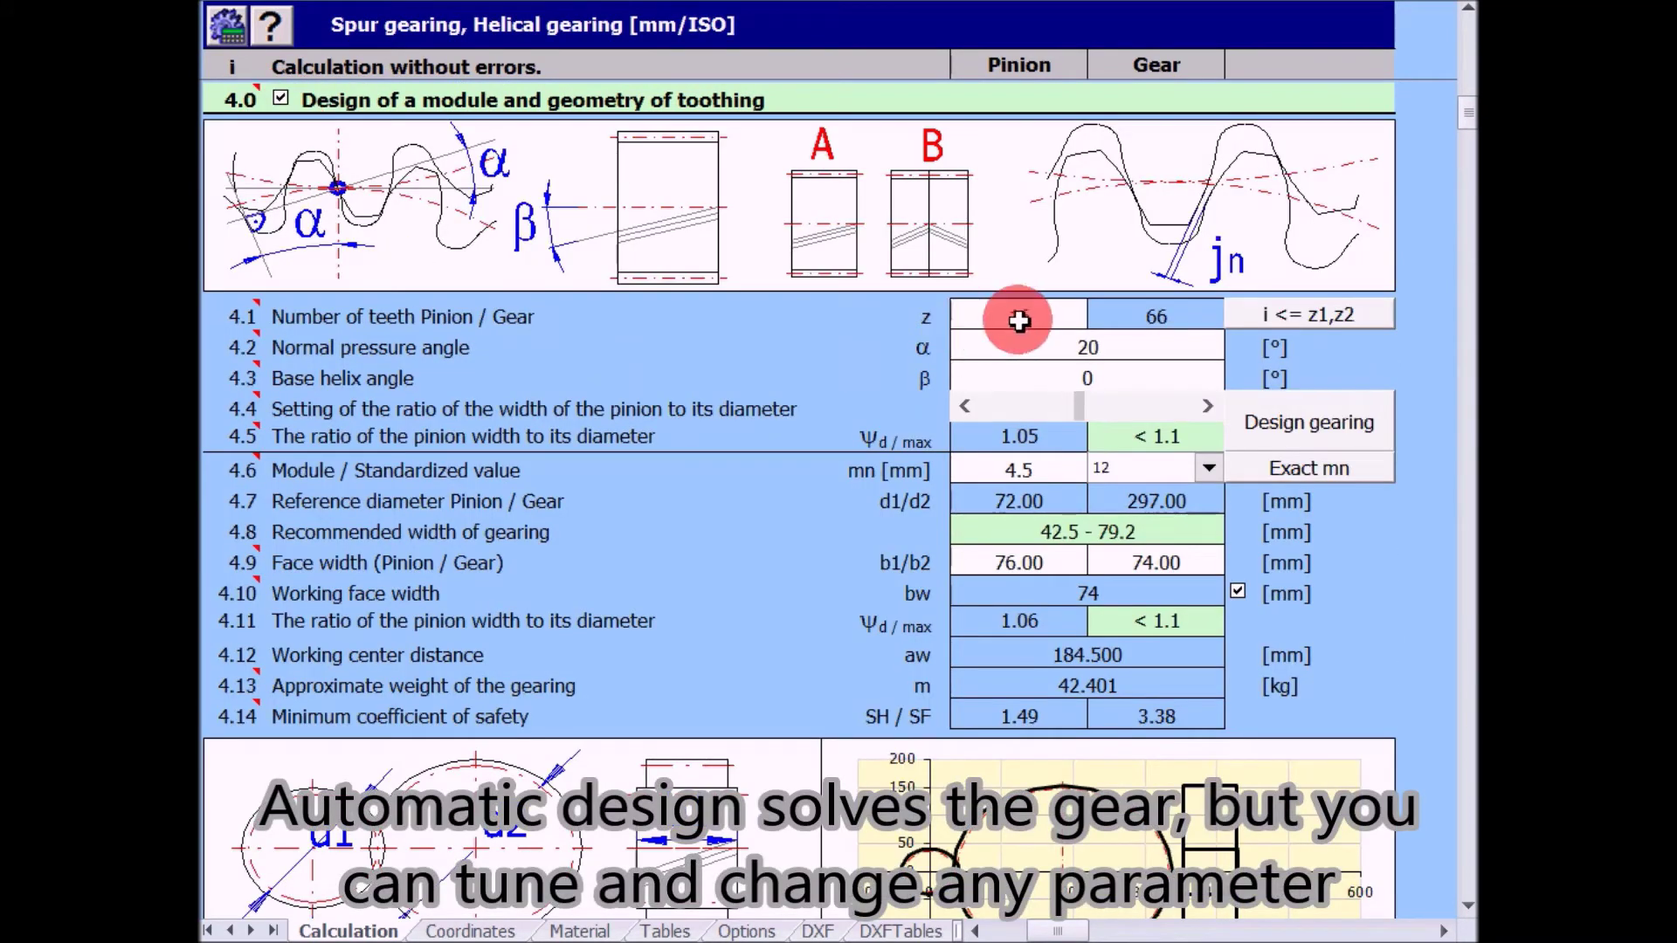
type("16")
left_click(1014, 350)
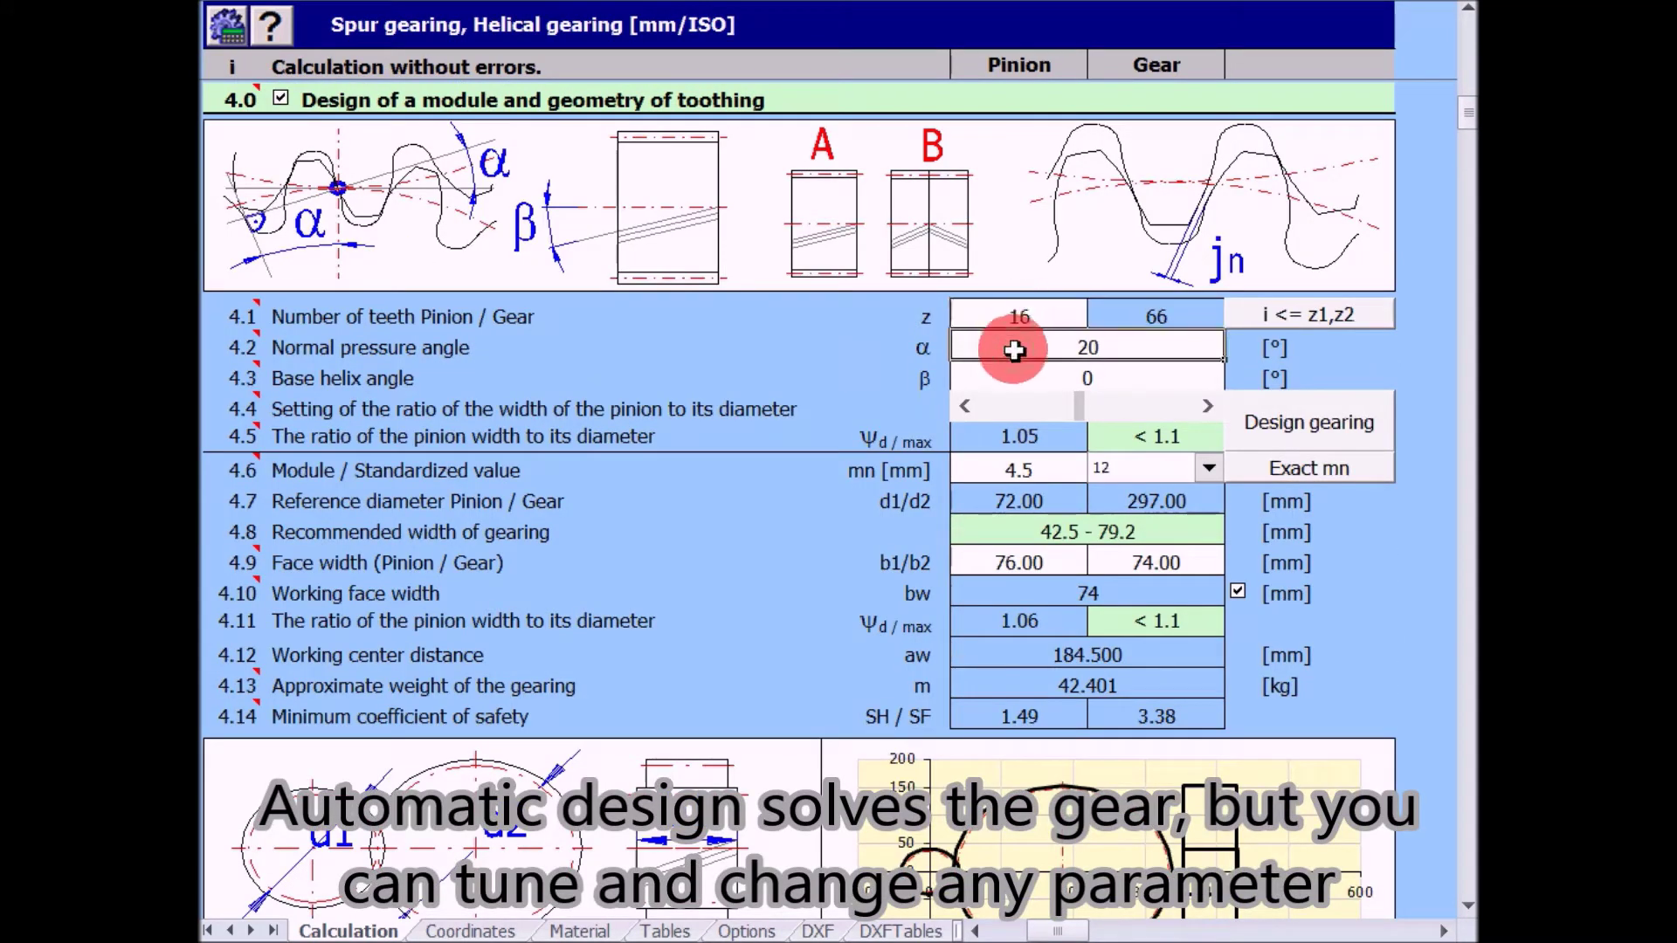
left_click(1081, 417)
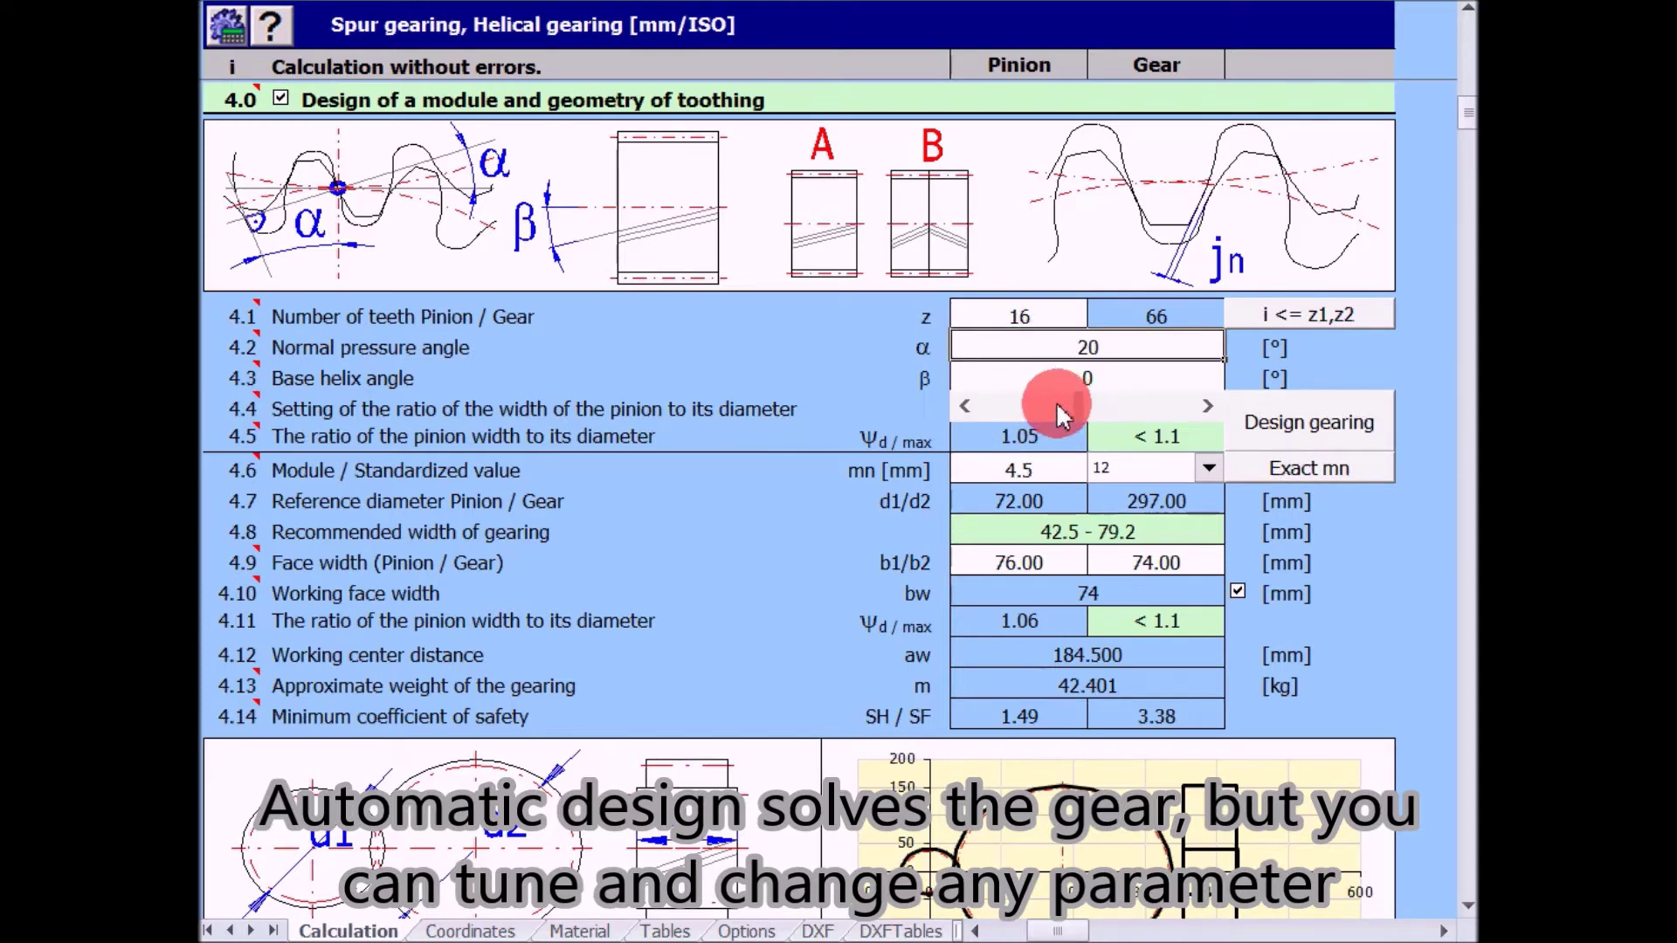
left_click(1207, 407)
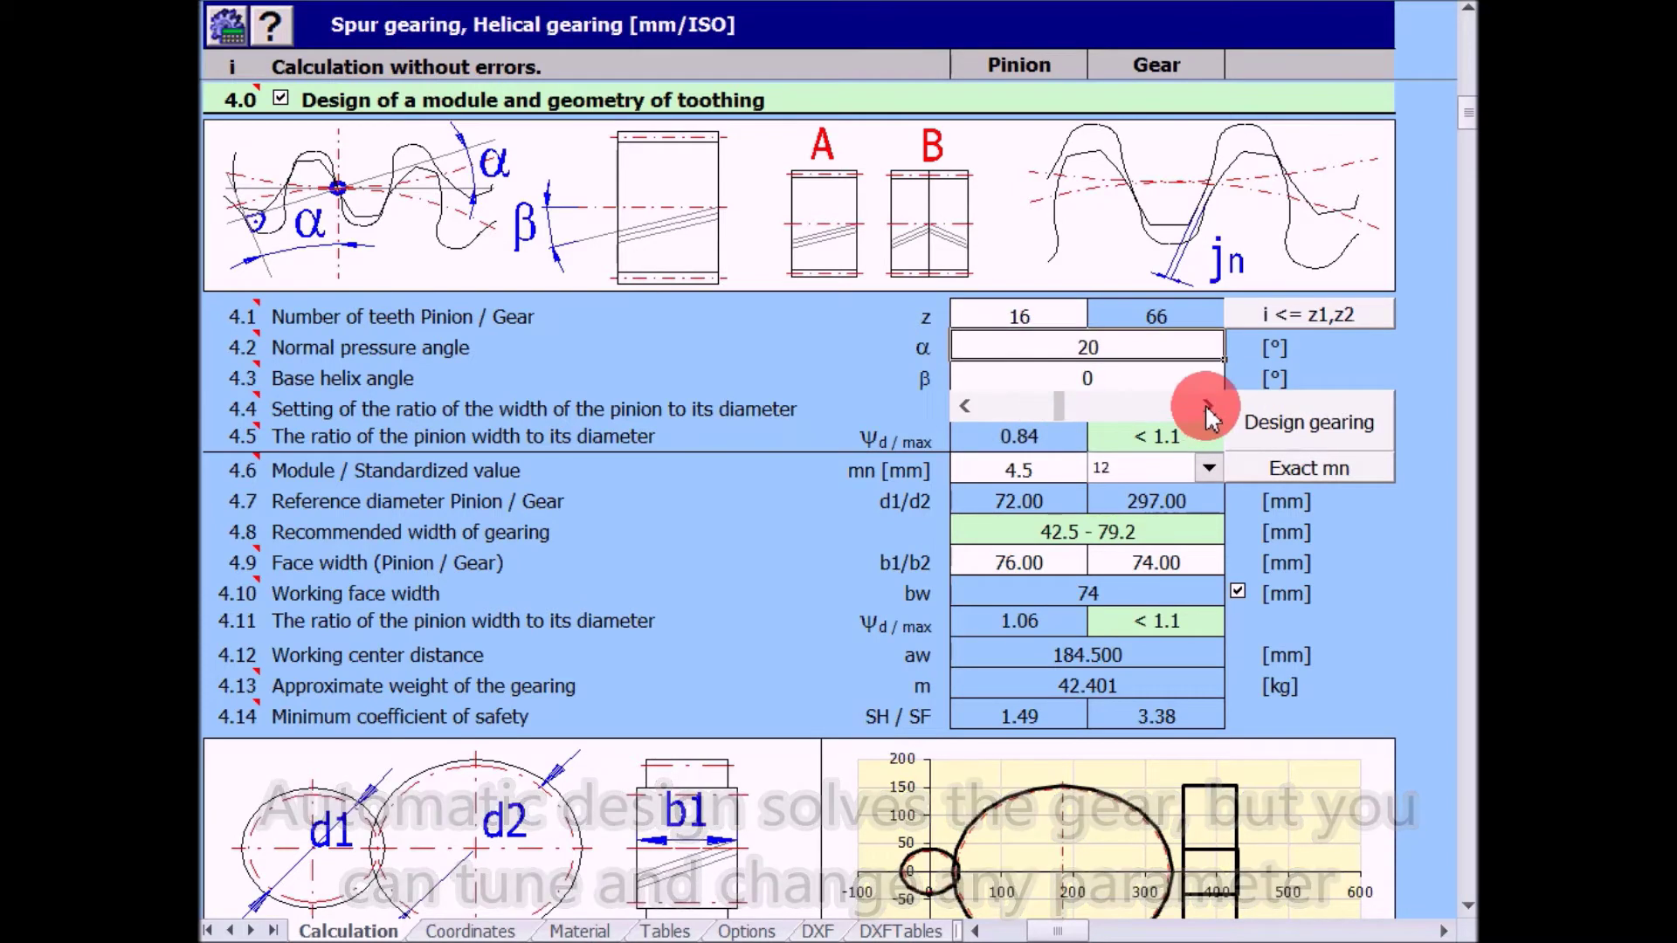
left_click(1208, 407)
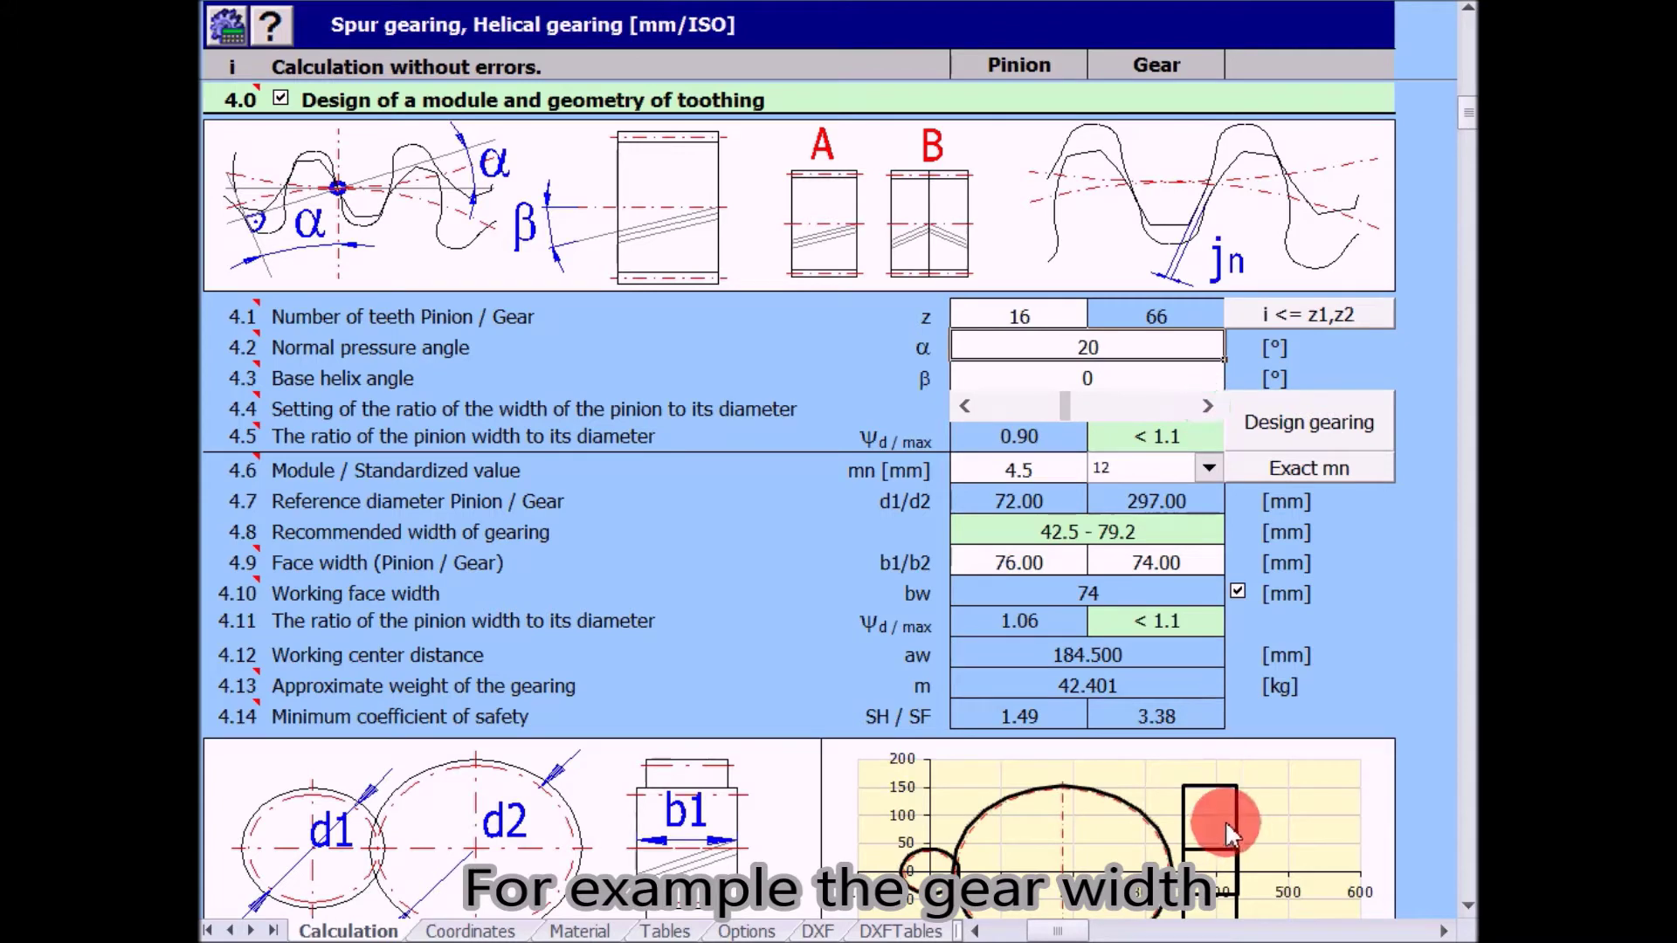
Step: Recalculate the gearing so face widths become 65/63 mm and weight 36.108 kg
left_click(1288, 437)
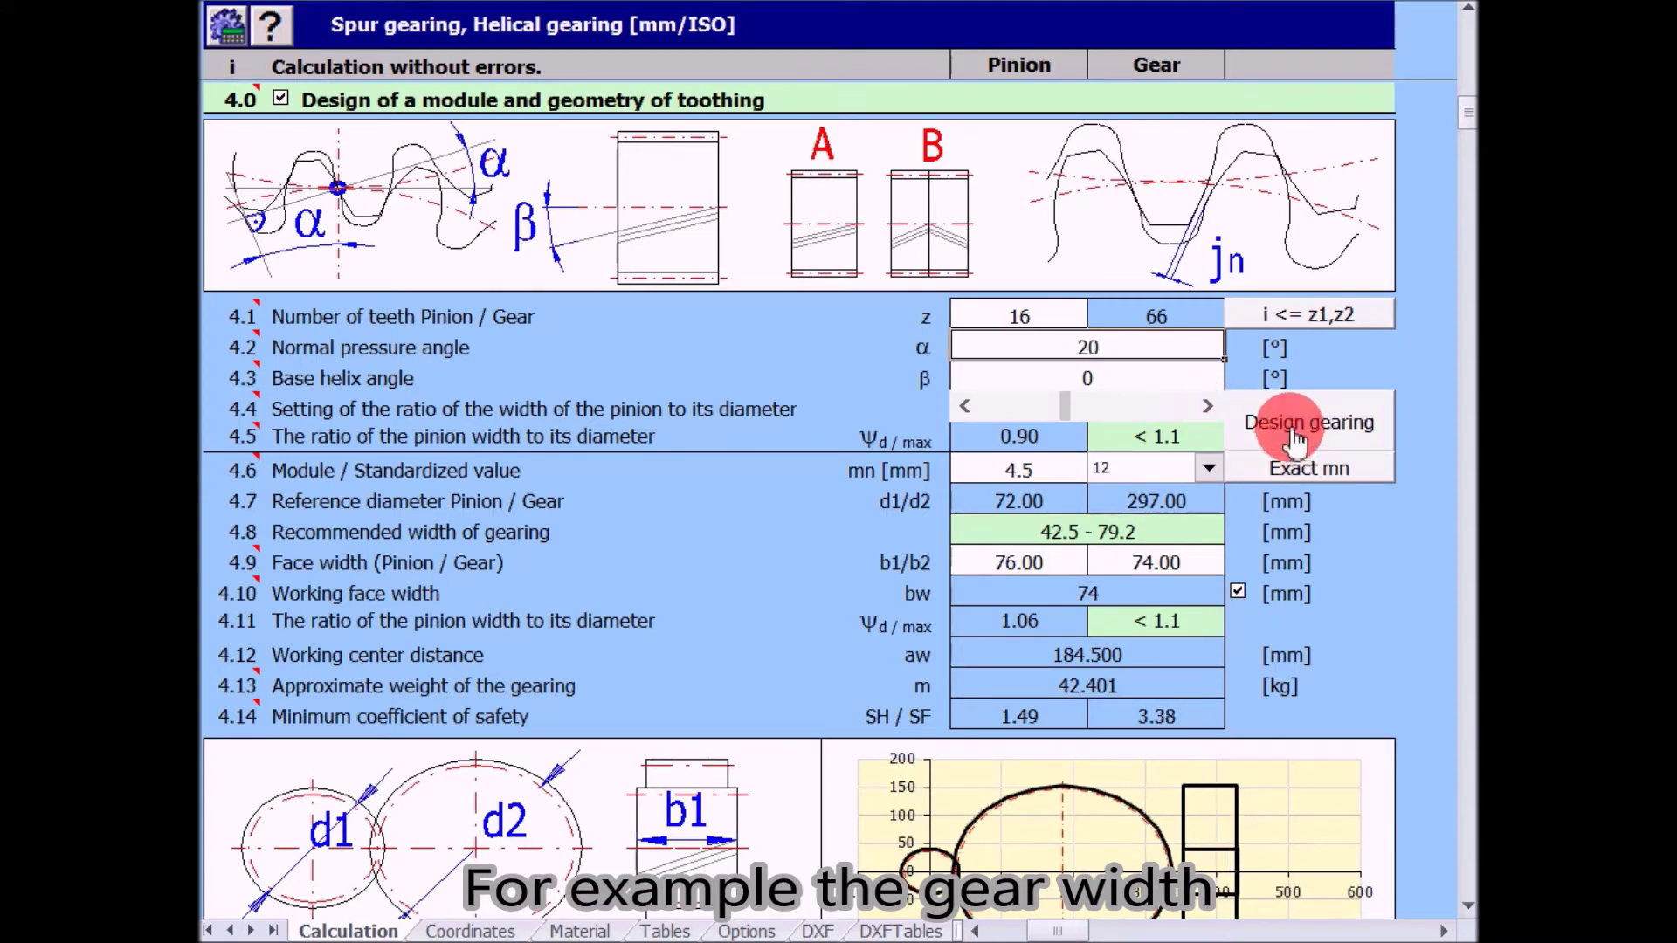
left_click(1049, 474)
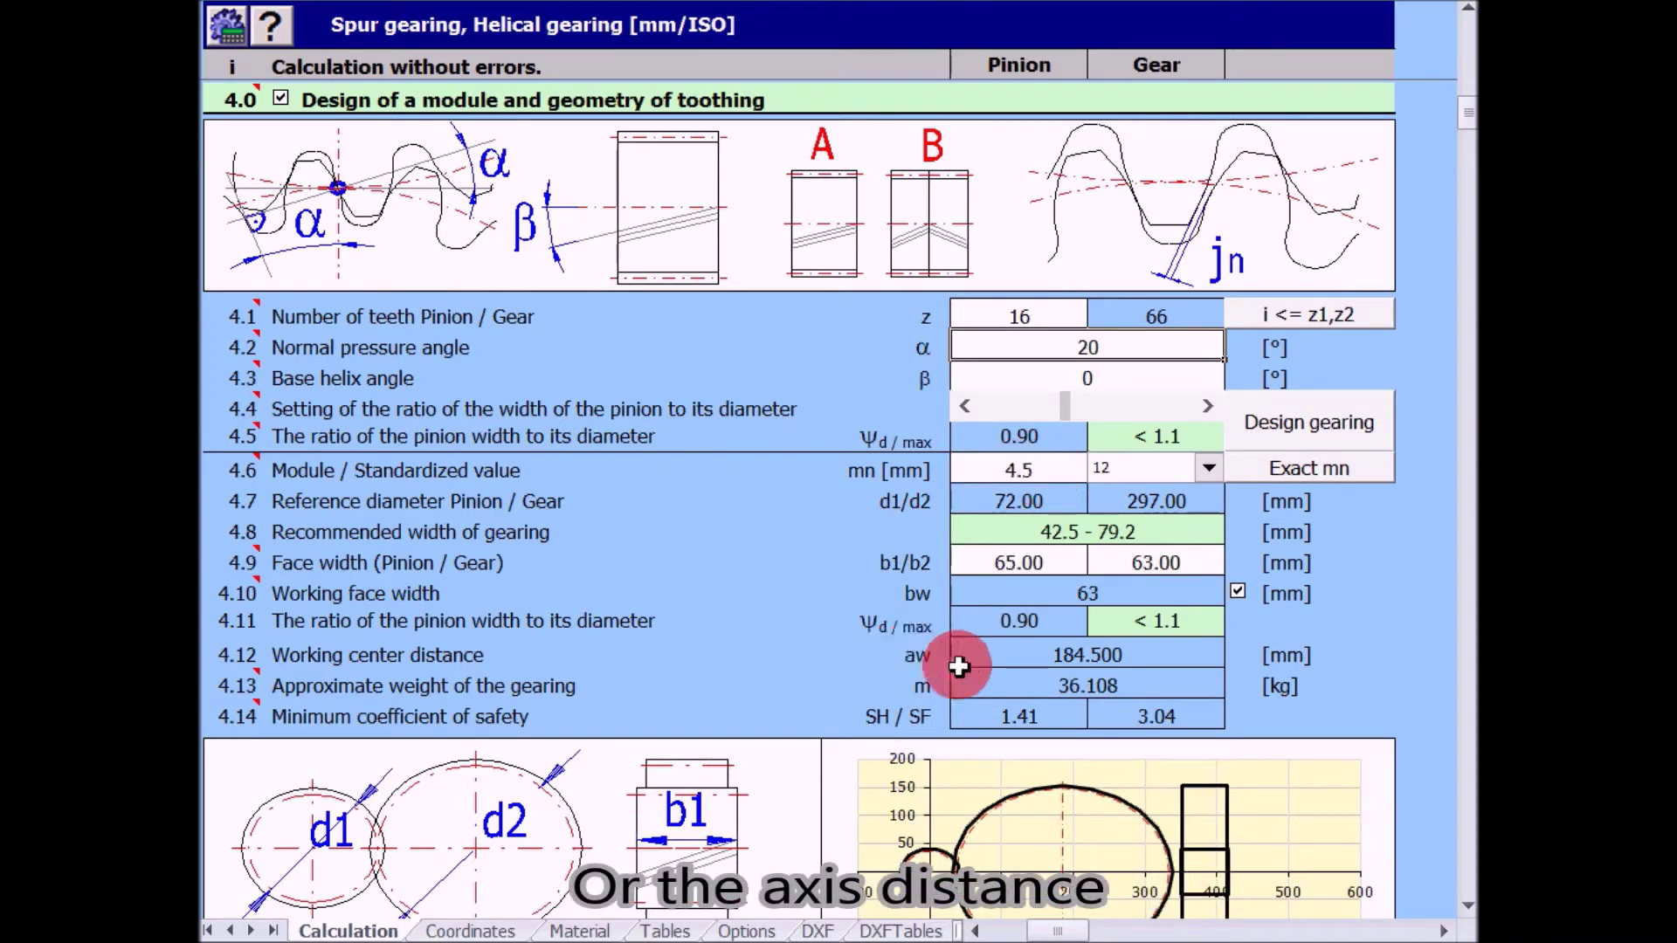
left_click(1072, 656)
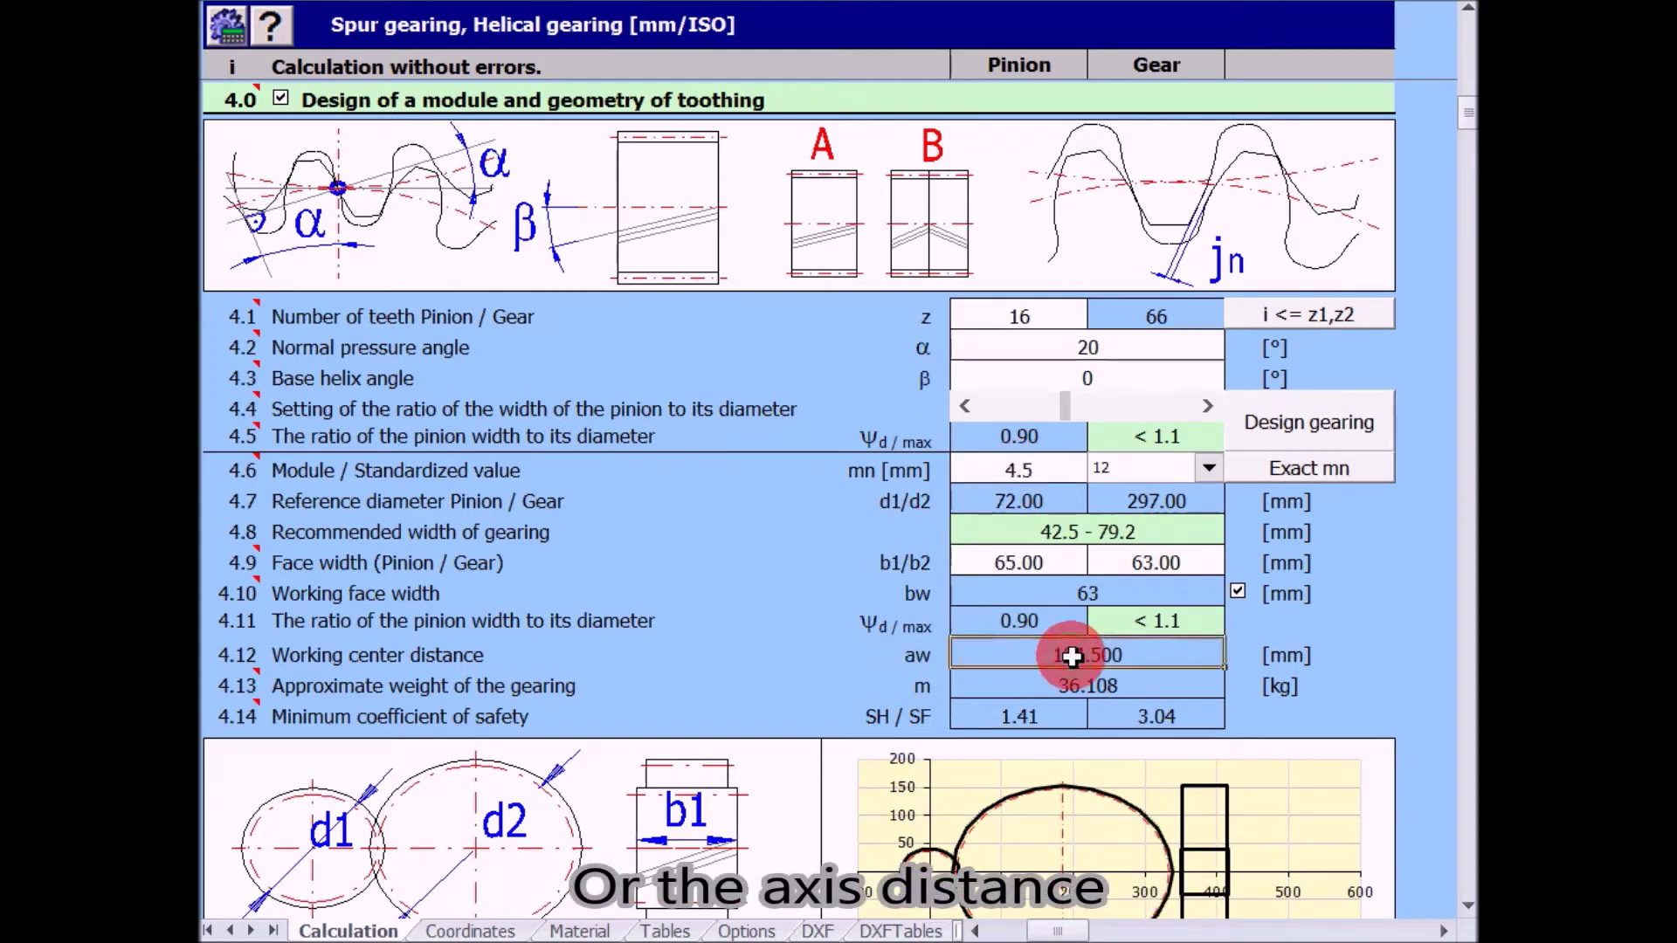
scroll(1069, 655, "down", 4)
scroll(1052, 651, "down", 4)
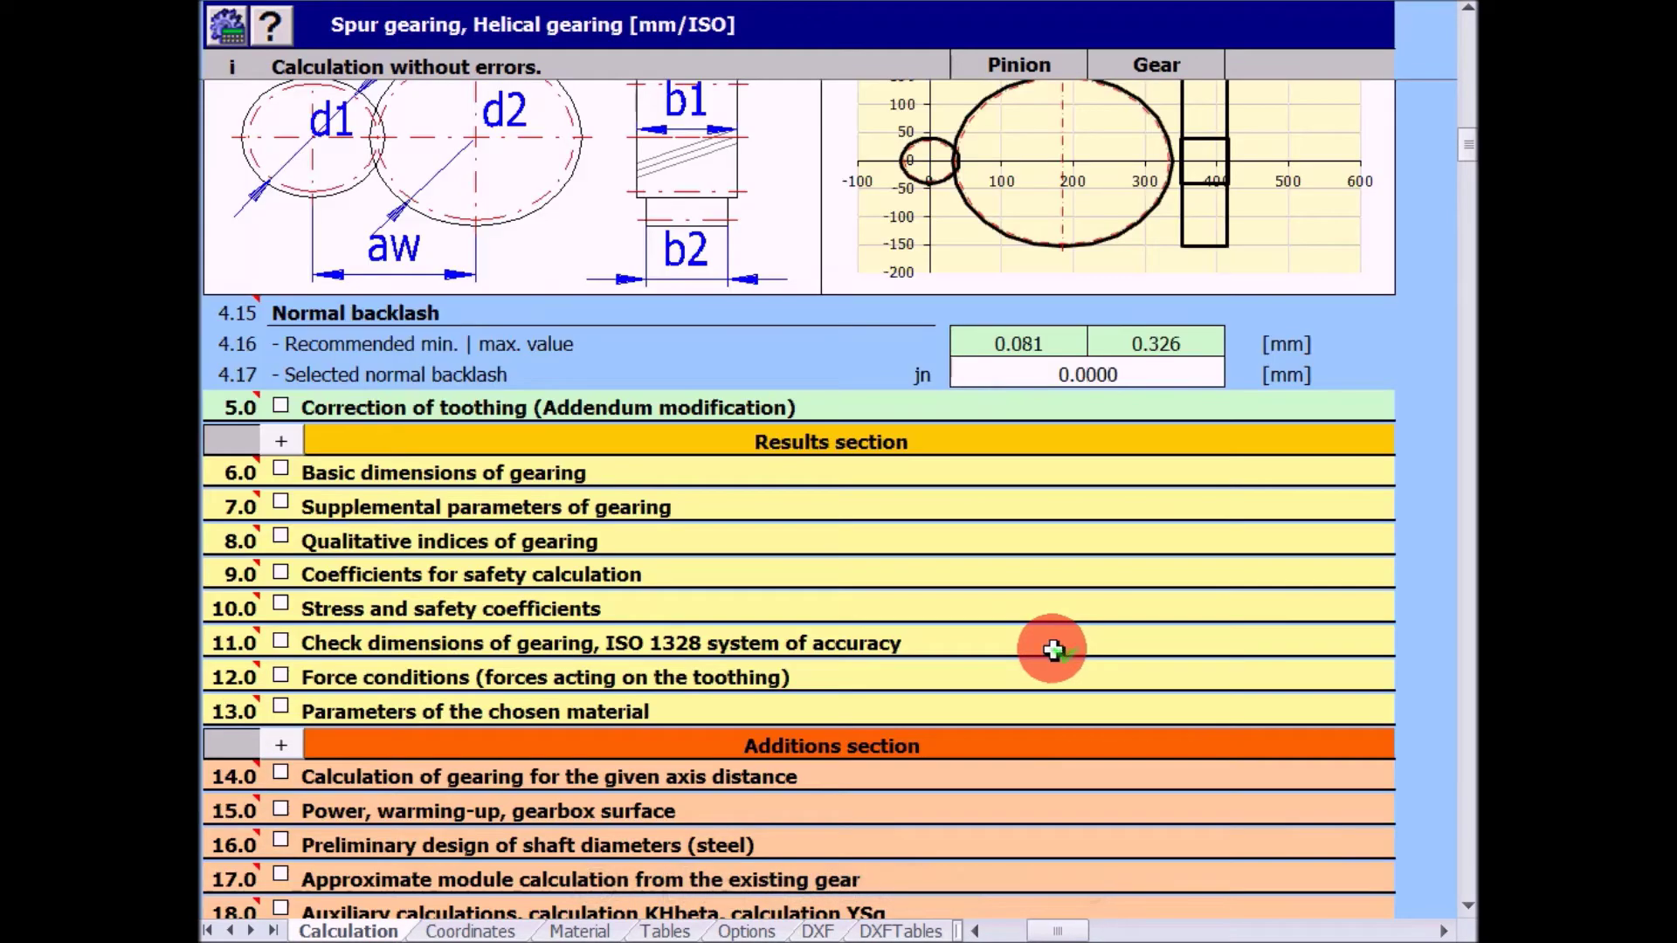
Step: Solve for a required 185 mm axis distance using the 16/66 teeth solution
scroll(318, 778, "down", 3)
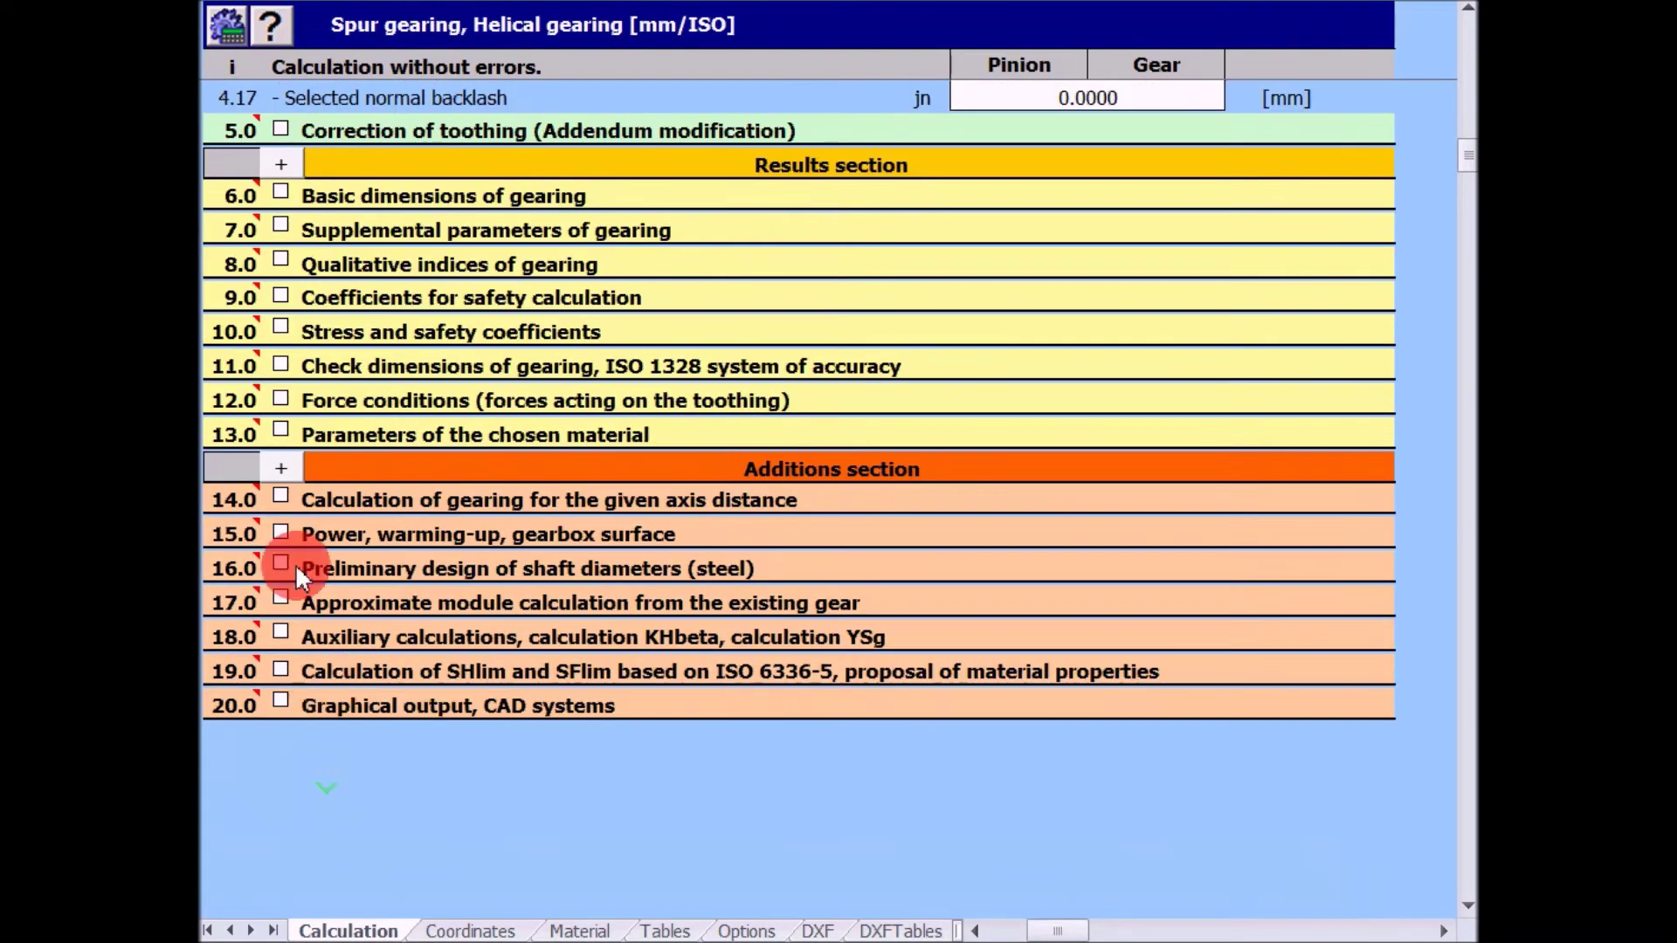
left_click(281, 496)
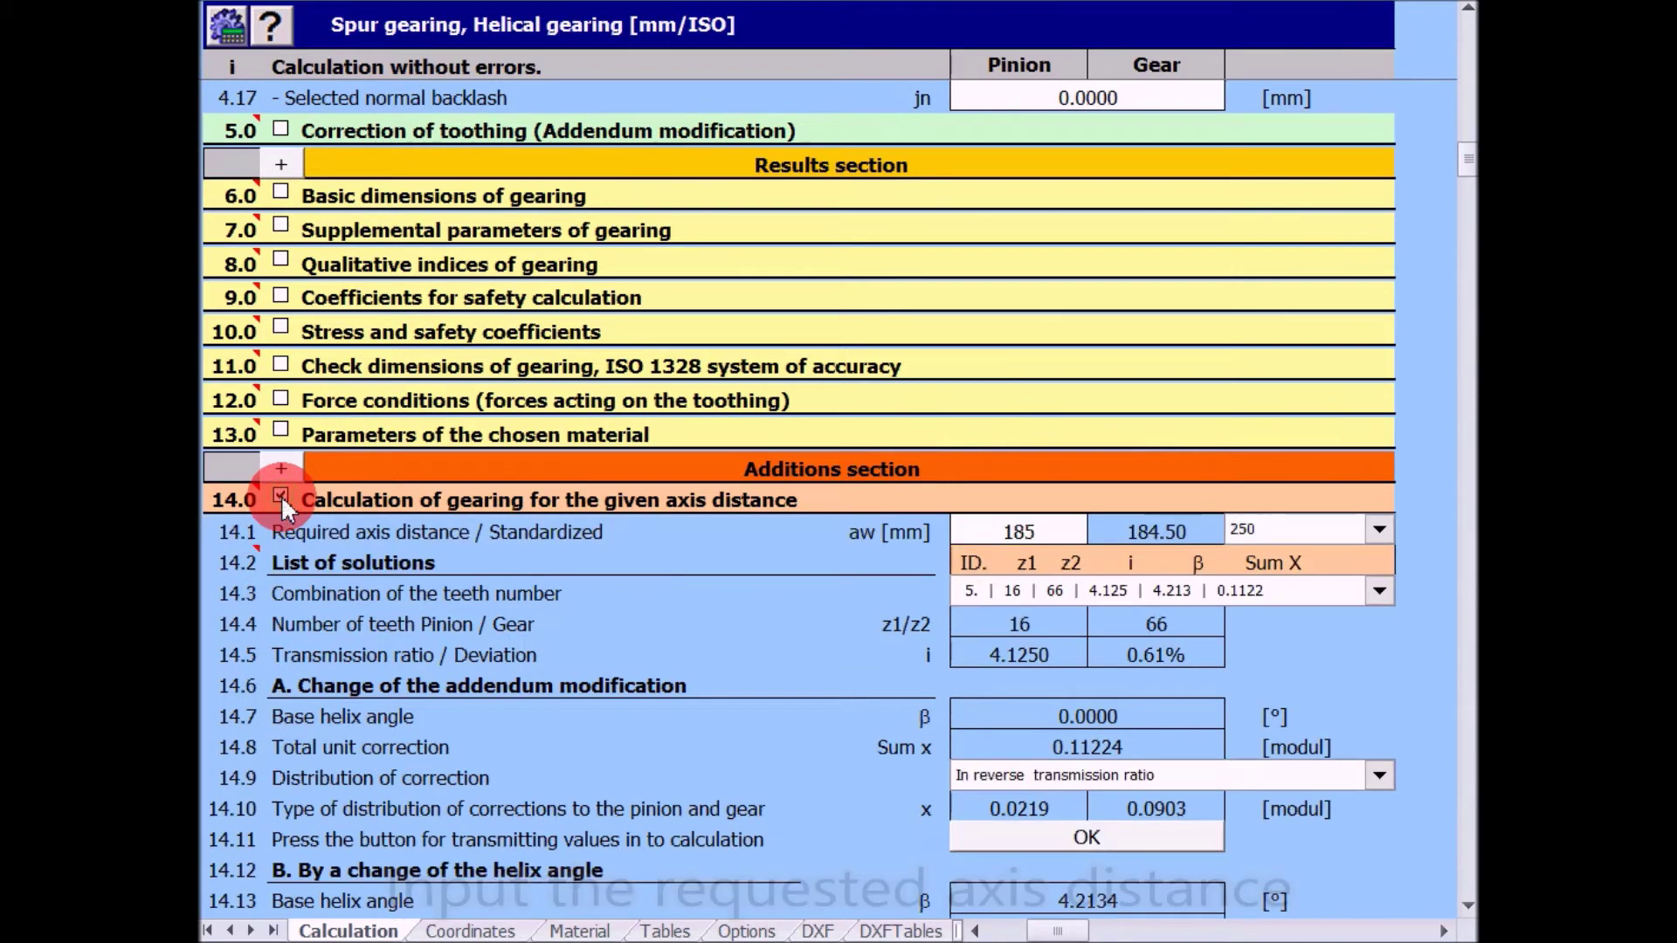
left_click(1007, 542)
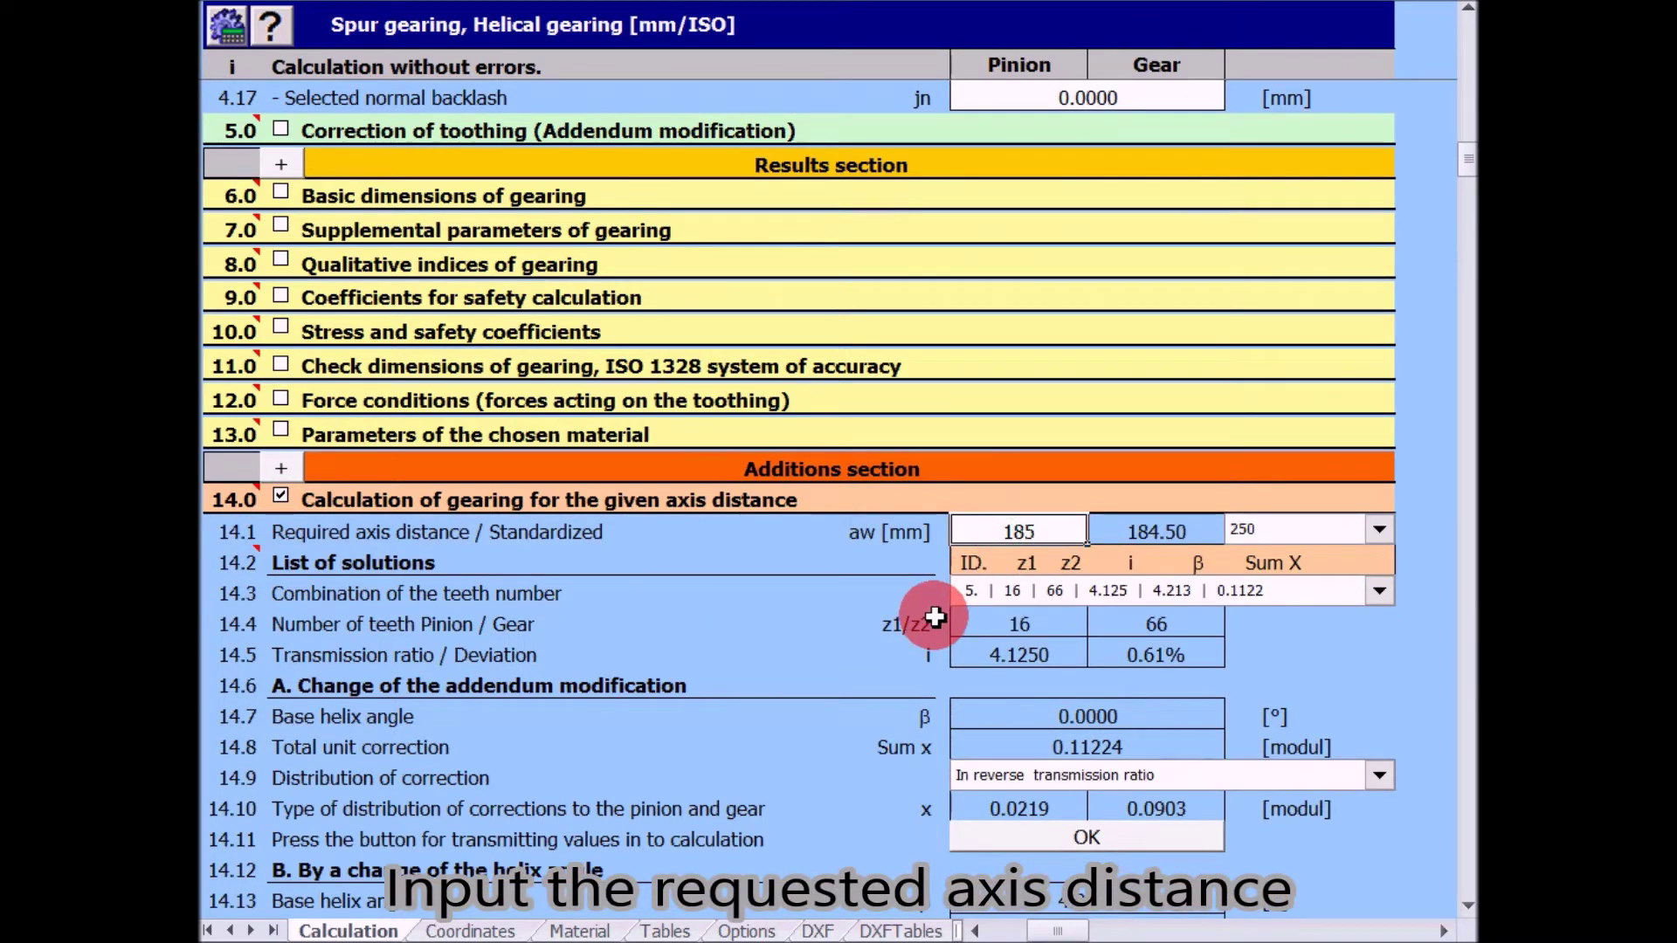
left_click(1180, 590)
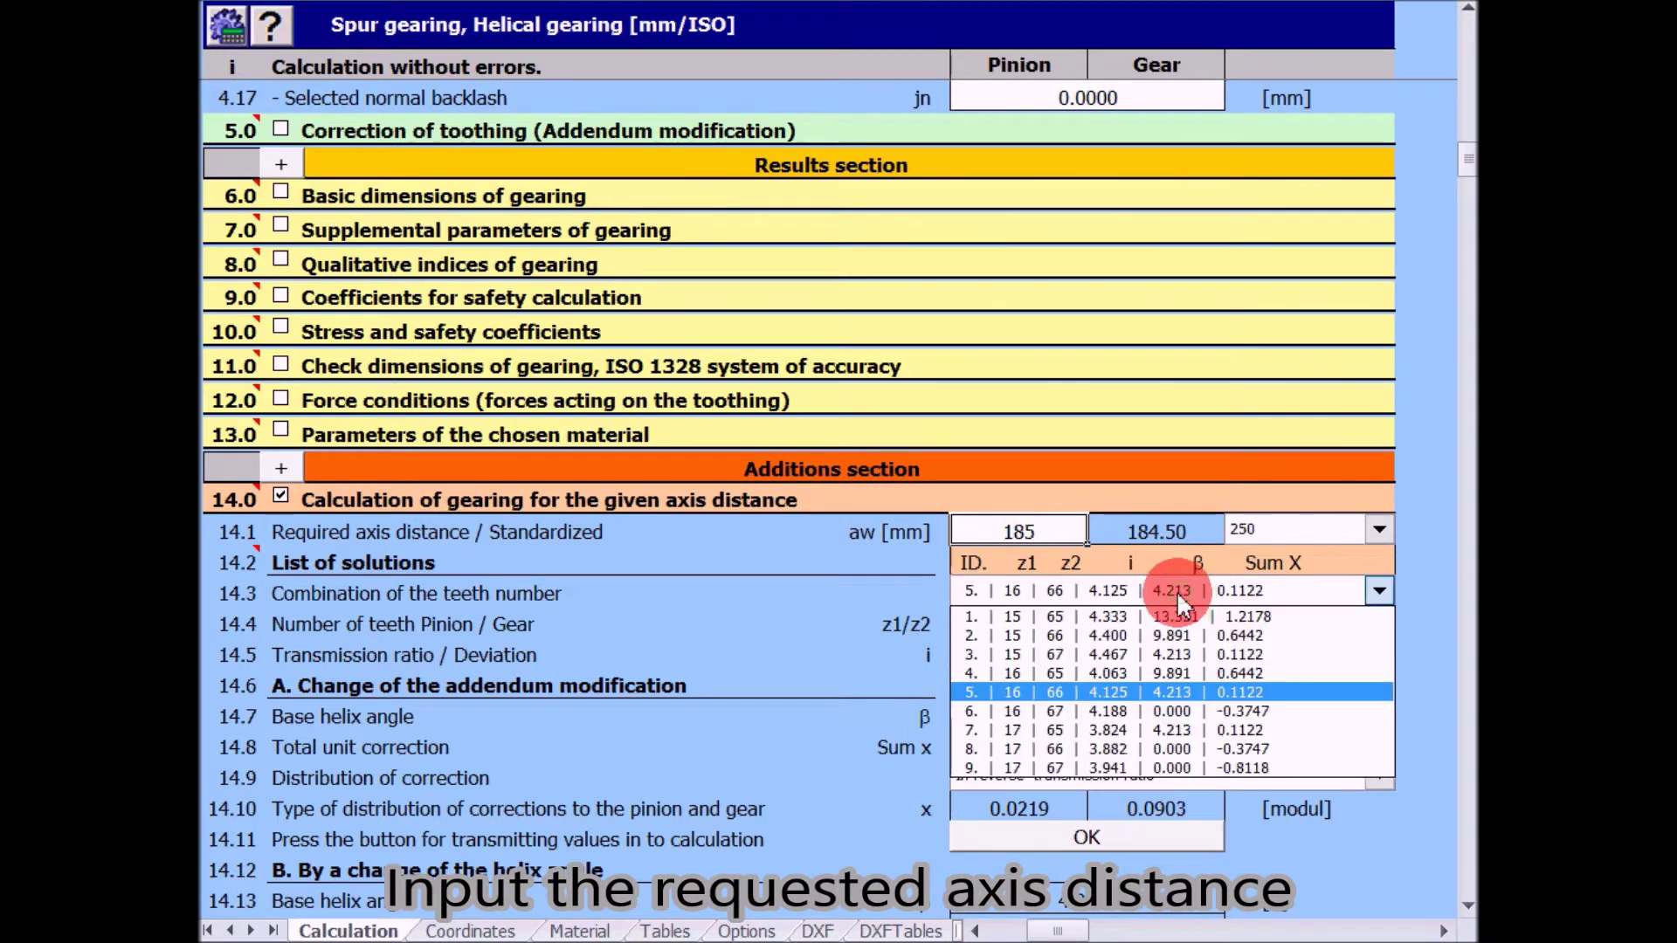
left_click(1078, 690)
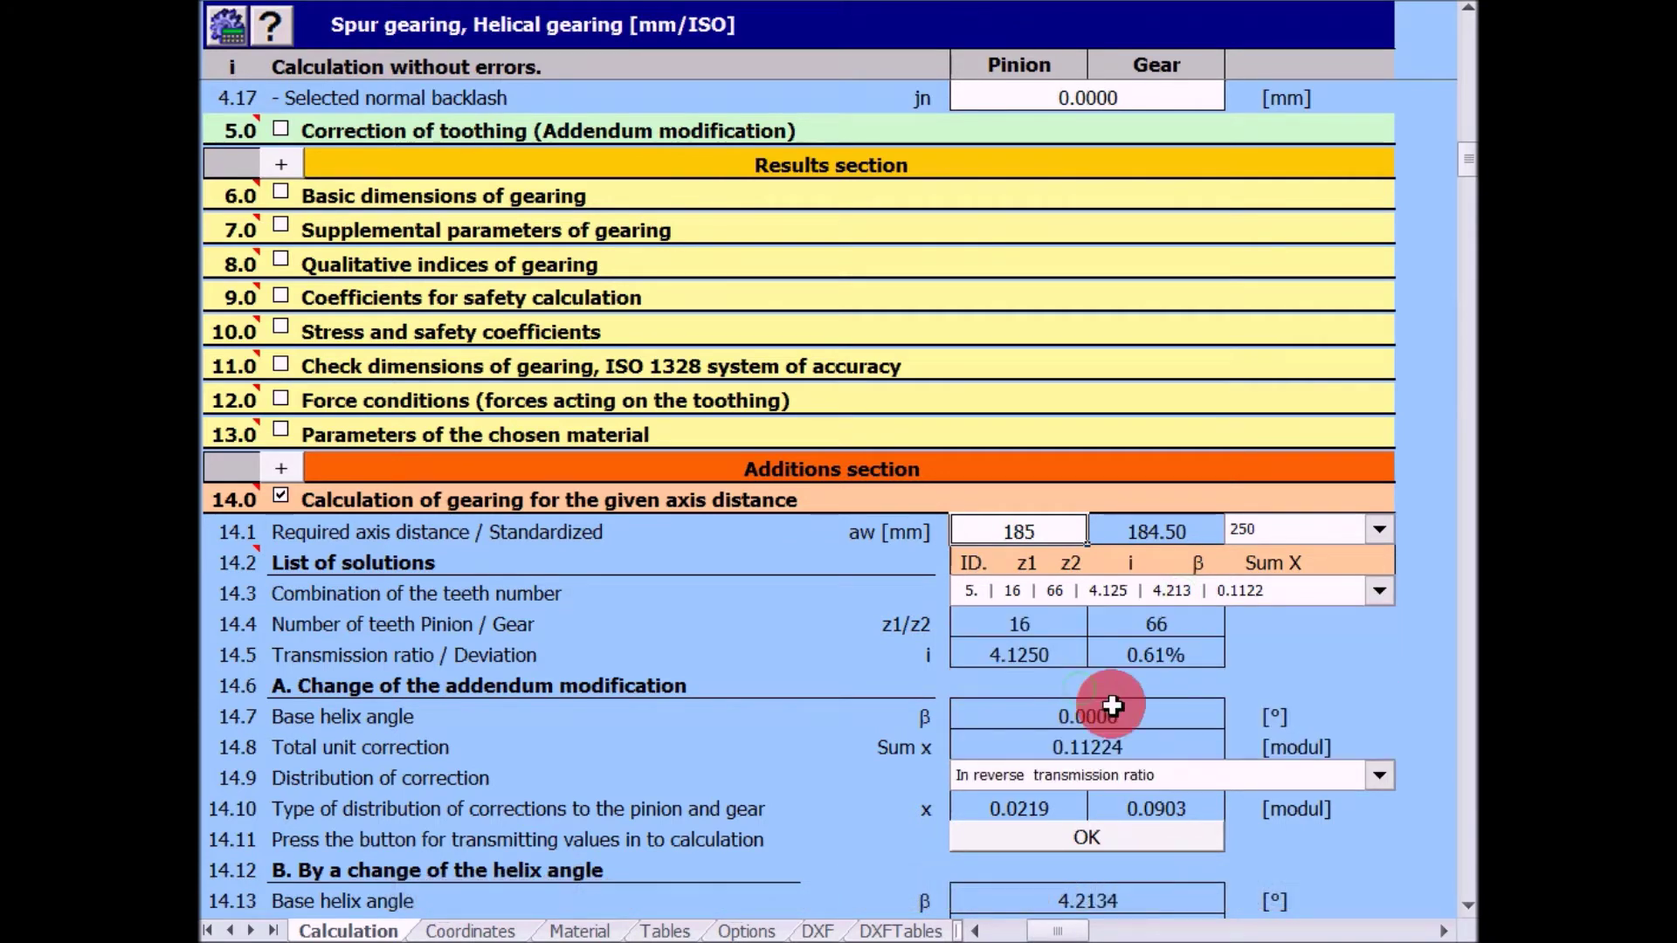
left_click(1089, 840)
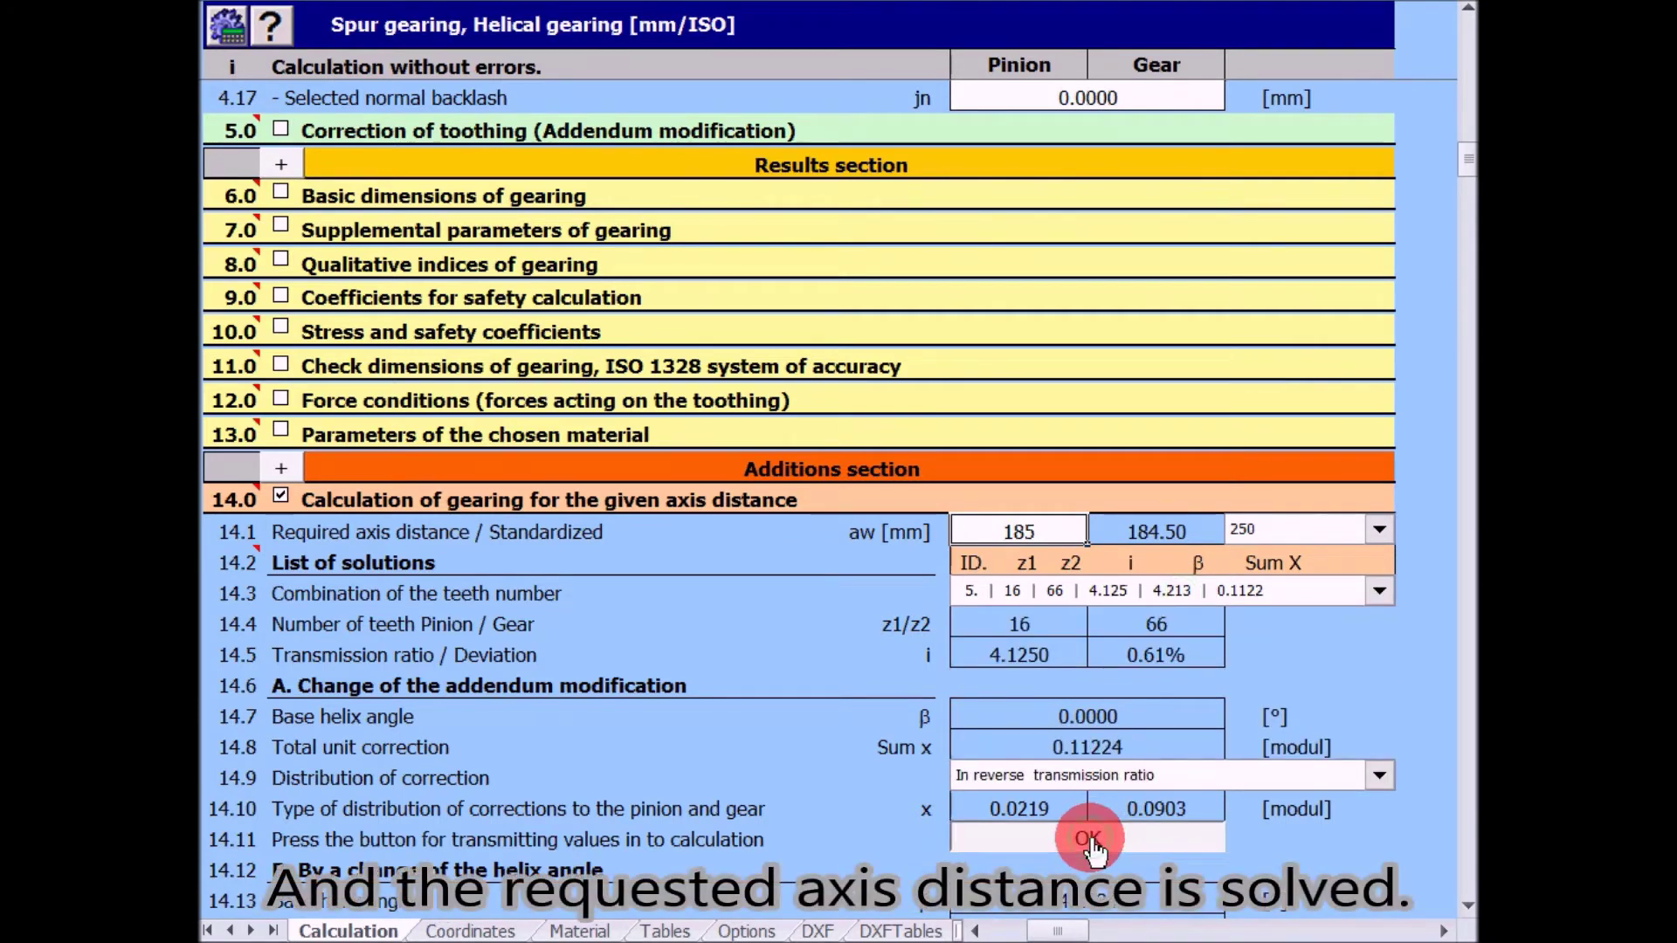
left_click(280, 496)
Step: Verify the working centre distance now reads 185.000 mm
scroll(767, 422, "up", 5)
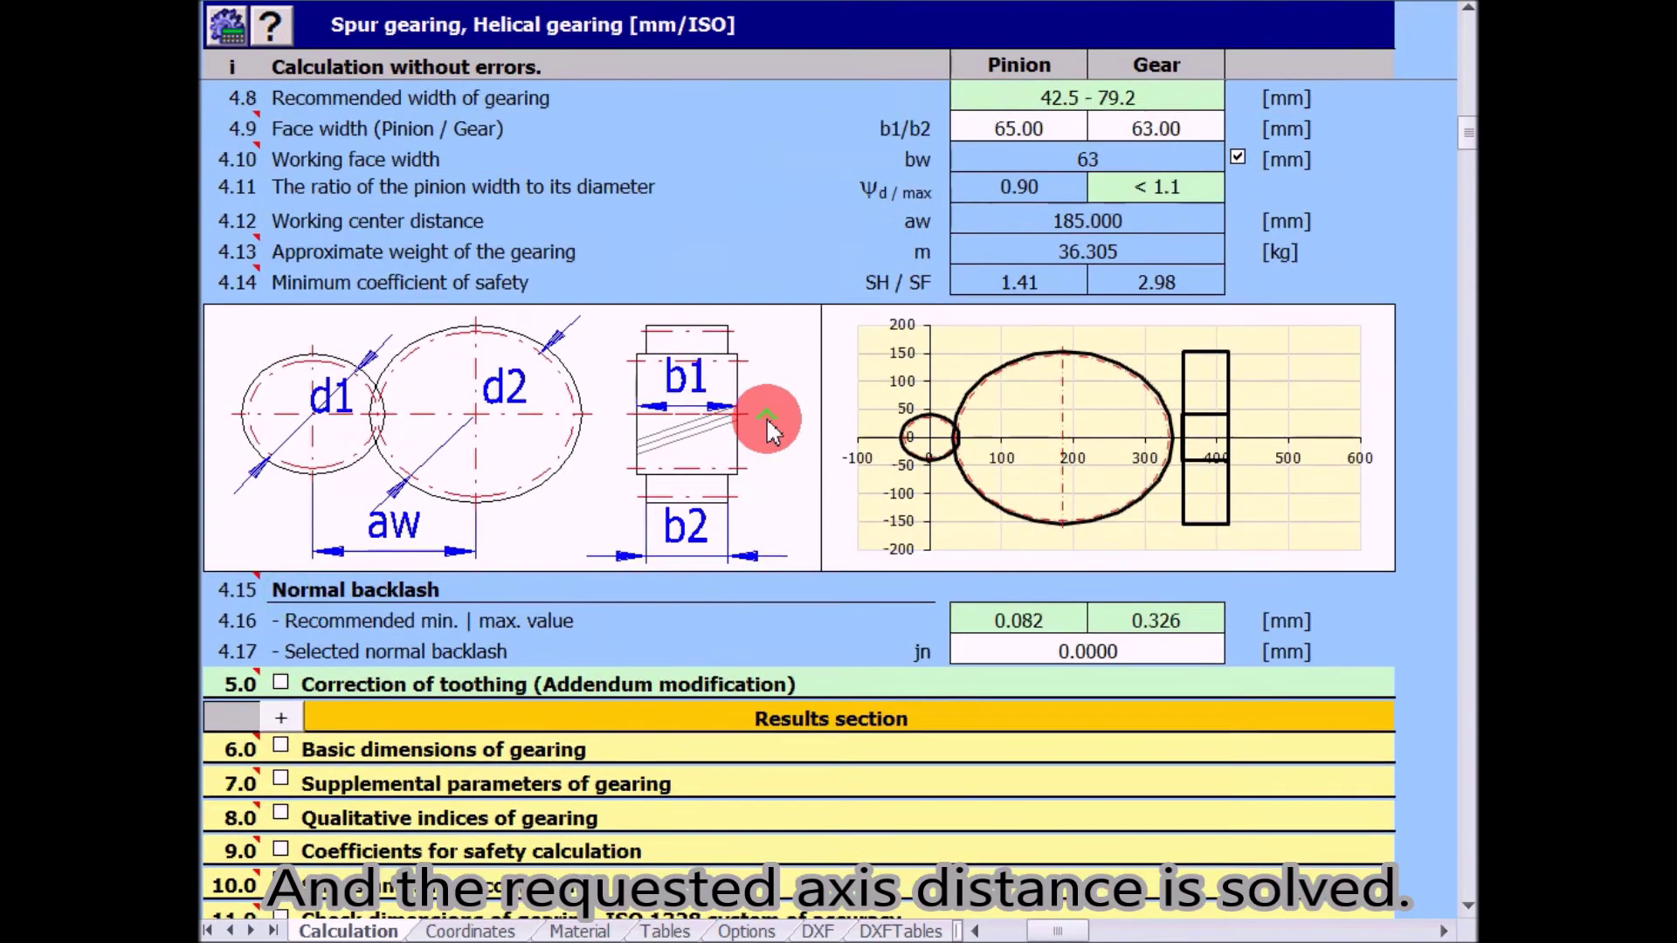
scroll(767, 422, "up", 2)
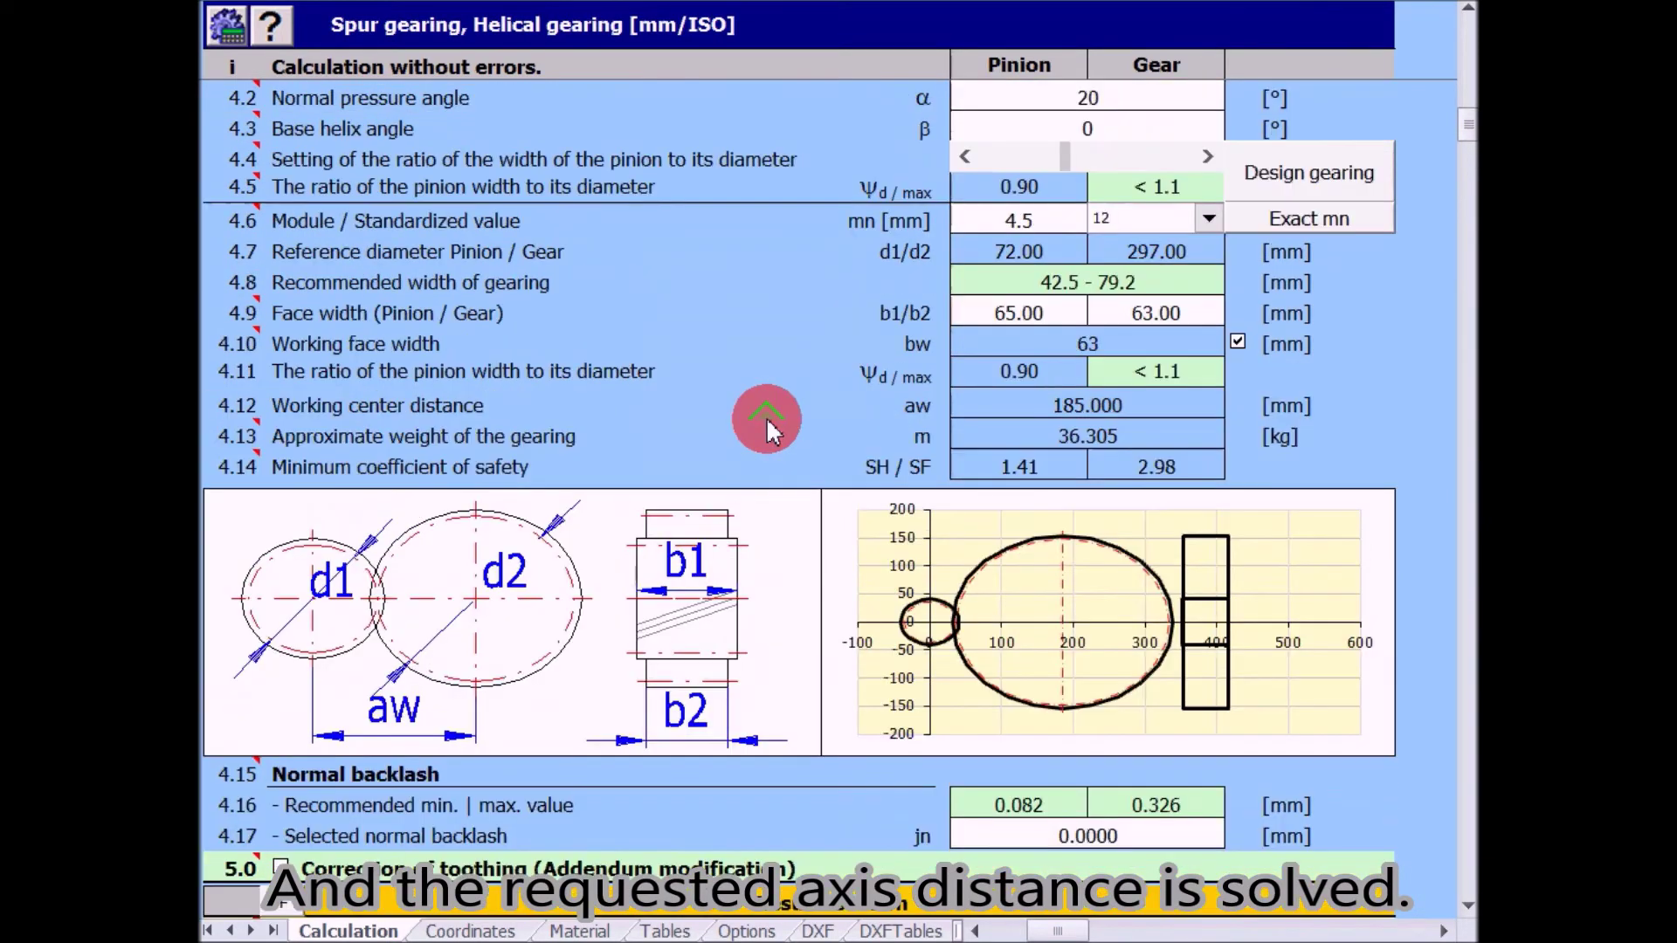
left_click(1084, 407)
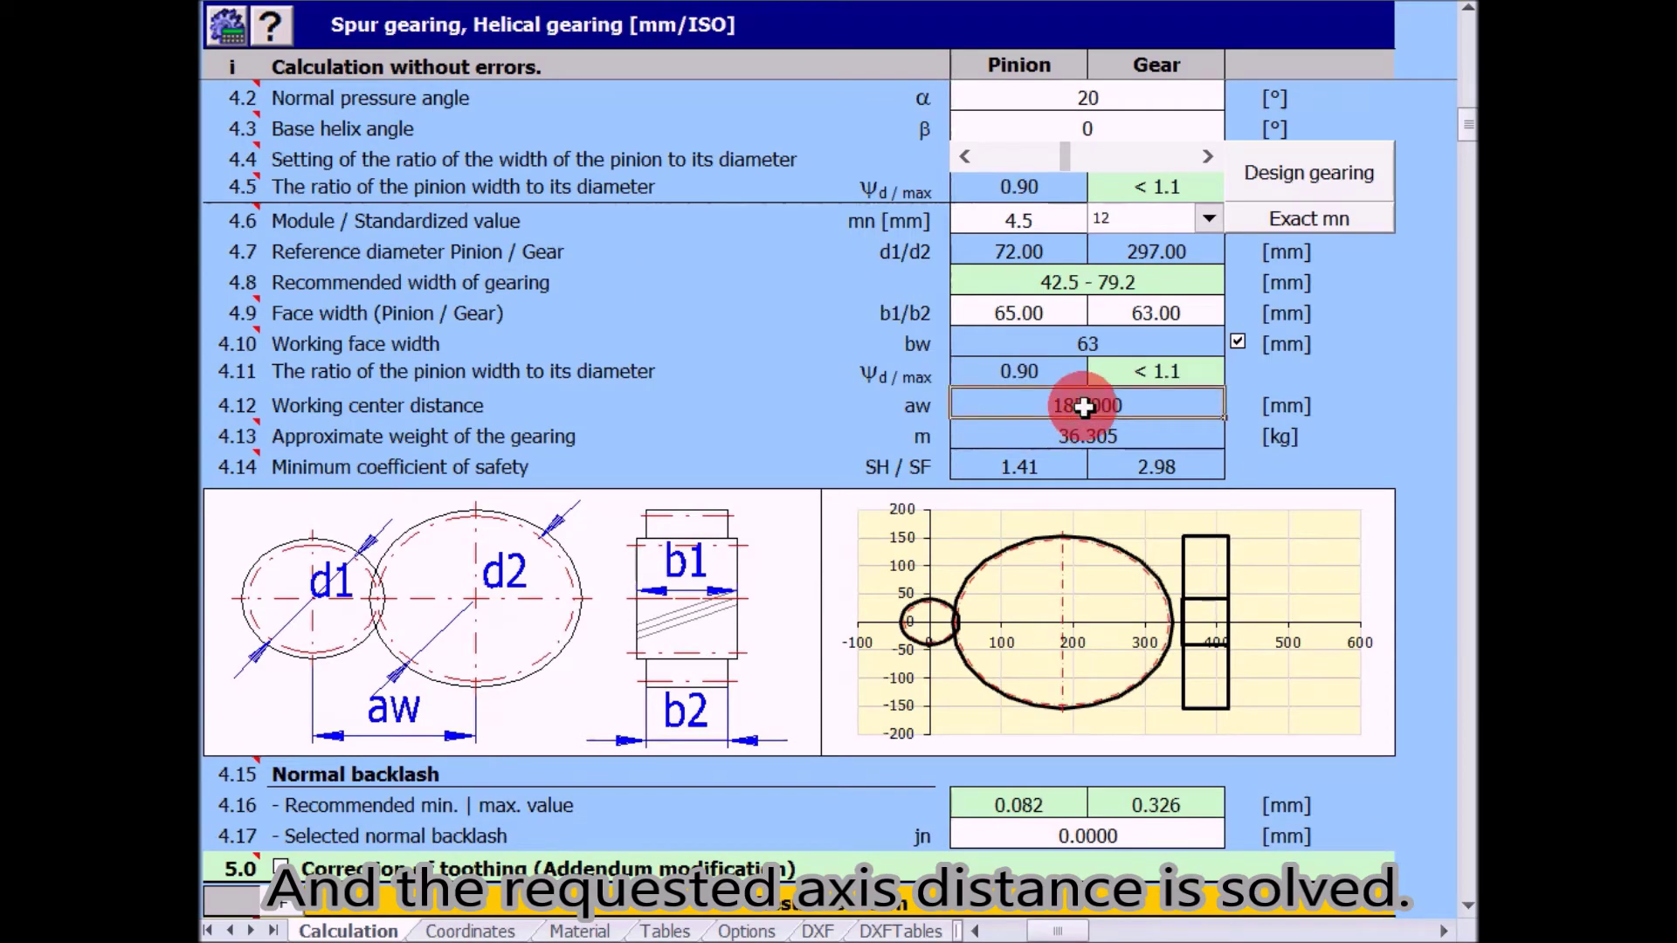
scroll(594, 452, "down", 3)
scroll(559, 441, "down", 2)
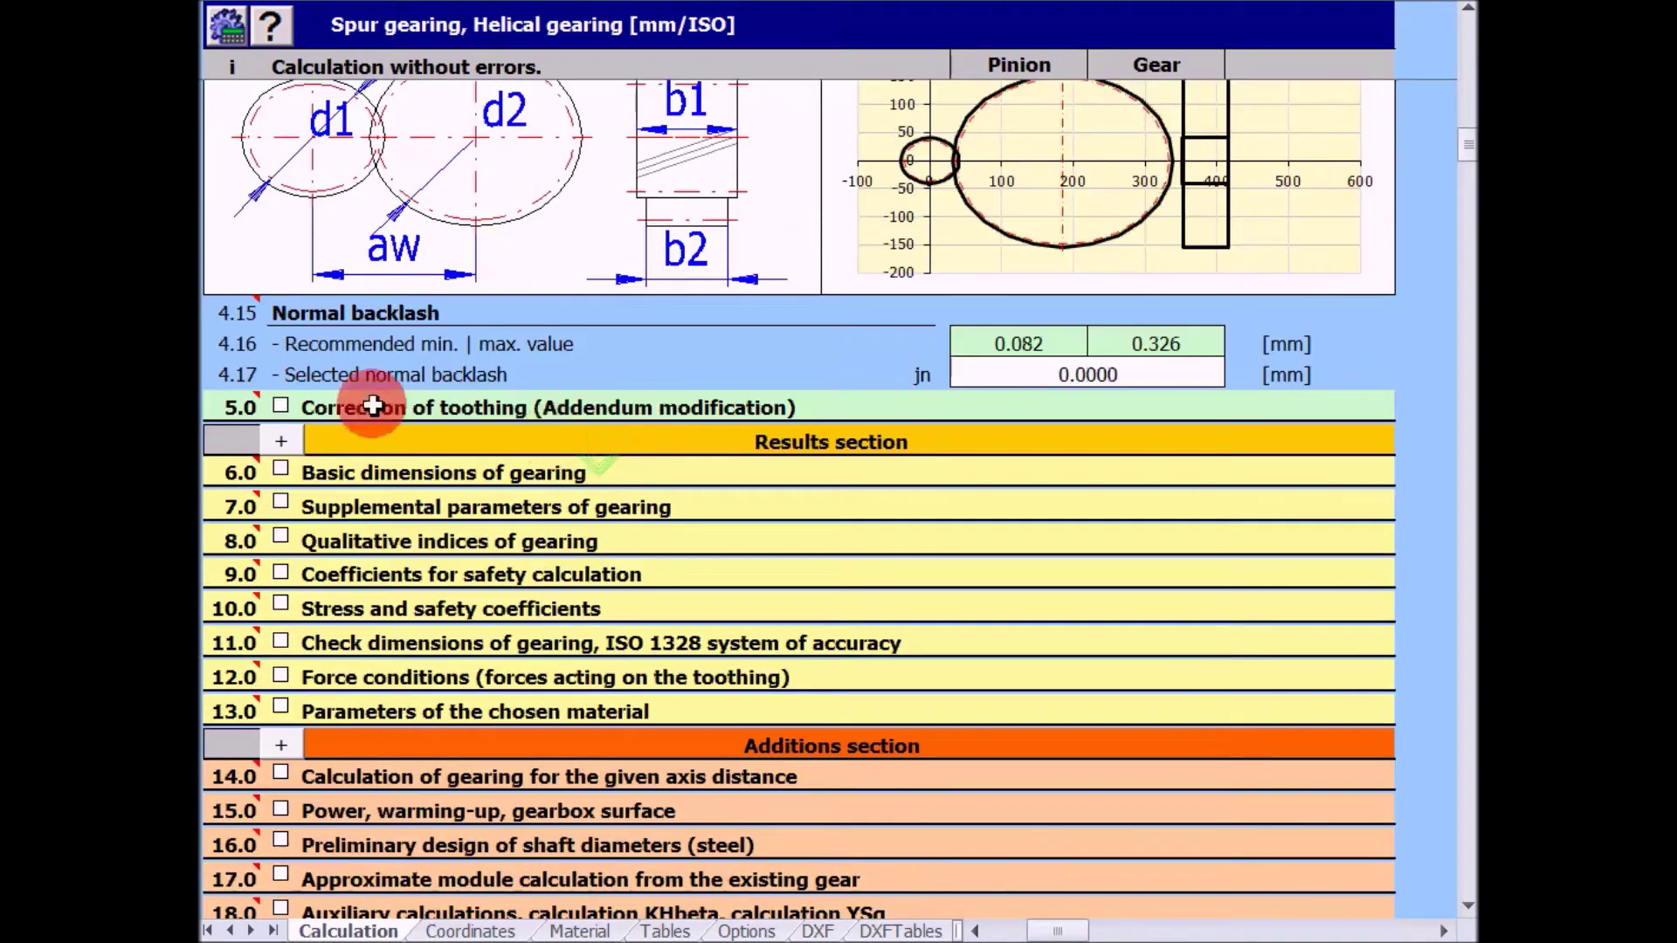
scroll(302, 393, "down", 2)
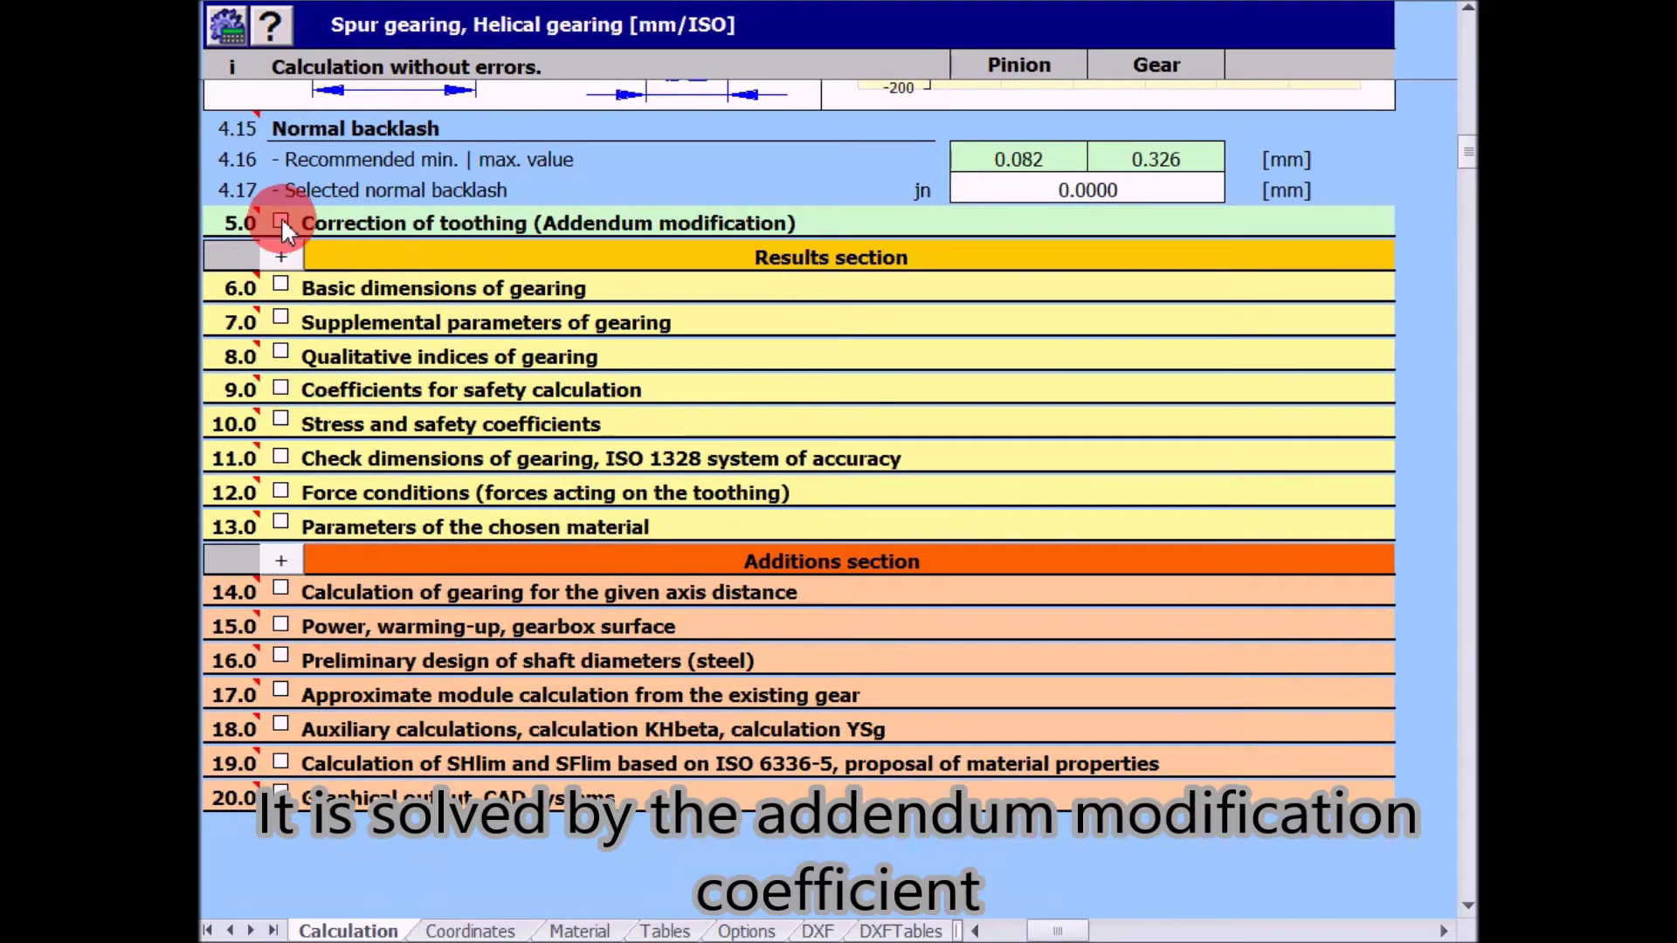
Step: Expand addendum modification and inspect the pinion coefficient 0.0219 and the coefficient sum
left_click(280, 223)
scroll(702, 420, "down", 1)
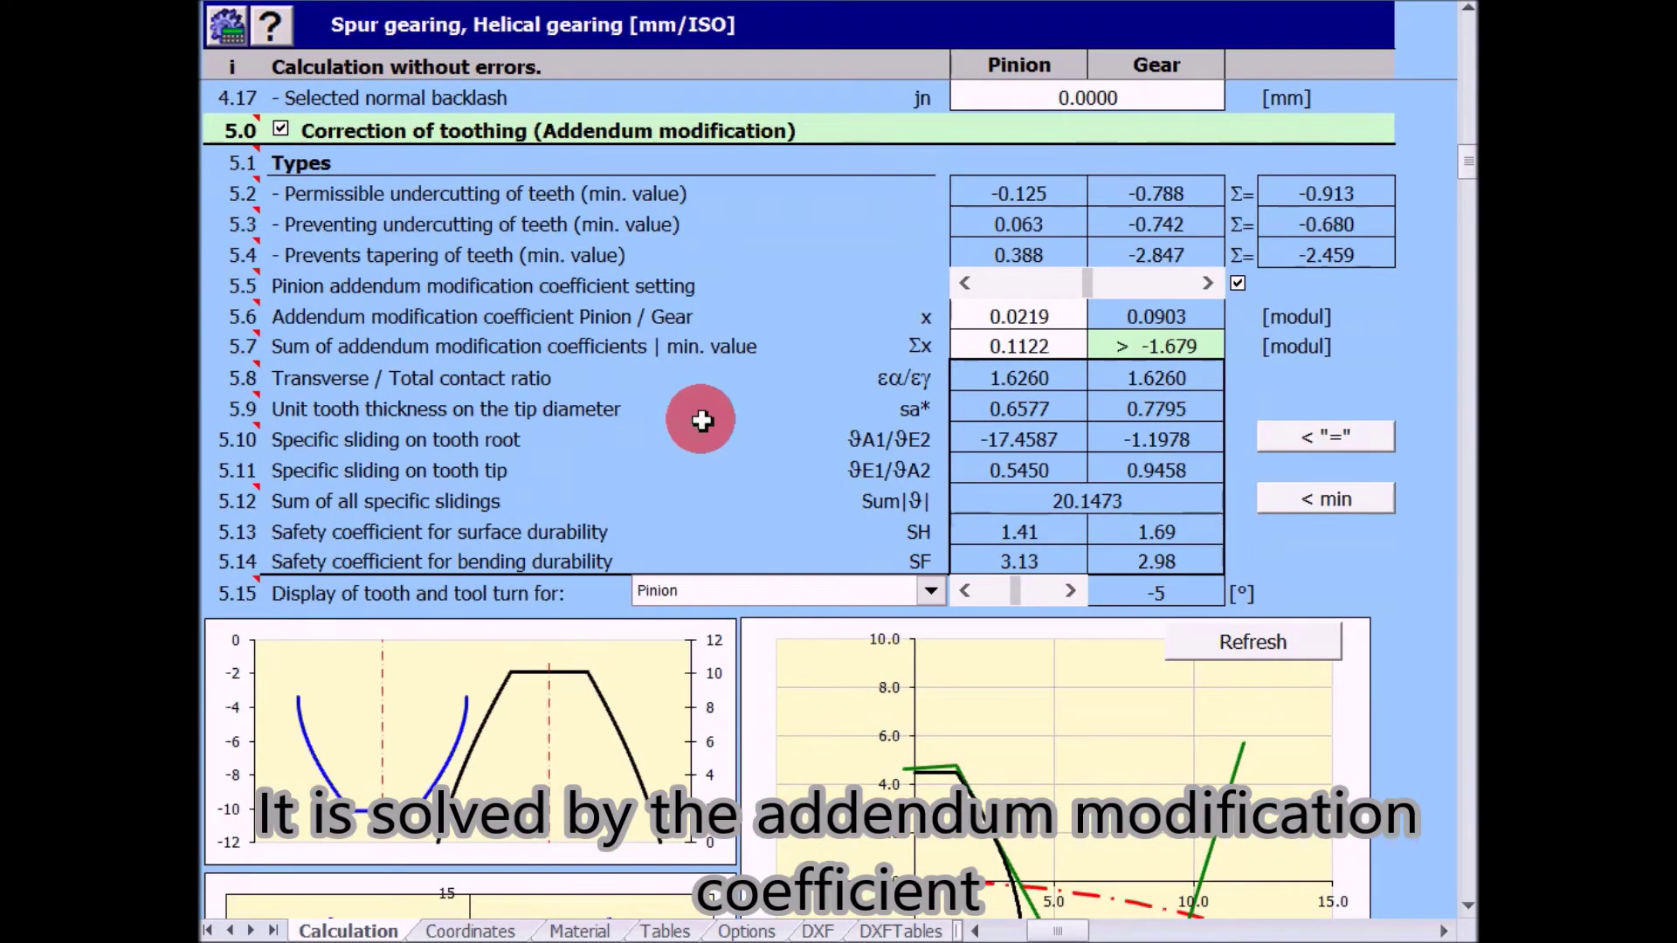
left_click(1019, 316)
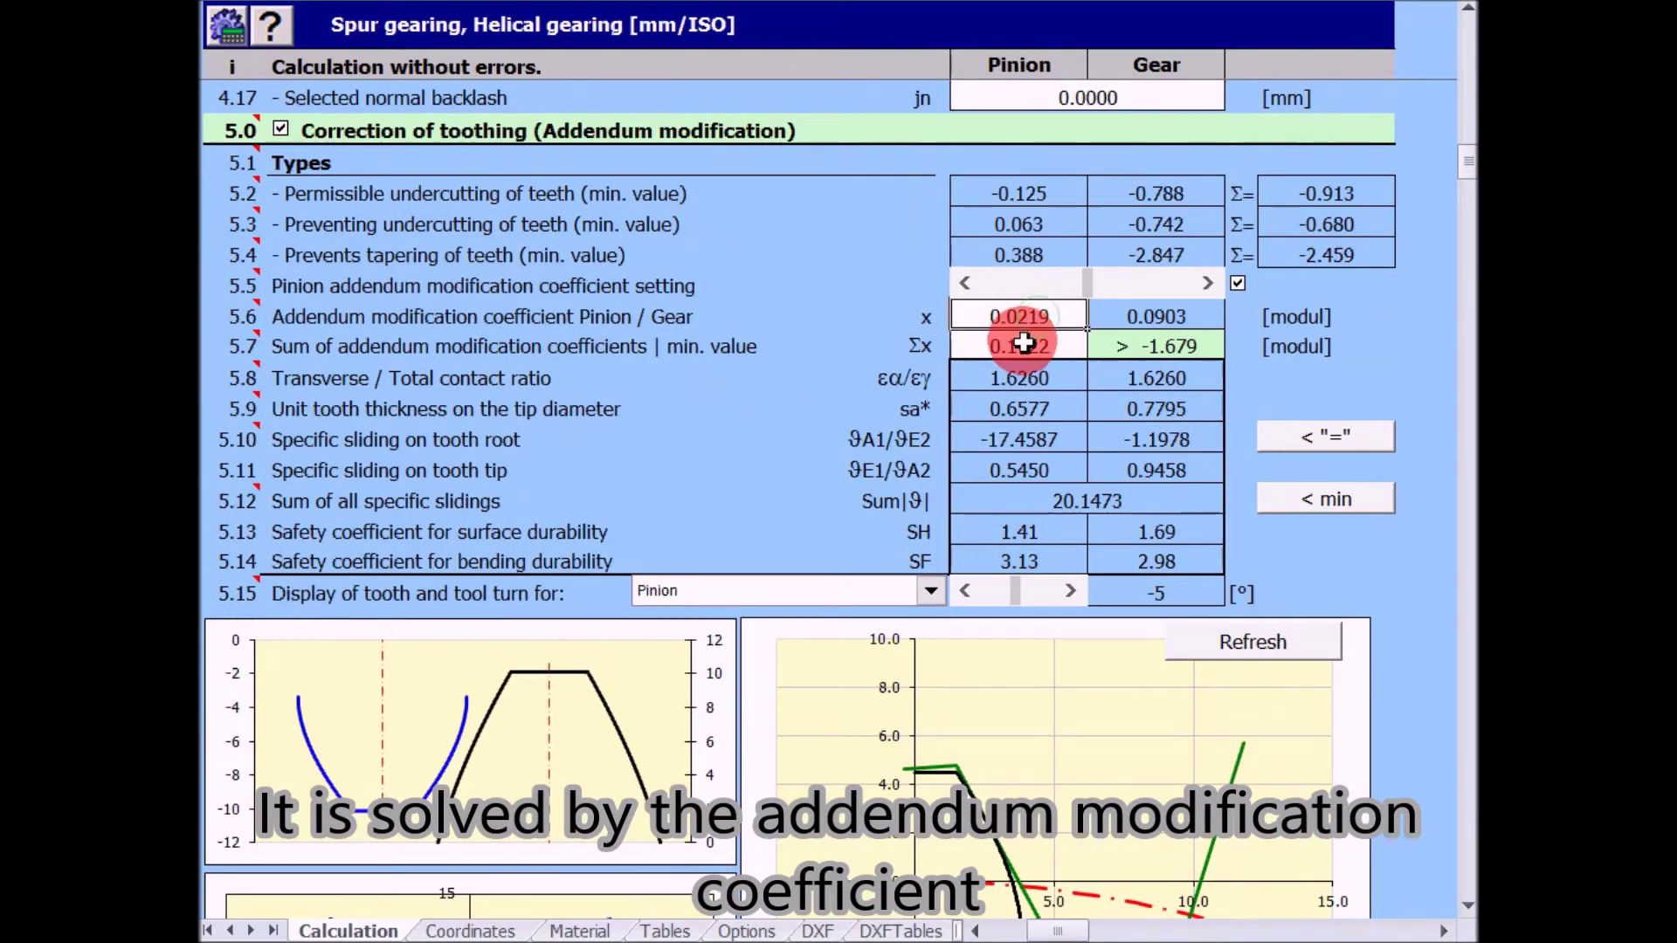
left_click(1021, 346)
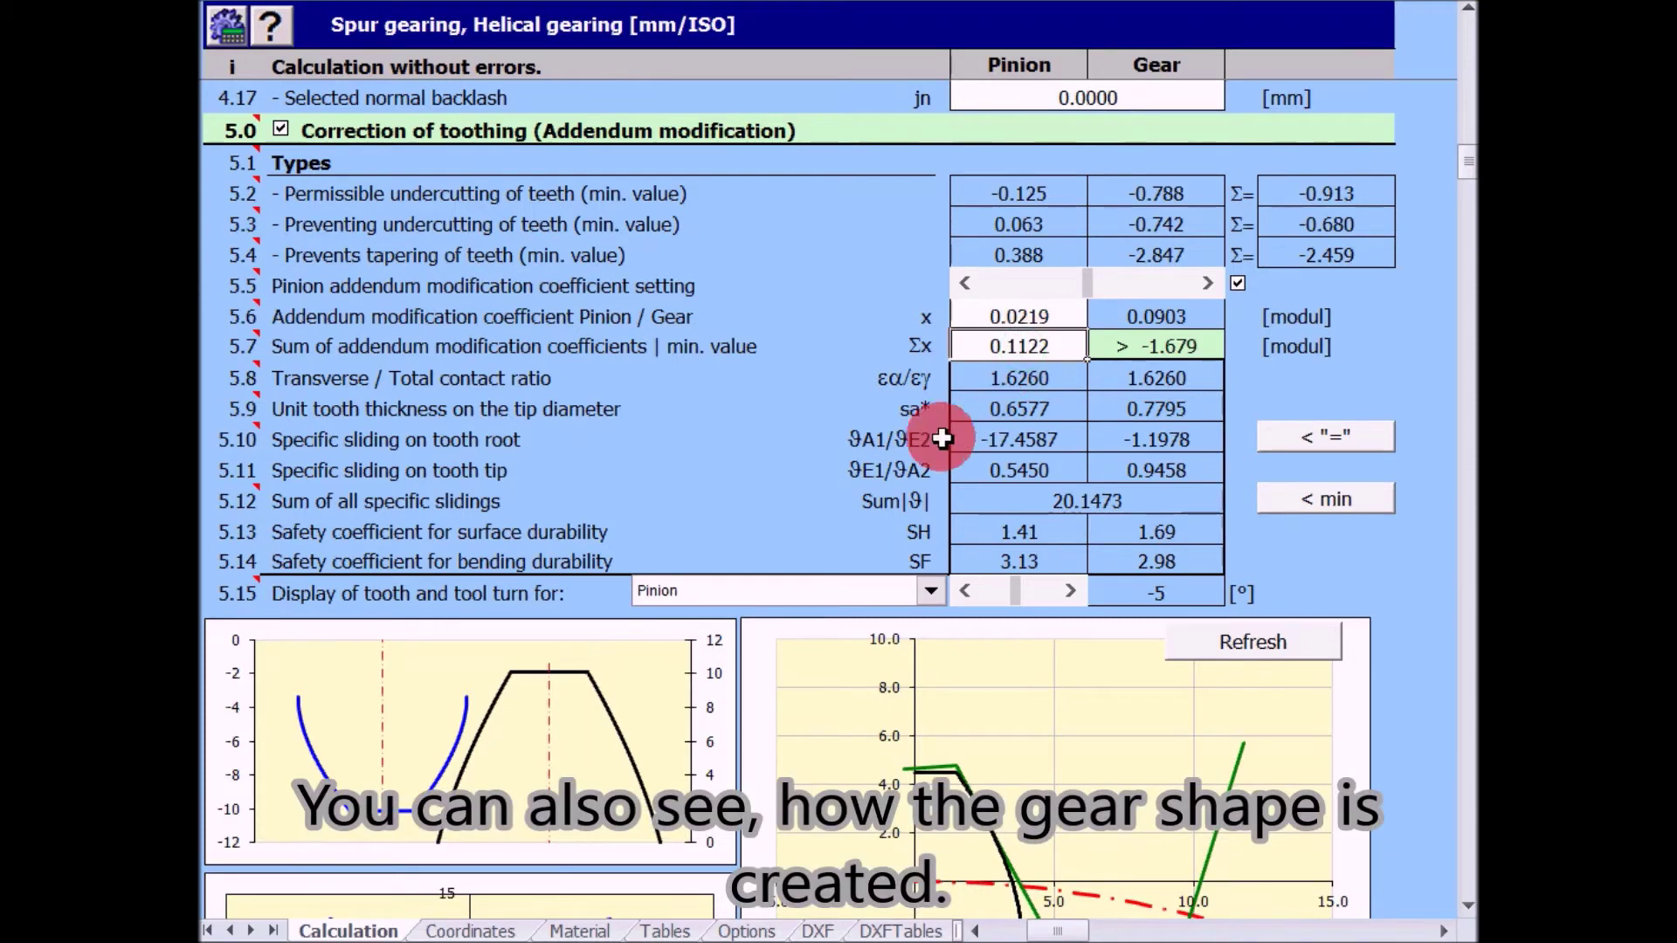
Step: Scroll through the tooth-and-tool generation charts with the display turned to 15°
scroll(1002, 611, "down", 1)
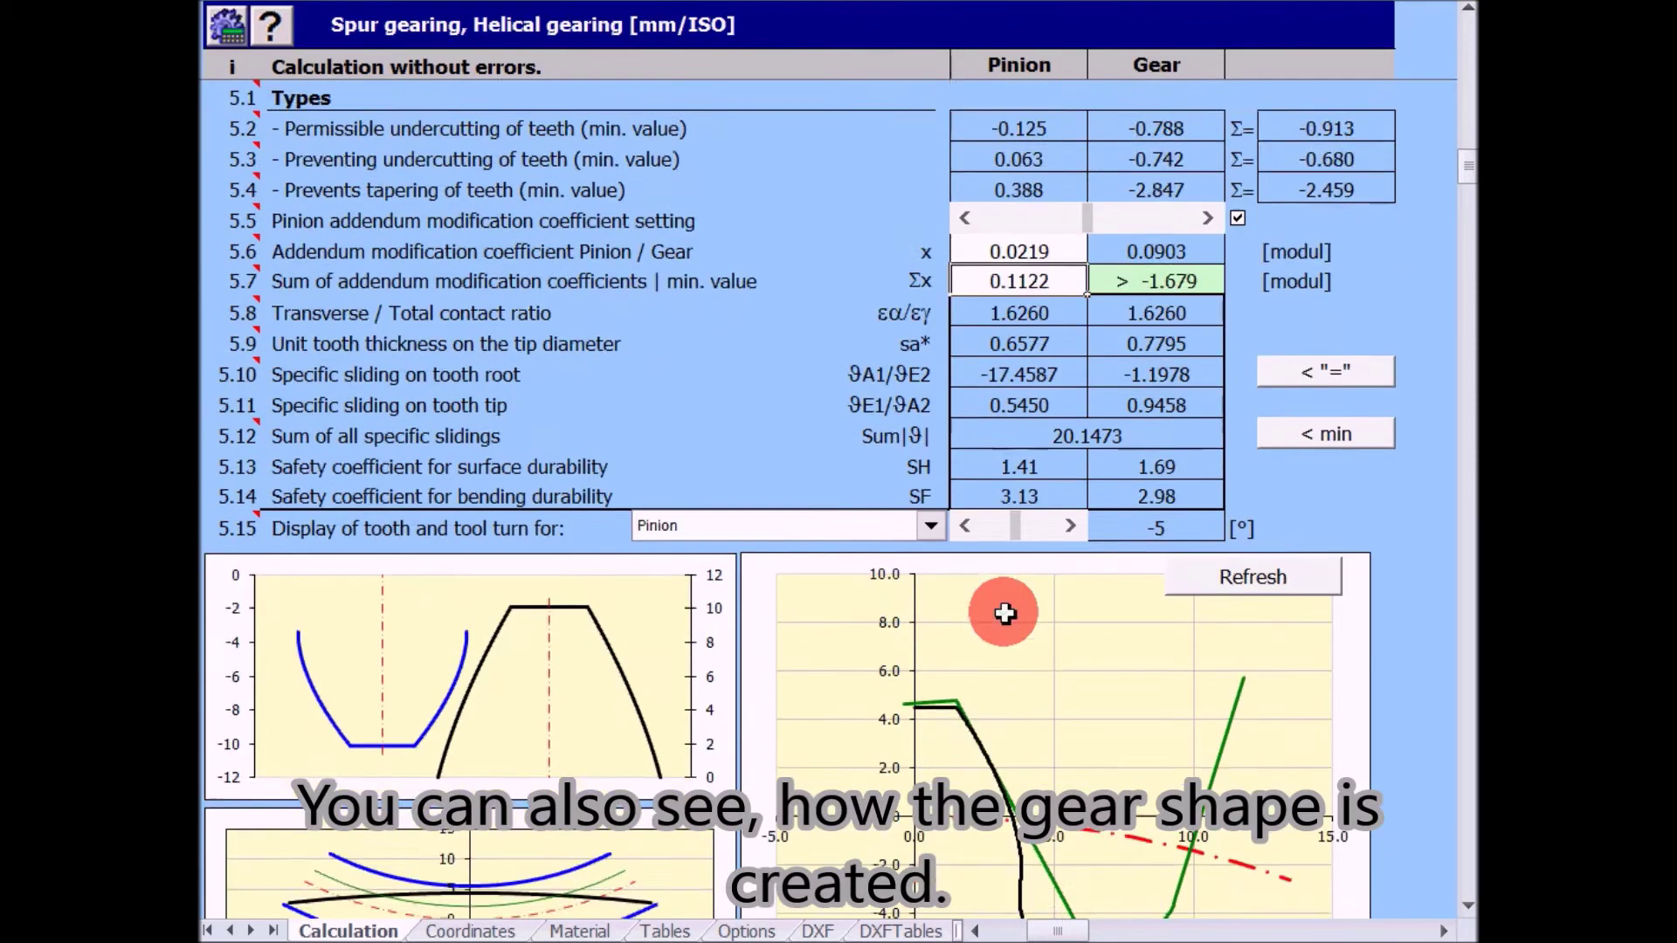
scroll(1002, 610, "down", 1)
scroll(1003, 609, "down", 1)
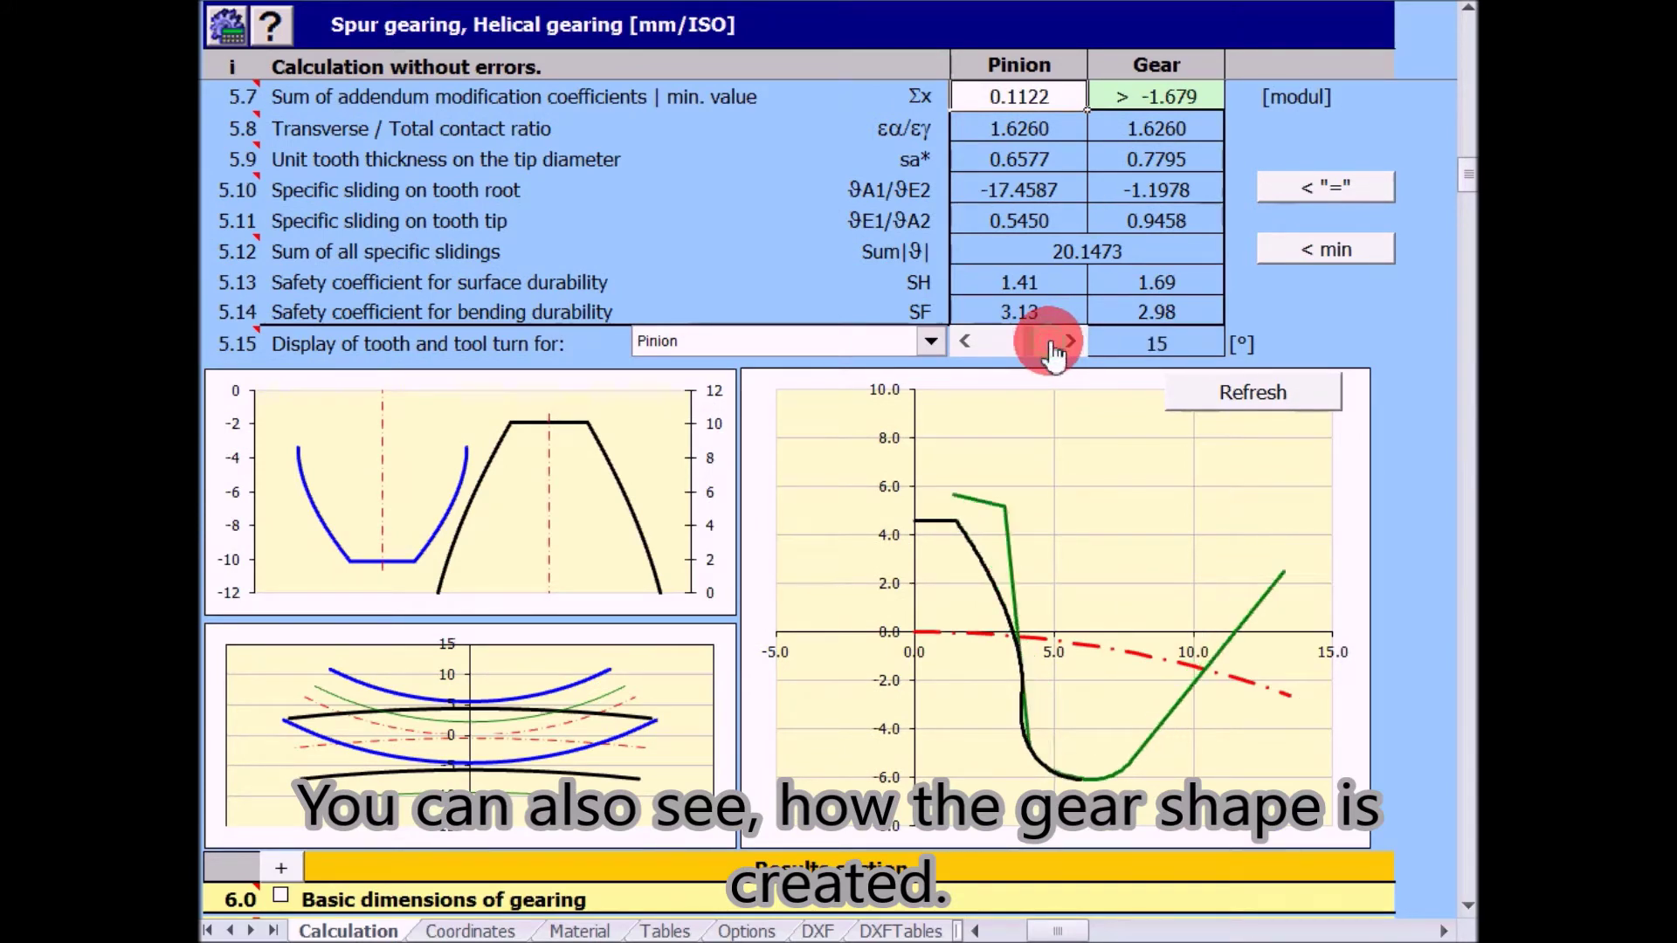
scroll(1051, 345, "down", 2)
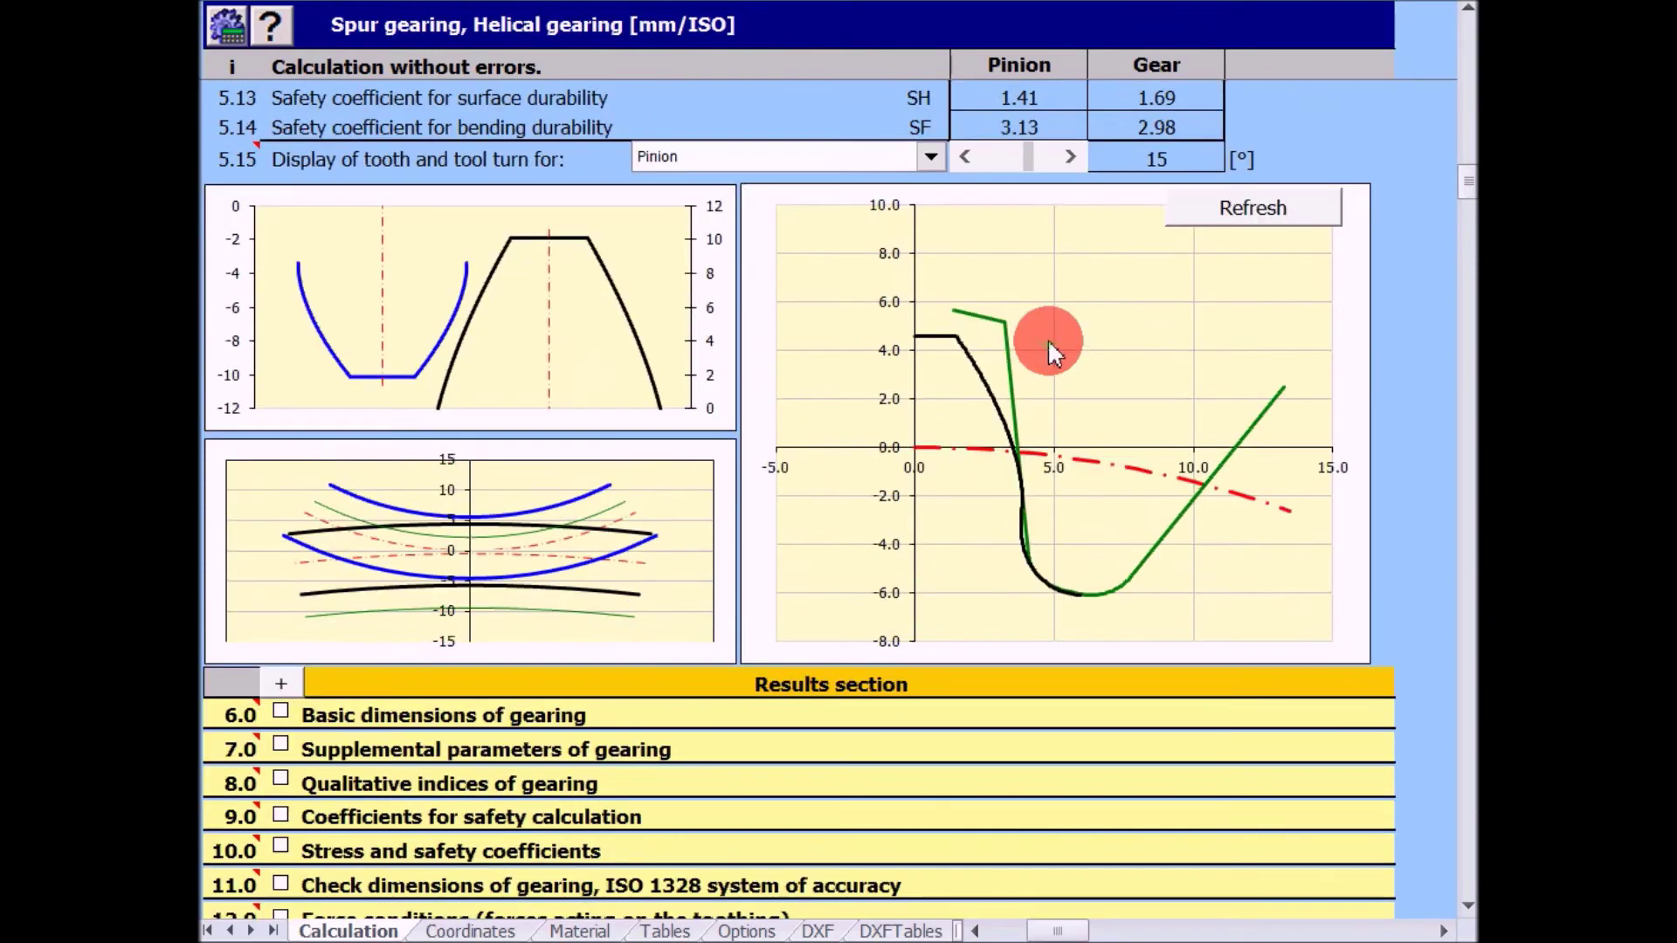
scroll(1051, 344, "down", 2)
scroll(1050, 345, "down", 2)
scroll(1050, 345, "down", 1)
scroll(1046, 339, "down", 1)
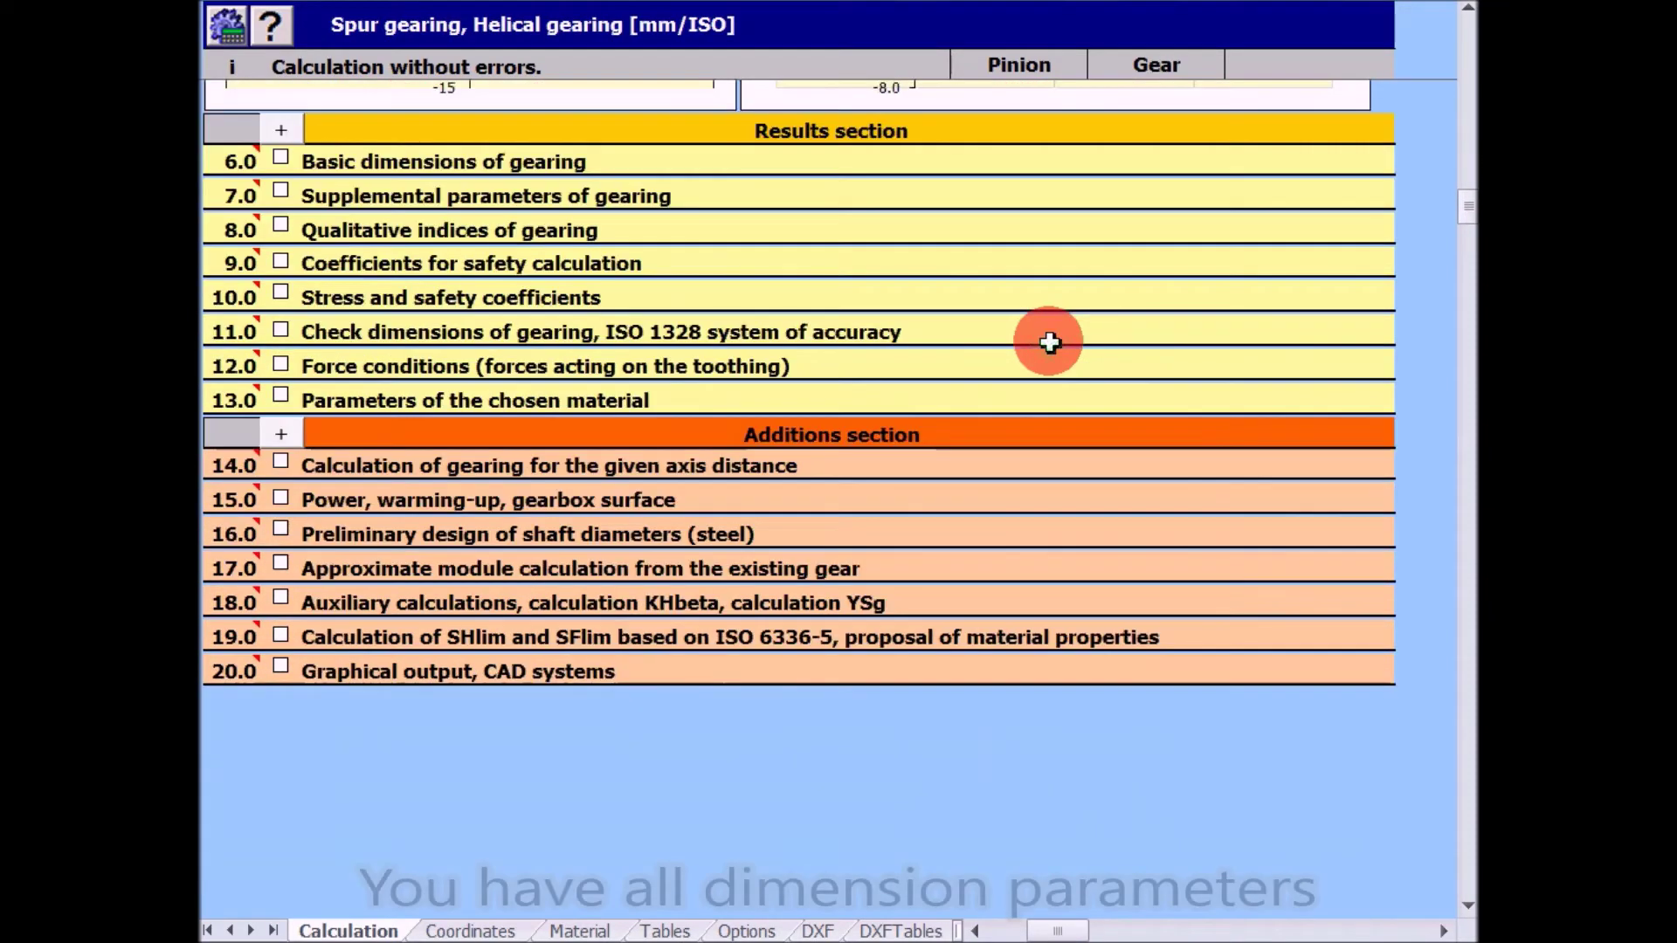
Step: Review basic gearing dimensions: reference diameters 72/297 mm, tip diameters 81.187/306.803 mm
left_click(281, 161)
scroll(744, 339, "down", 2)
scroll(744, 339, "down", 2)
scroll(743, 337, "down", 1)
scroll(744, 336, "down", 2)
scroll(744, 336, "down", 2)
scroll(744, 337, "down", 1)
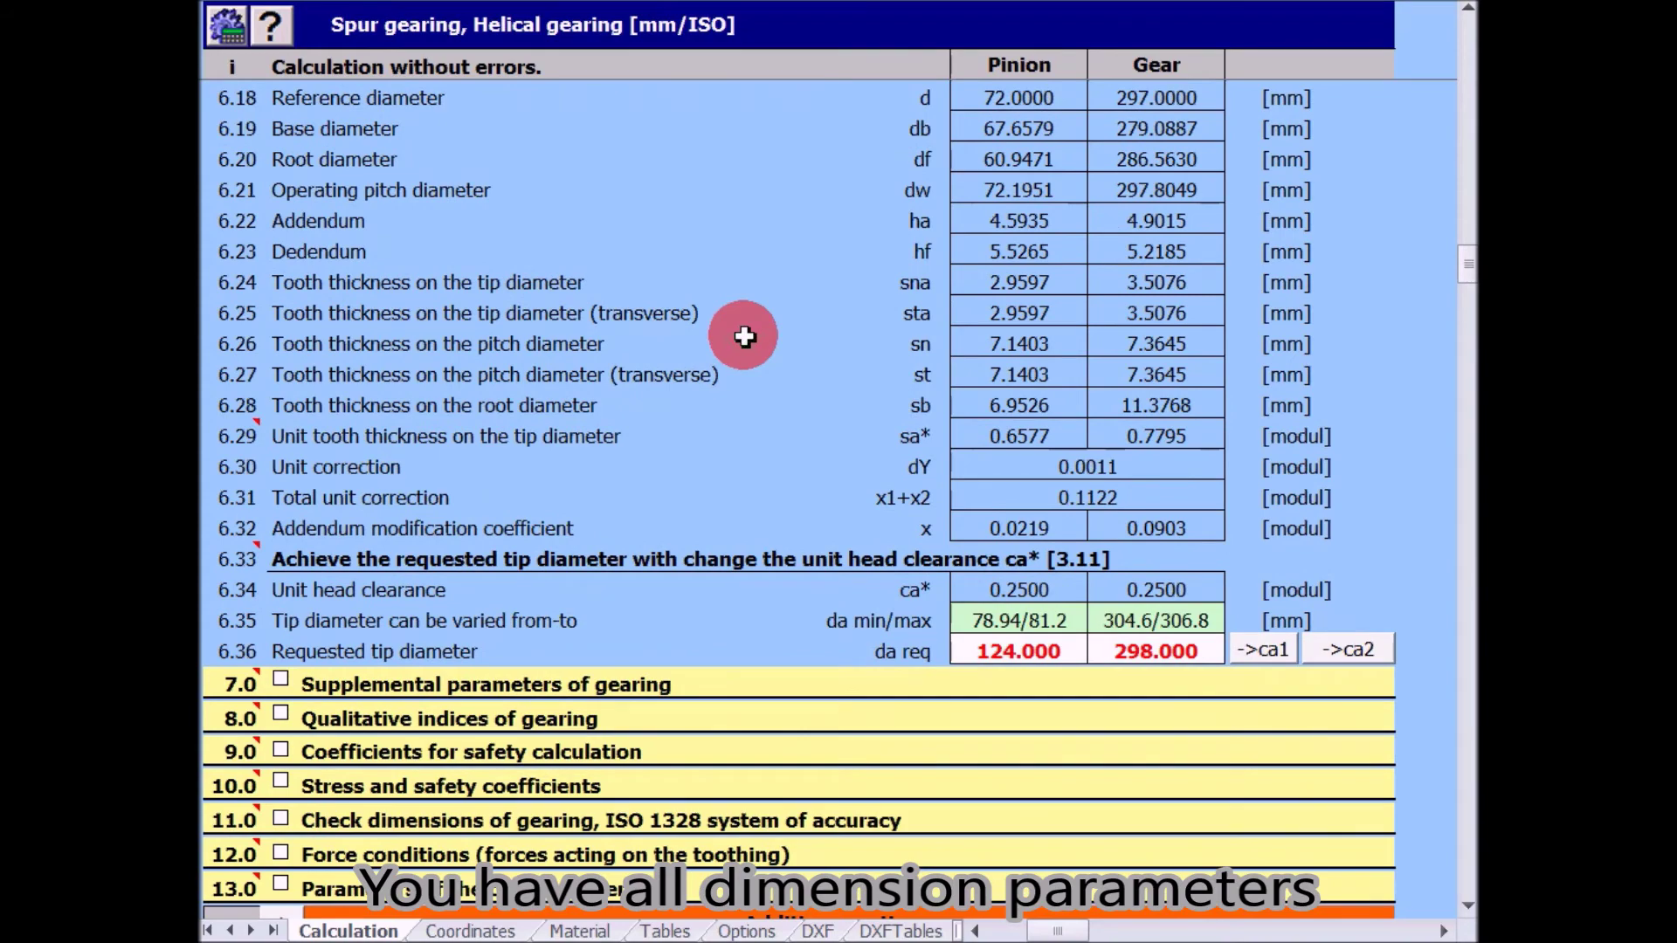
scroll(744, 336, "down", 1)
scroll(744, 336, "down", 1)
scroll(744, 336, "down", 1)
scroll(744, 336, "down", 1)
scroll(744, 336, "down", 1)
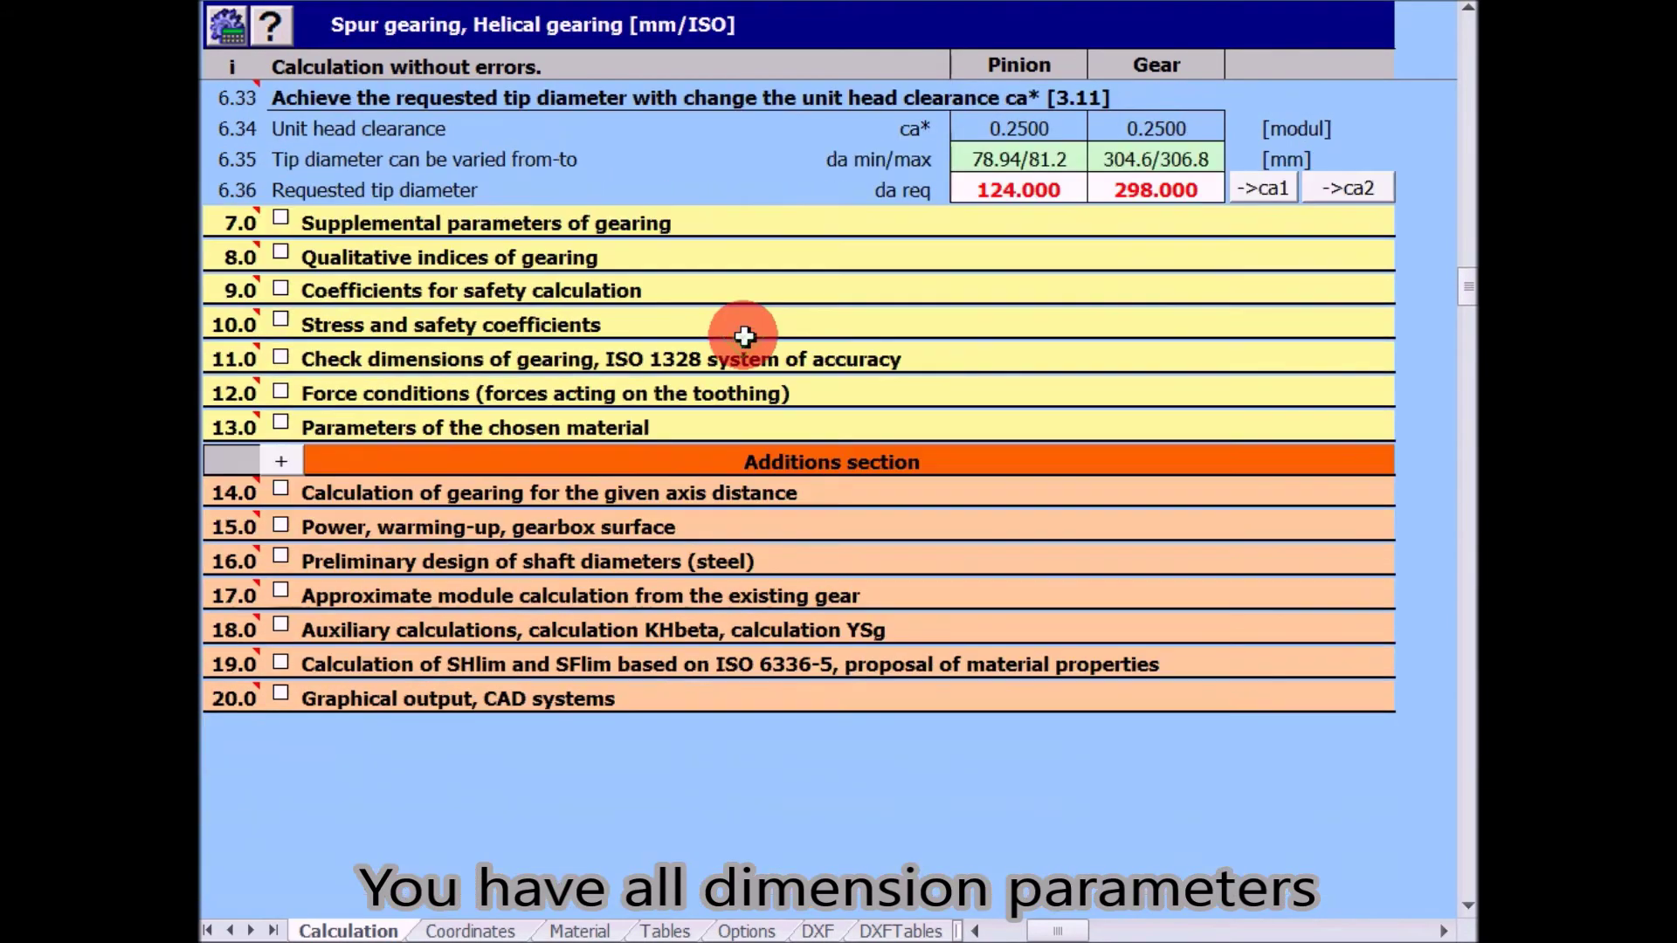
scroll(744, 336, "down", 1)
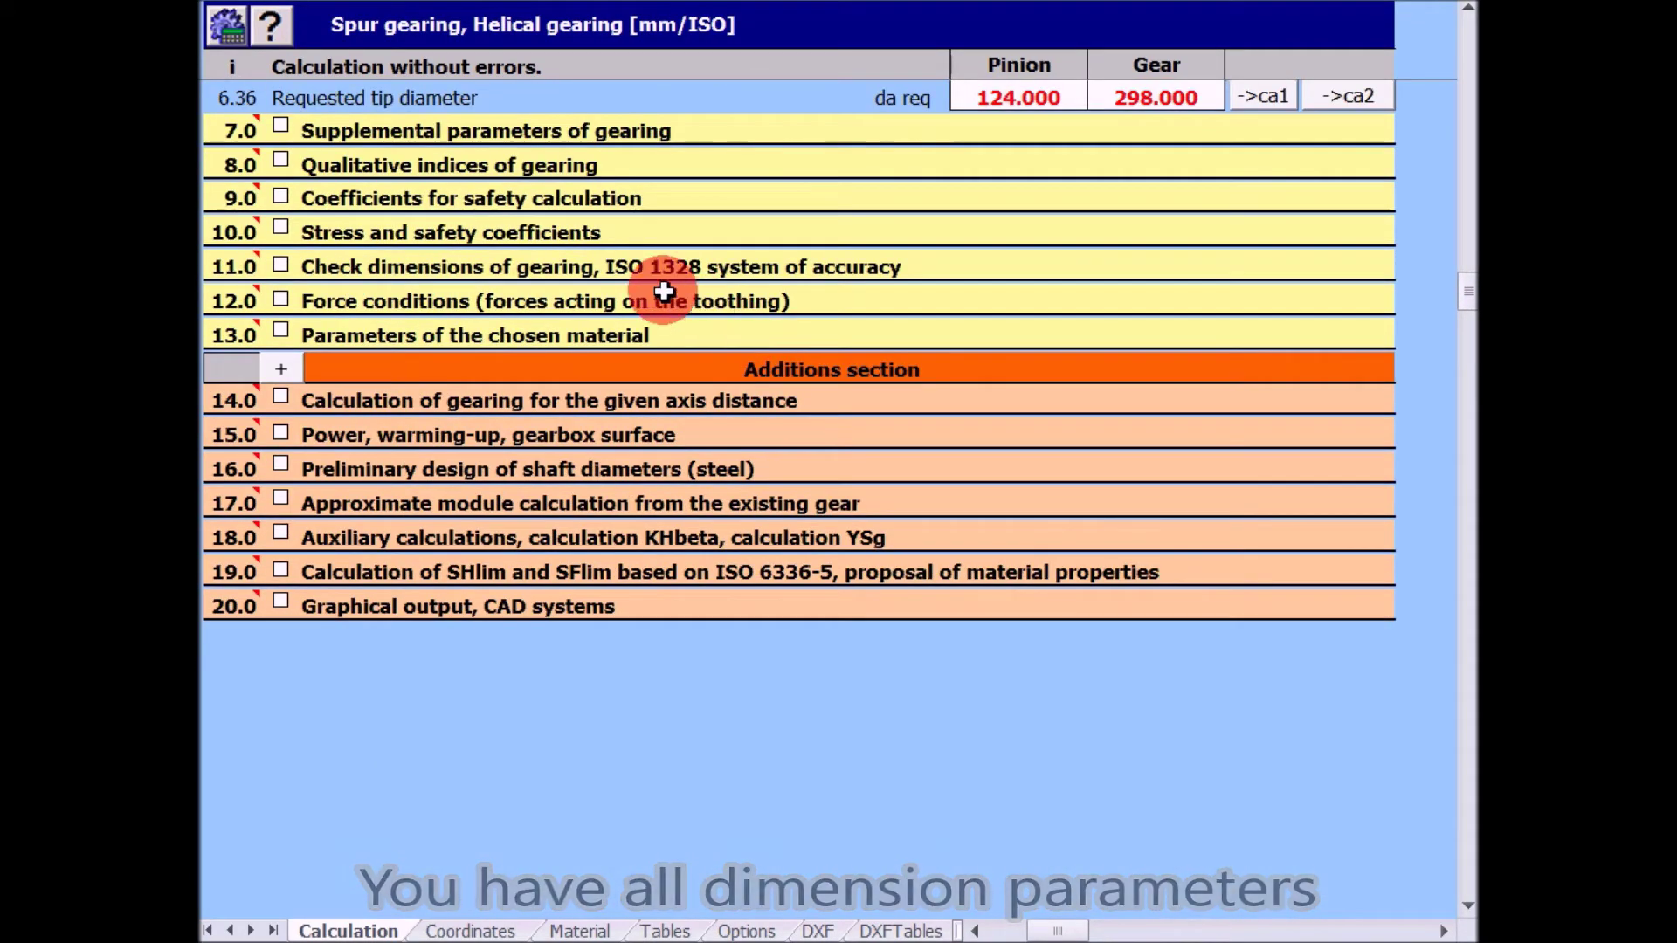
Step: Expand and scroll through the 9.0 safety-calculation coefficients, then open section 10.0
left_click(280, 198)
scroll(756, 365, "down", 1)
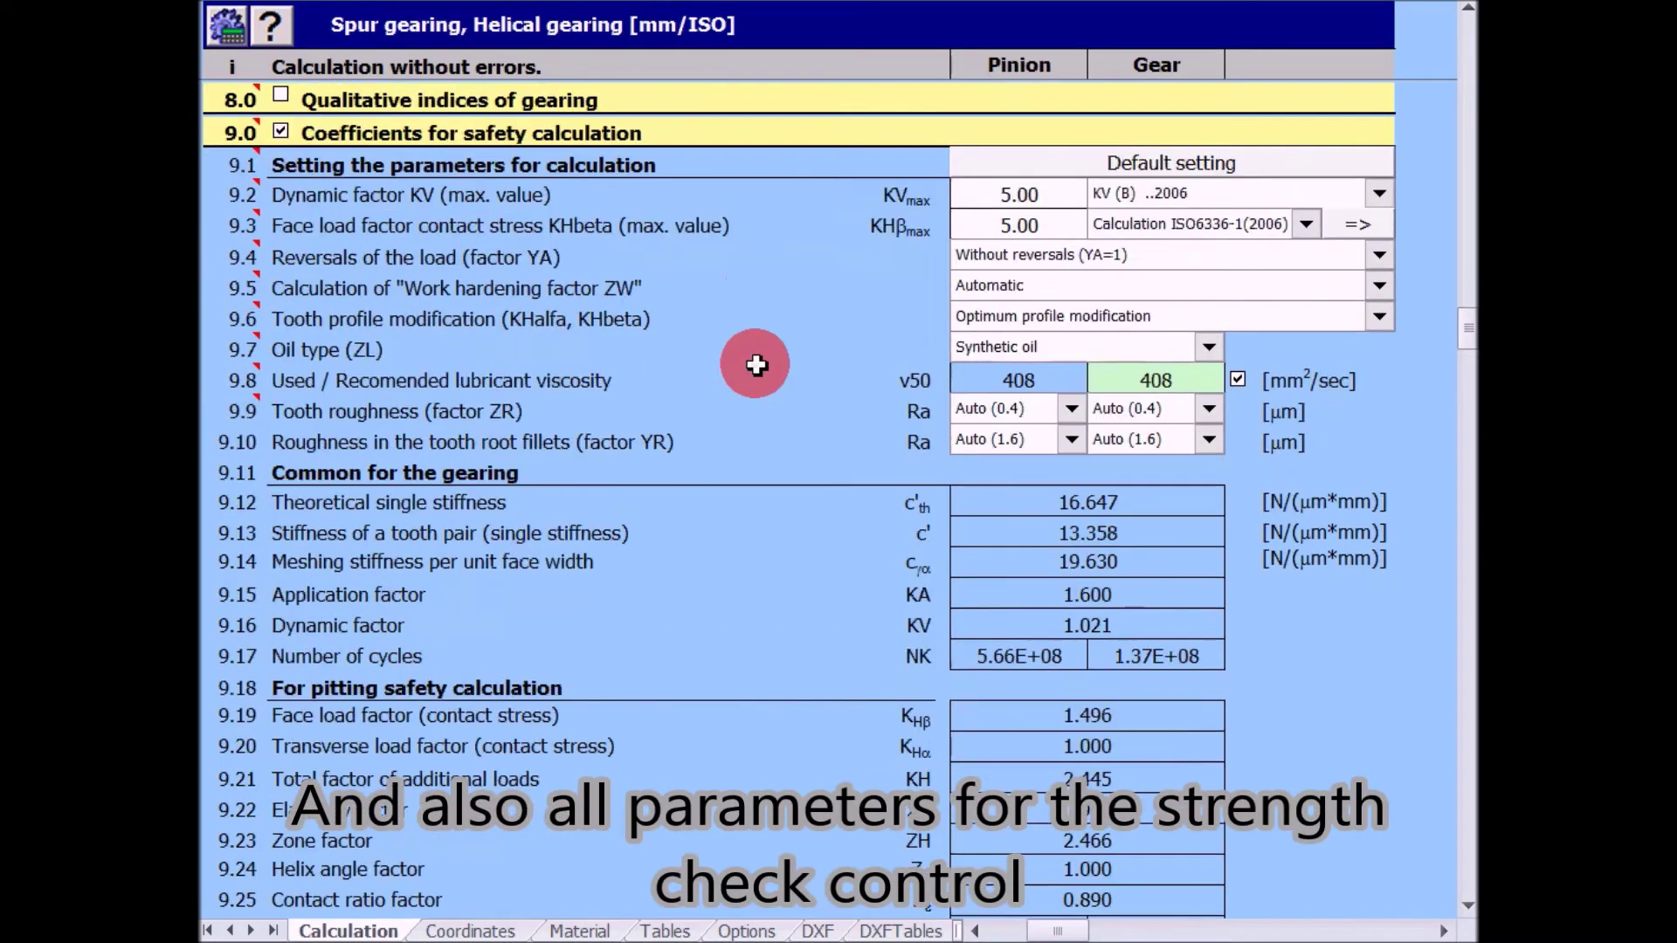
scroll(756, 365, "down", 1)
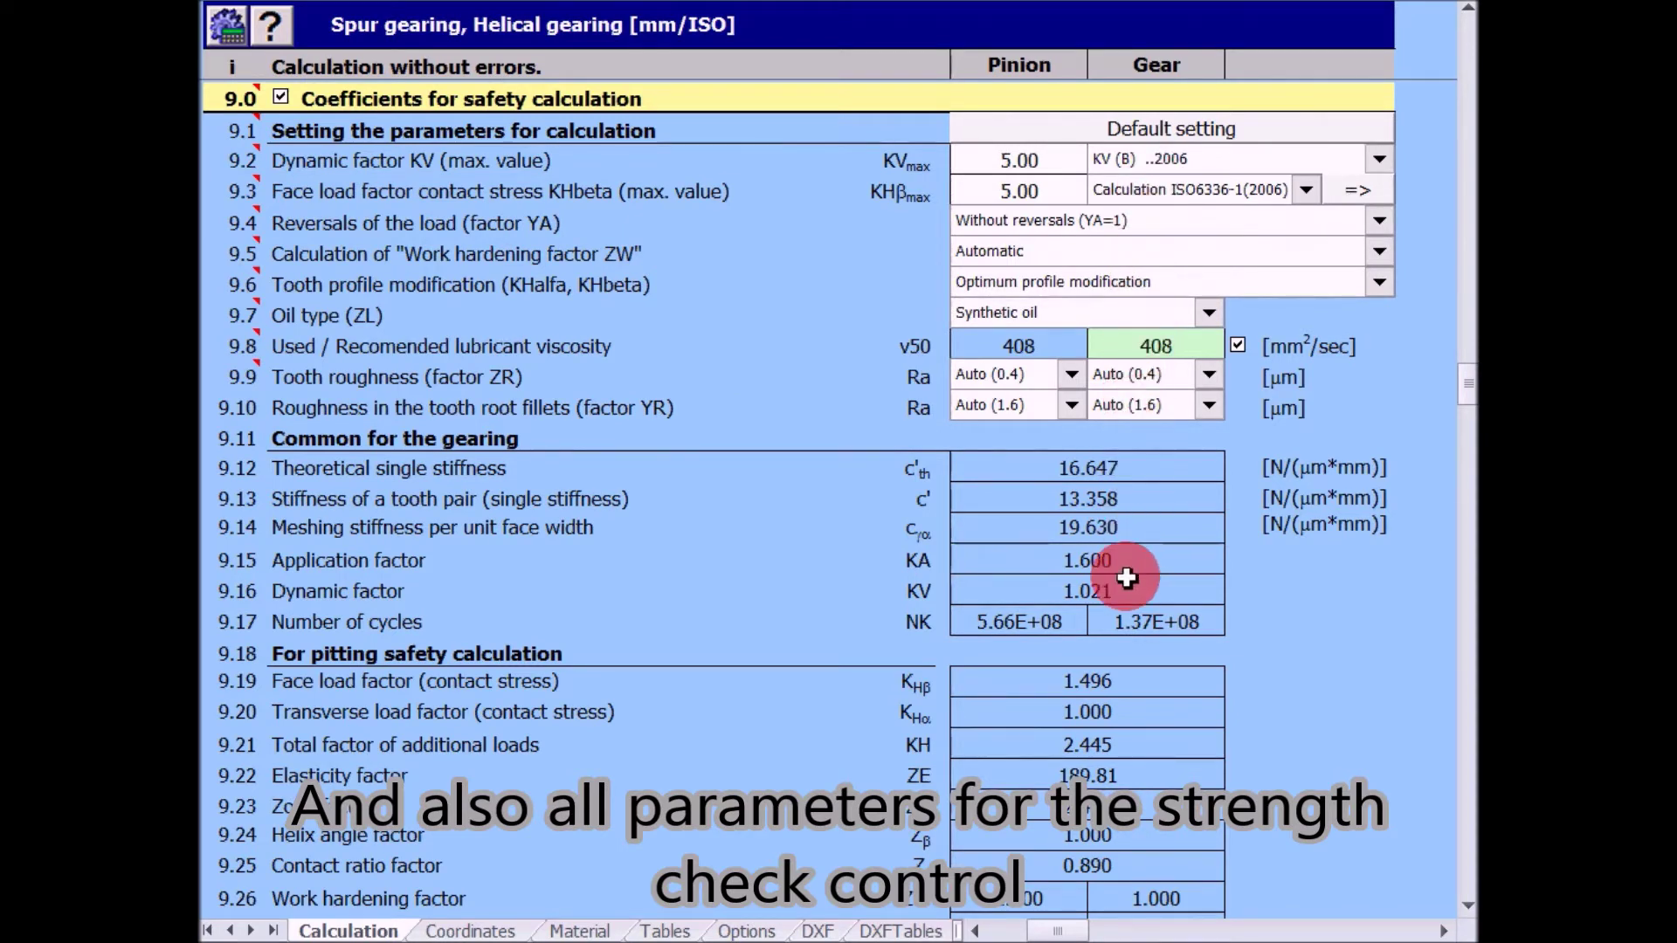
scroll(1109, 732, "down", 1)
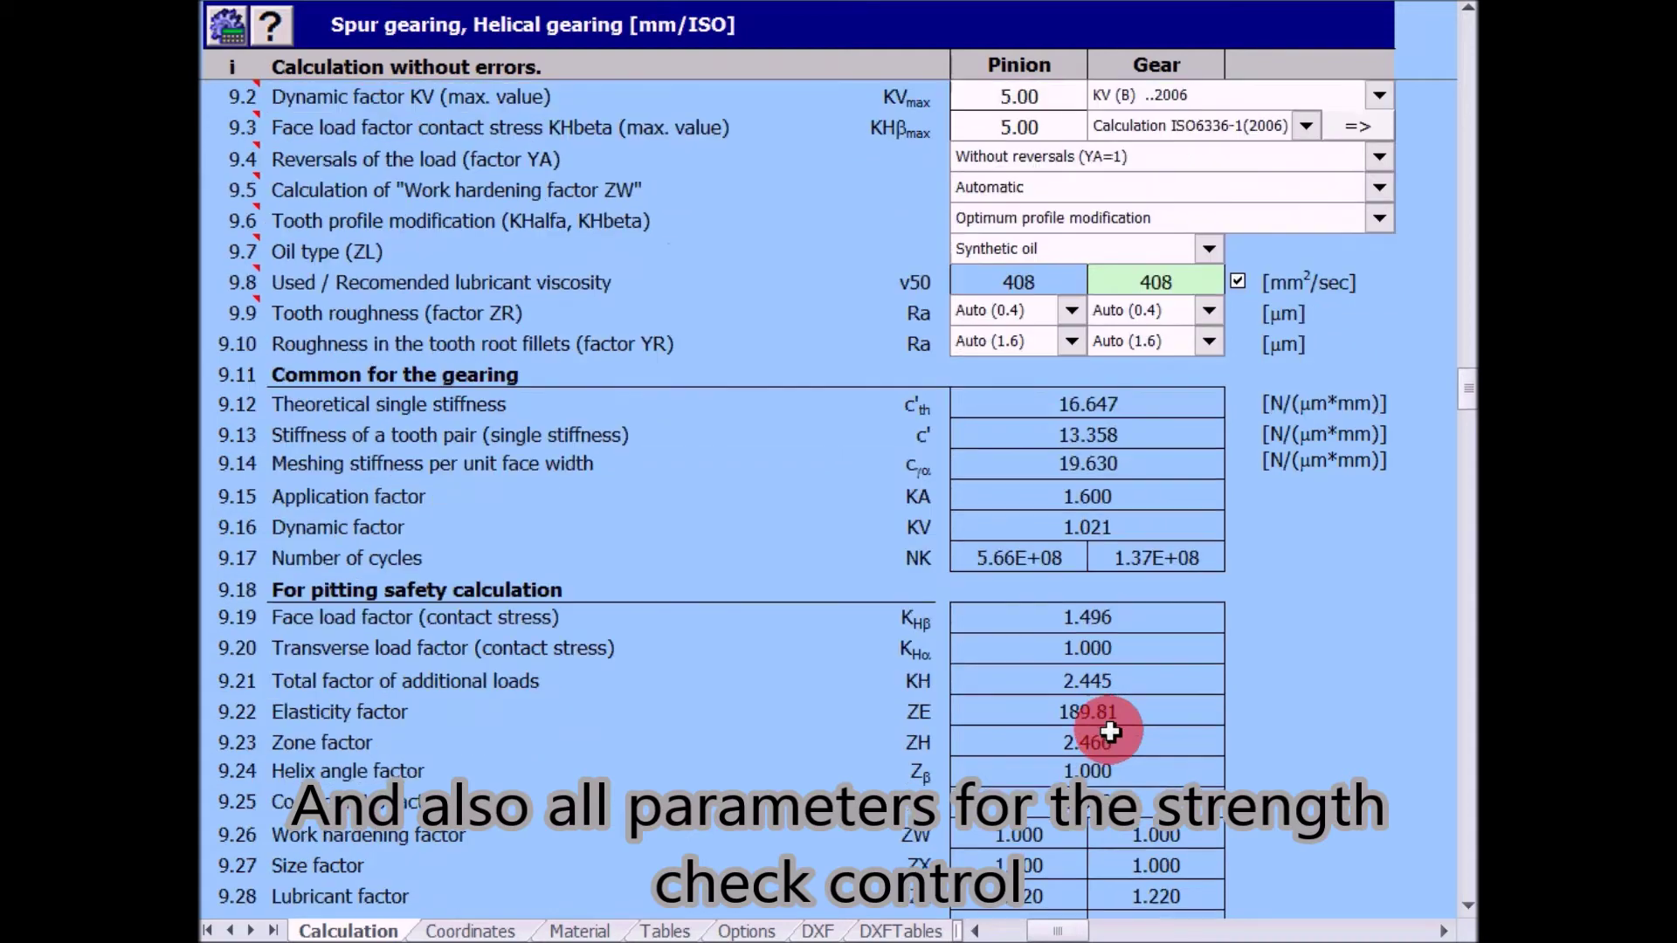
scroll(1110, 731, "down", 2)
scroll(1110, 732, "down", 1)
scroll(1110, 732, "down", 2)
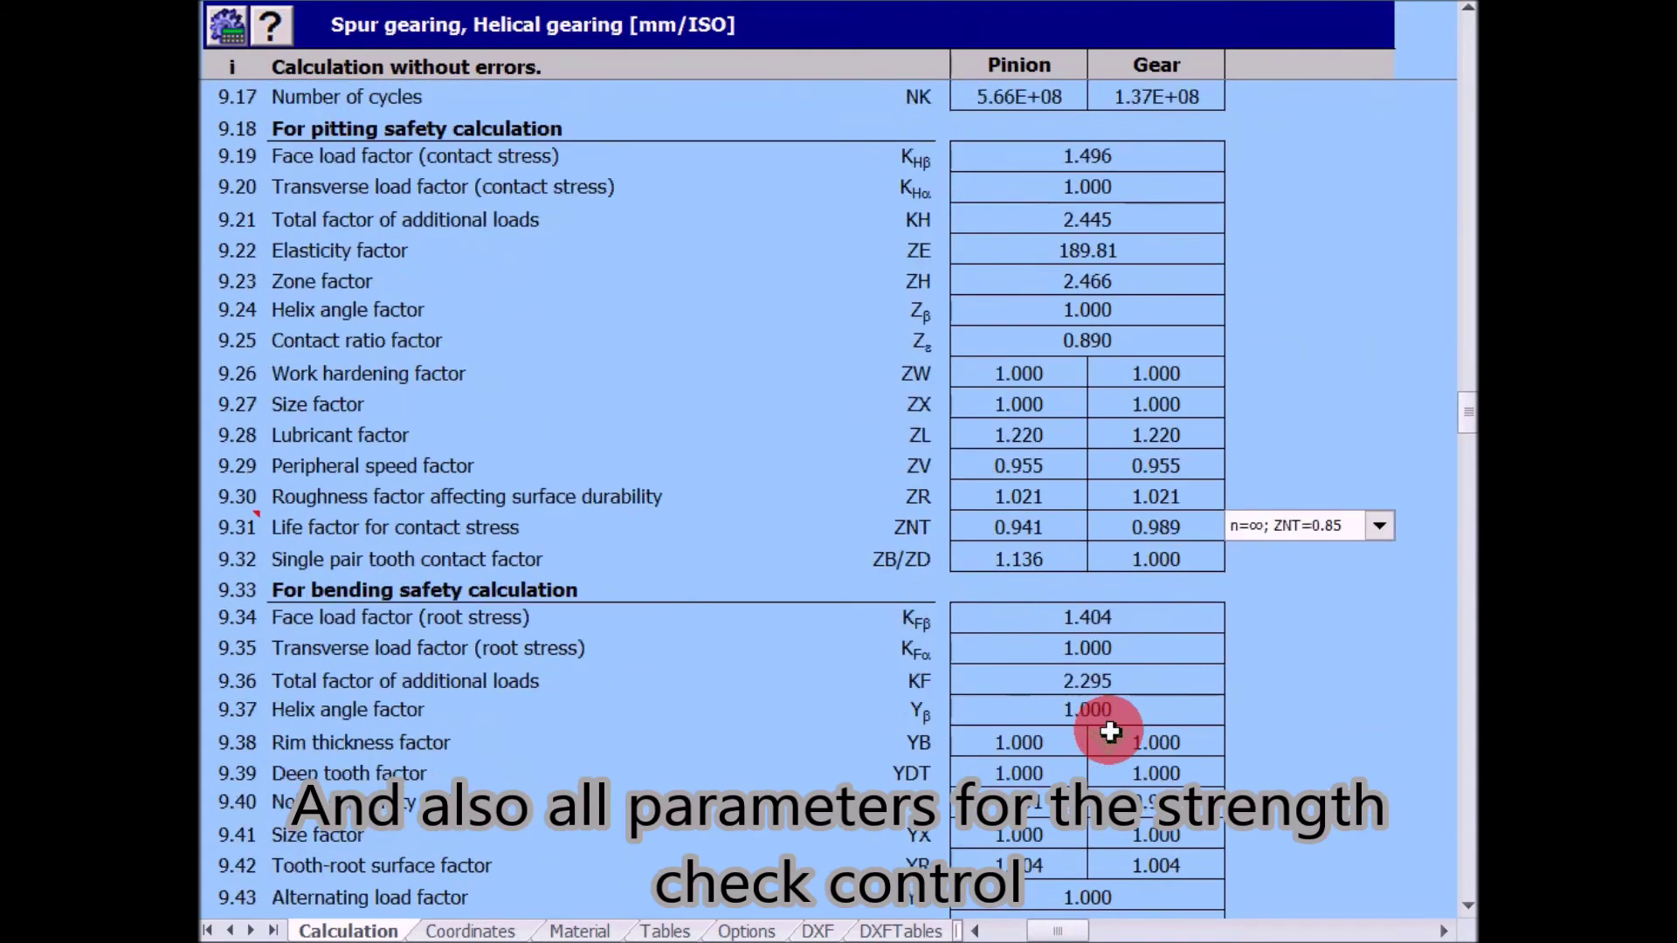
scroll(1110, 731, "down", 2)
scroll(1110, 732, "down", 1)
scroll(1110, 732, "down", 1)
scroll(1110, 731, "down", 1)
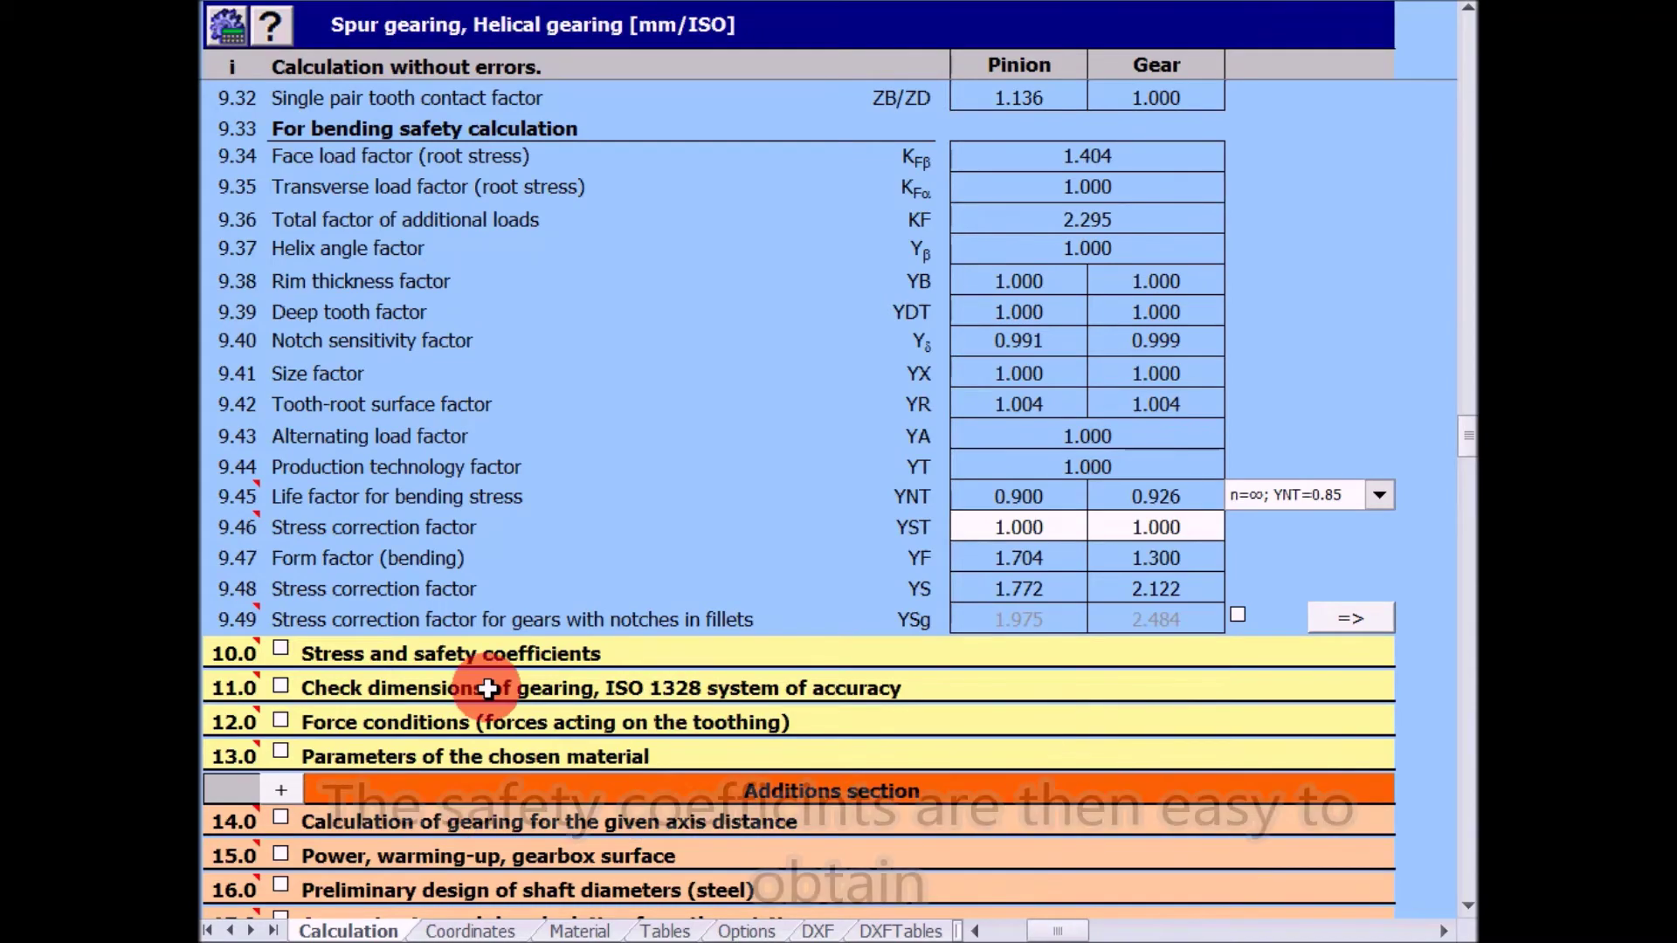
left_click(281, 654)
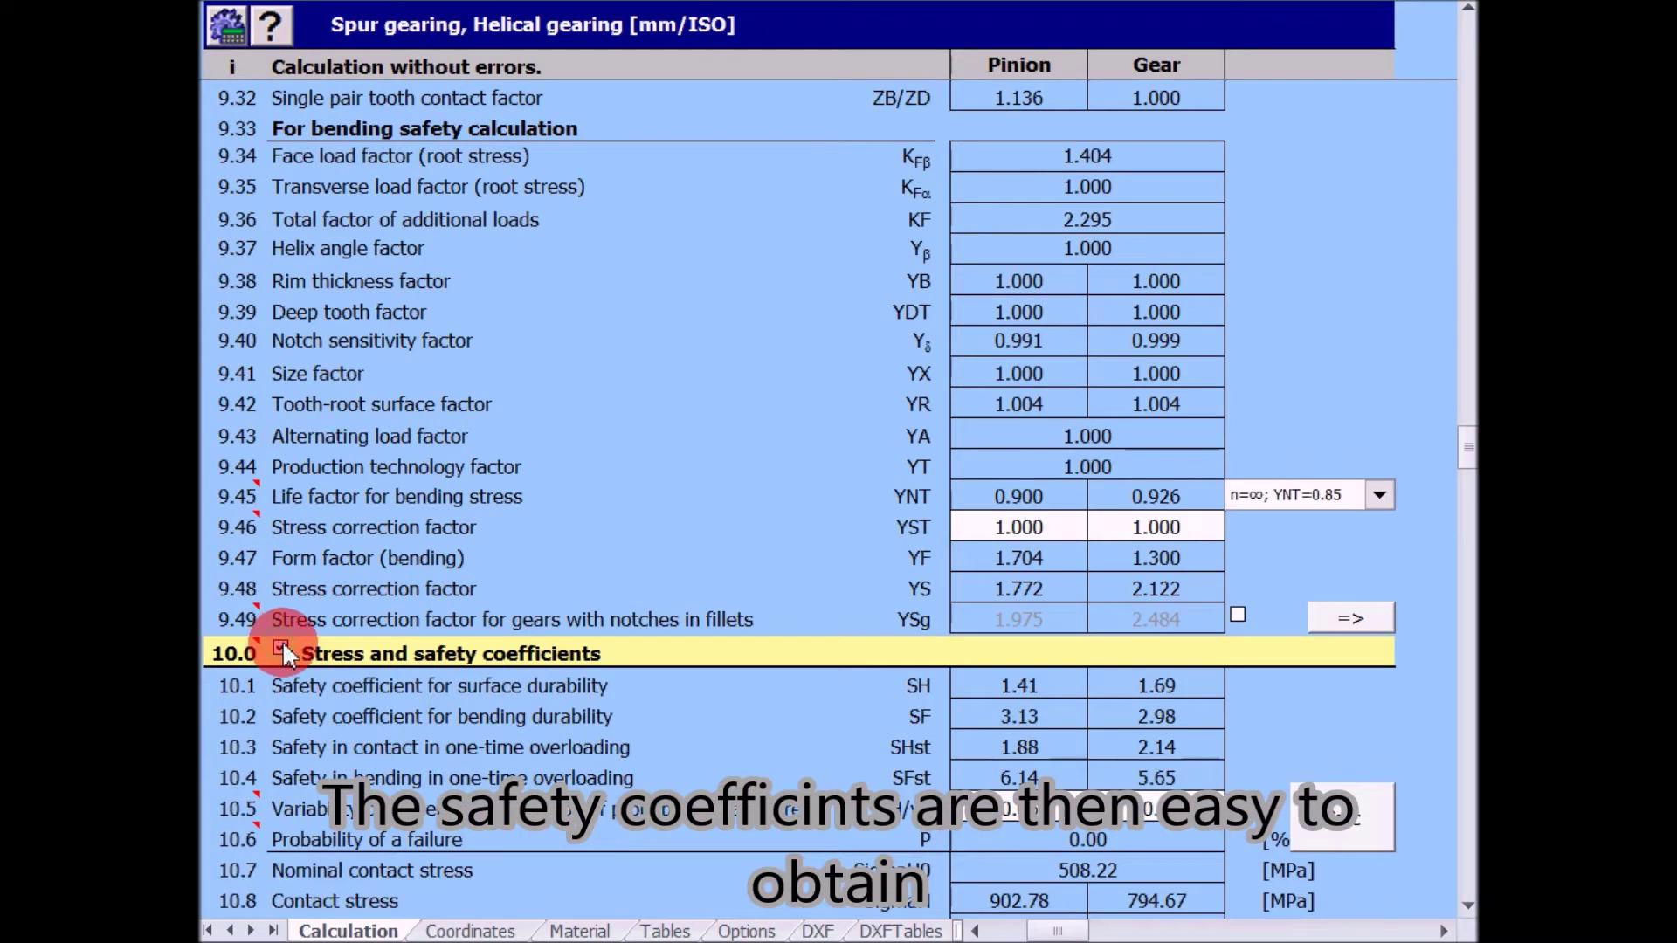
Step: Review contact stresses 902.78/794.67 MPa and inspect pinion and gear safety factors SH and SF (3.13/2.98)
scroll(881, 592, "down", 1)
scroll(880, 592, "down", 1)
scroll(879, 587, "down", 2)
scroll(880, 584, "down", 1)
scroll(883, 588, "down", 1)
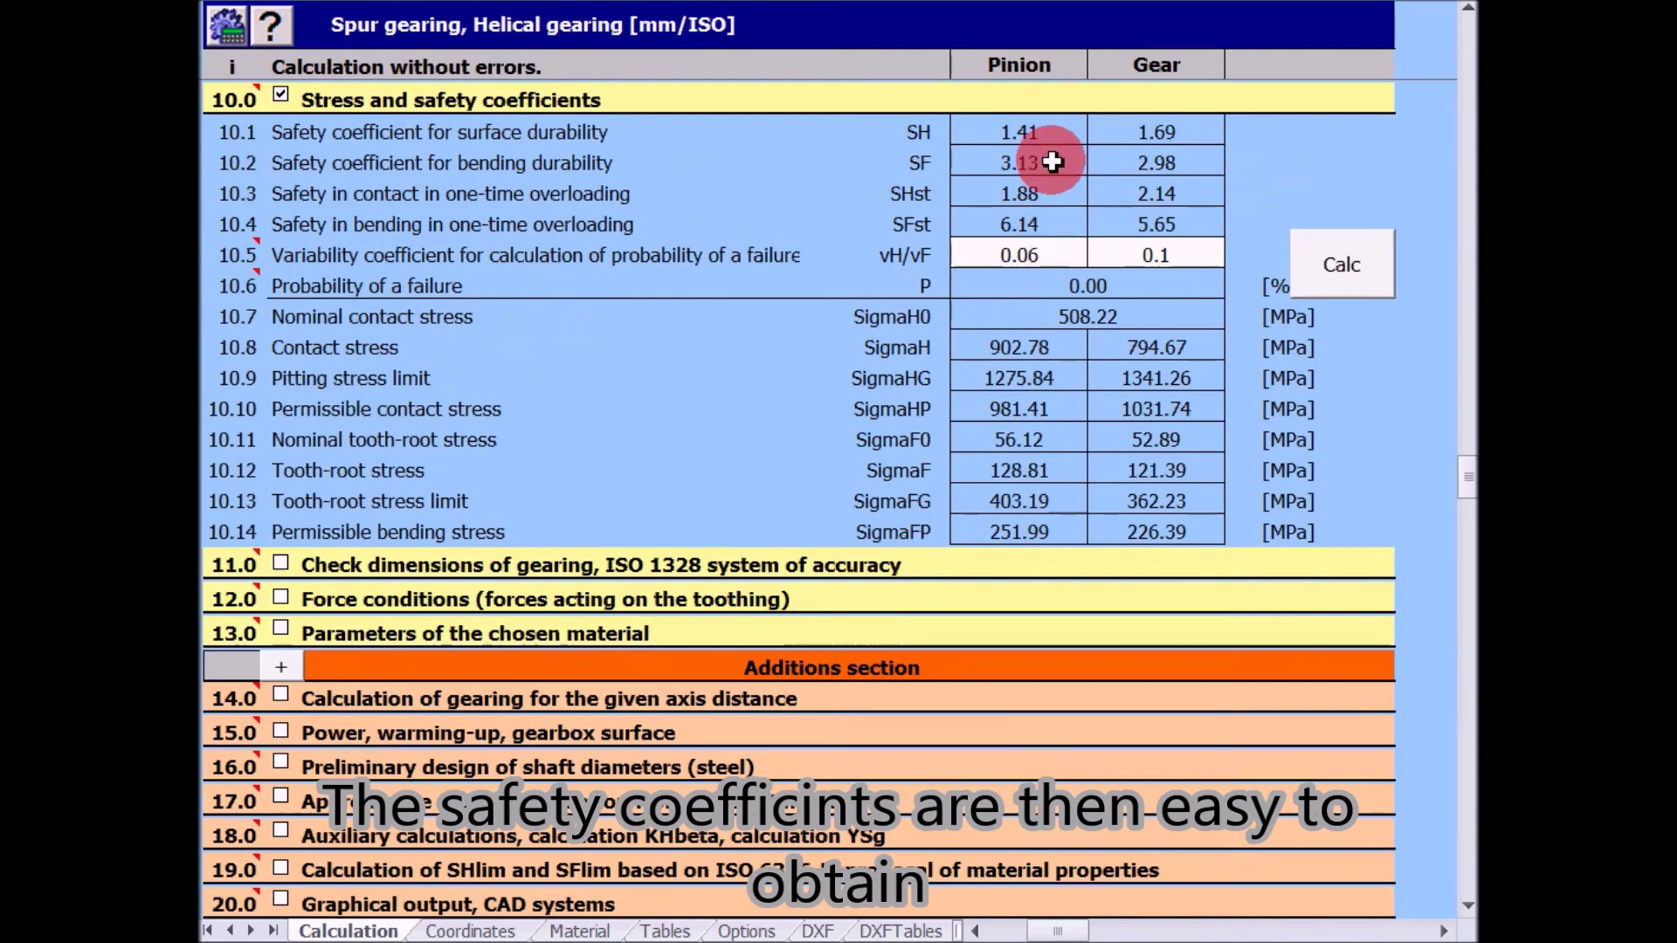
left_click(1019, 132)
left_click(1171, 134)
left_click(1019, 166)
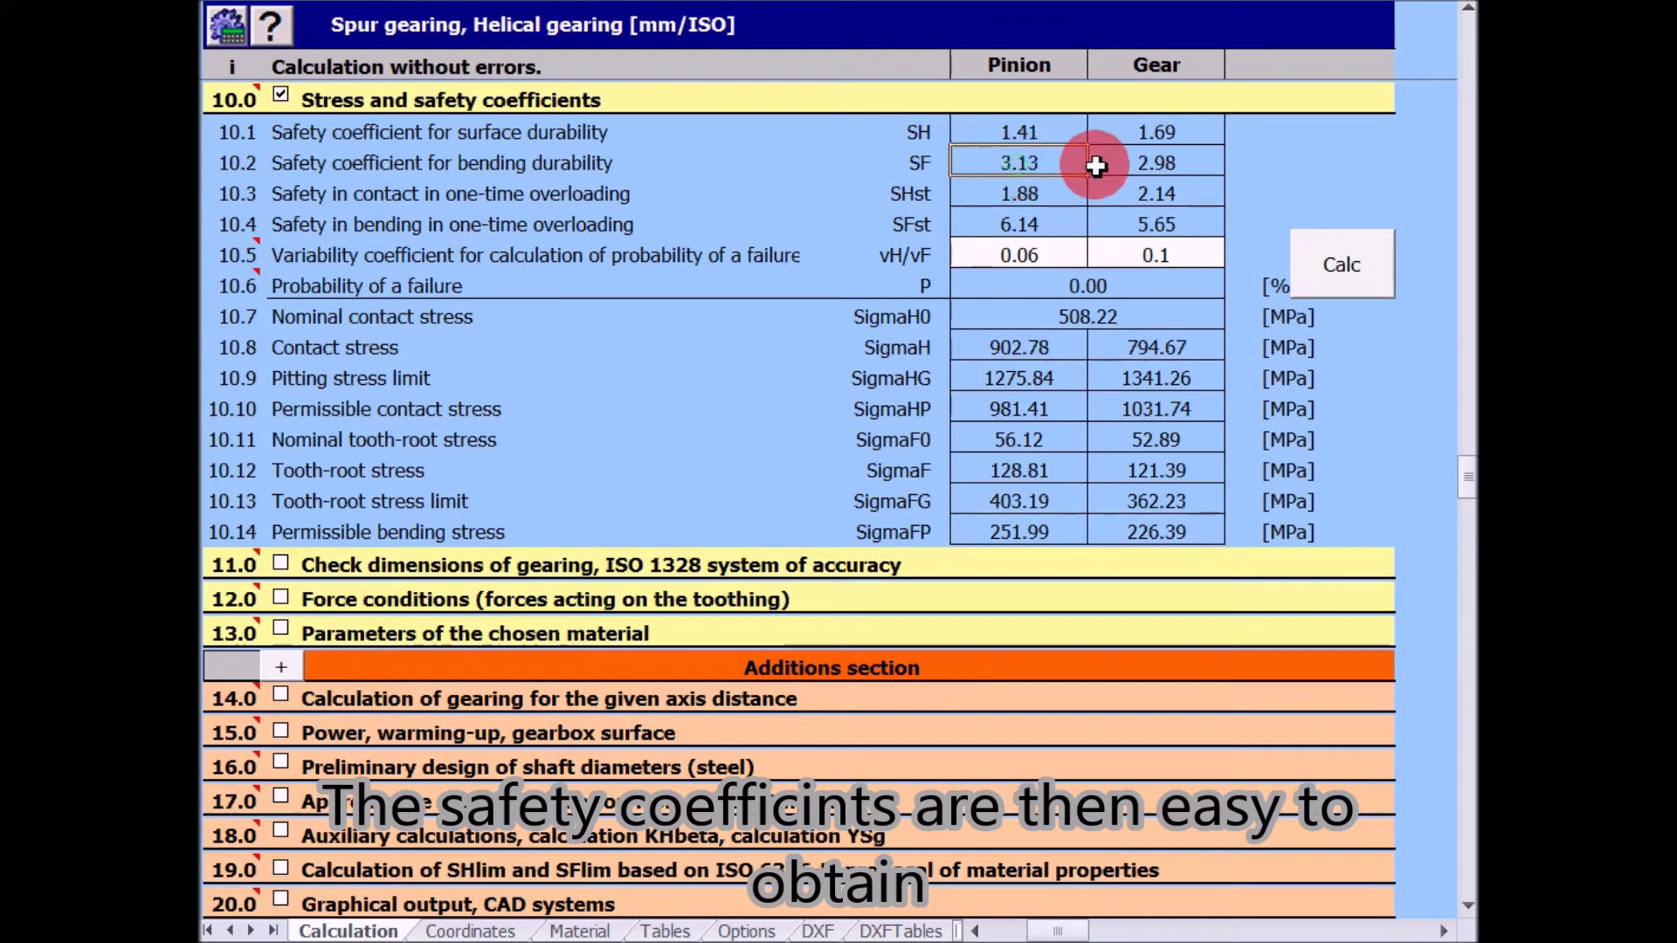
left_click(1148, 166)
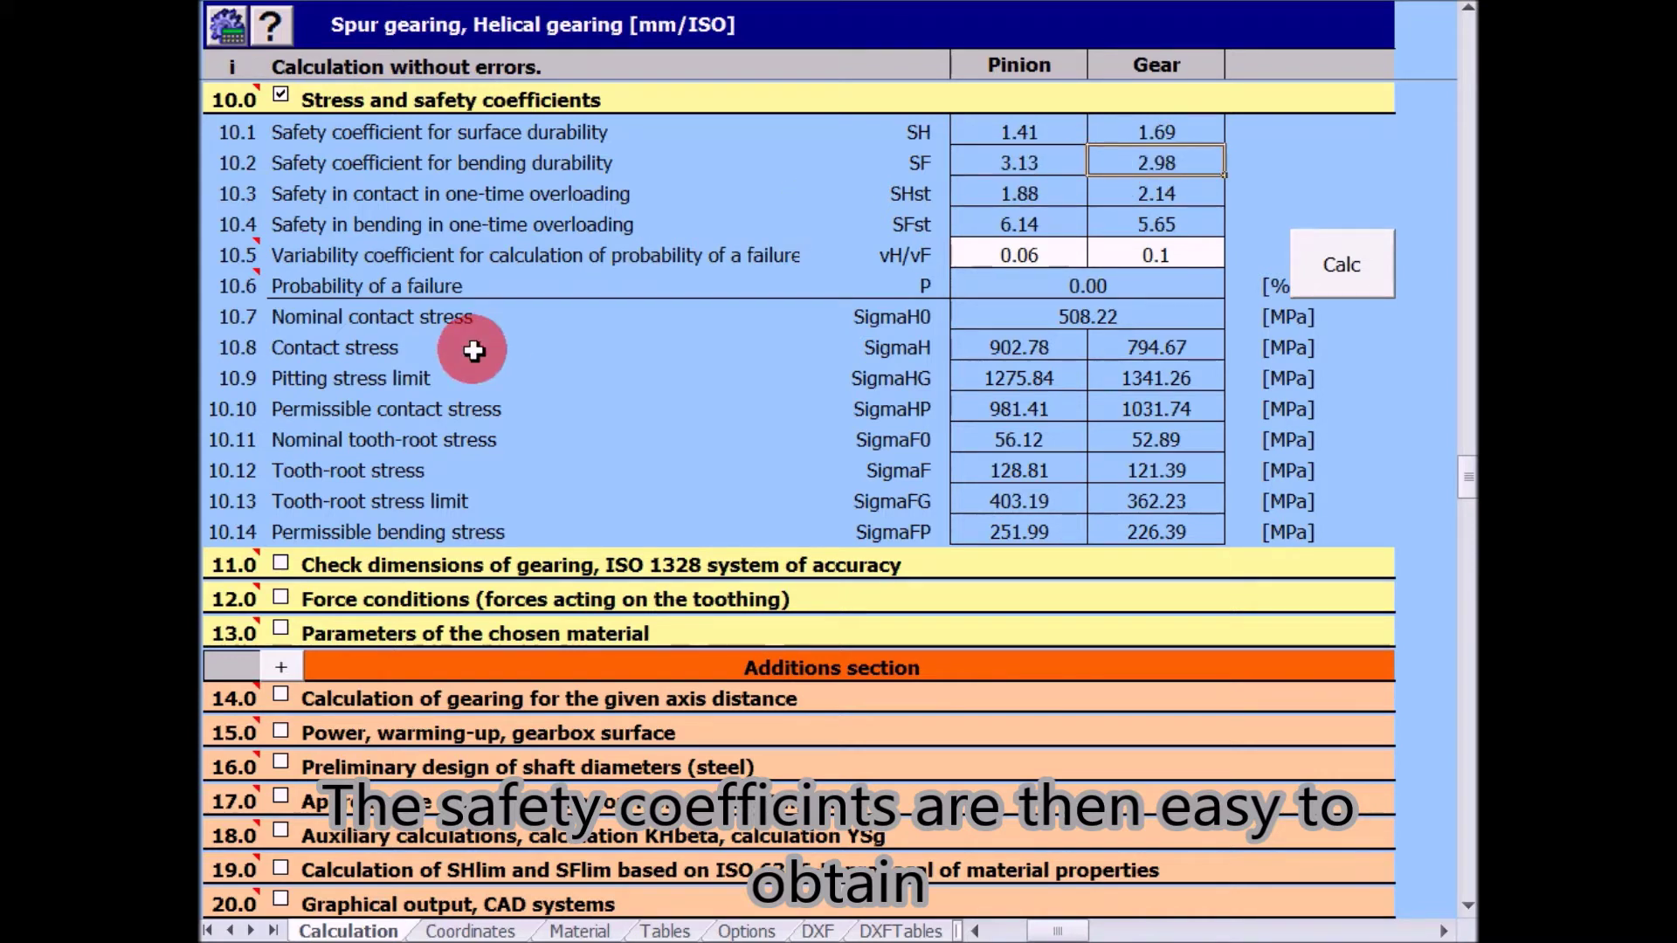
Step: Turn on 11.0 Check dimensions of gearing and review ISO 1328 tolerances, e.g. run-out 22.0/38.0 µm
left_click(279, 564)
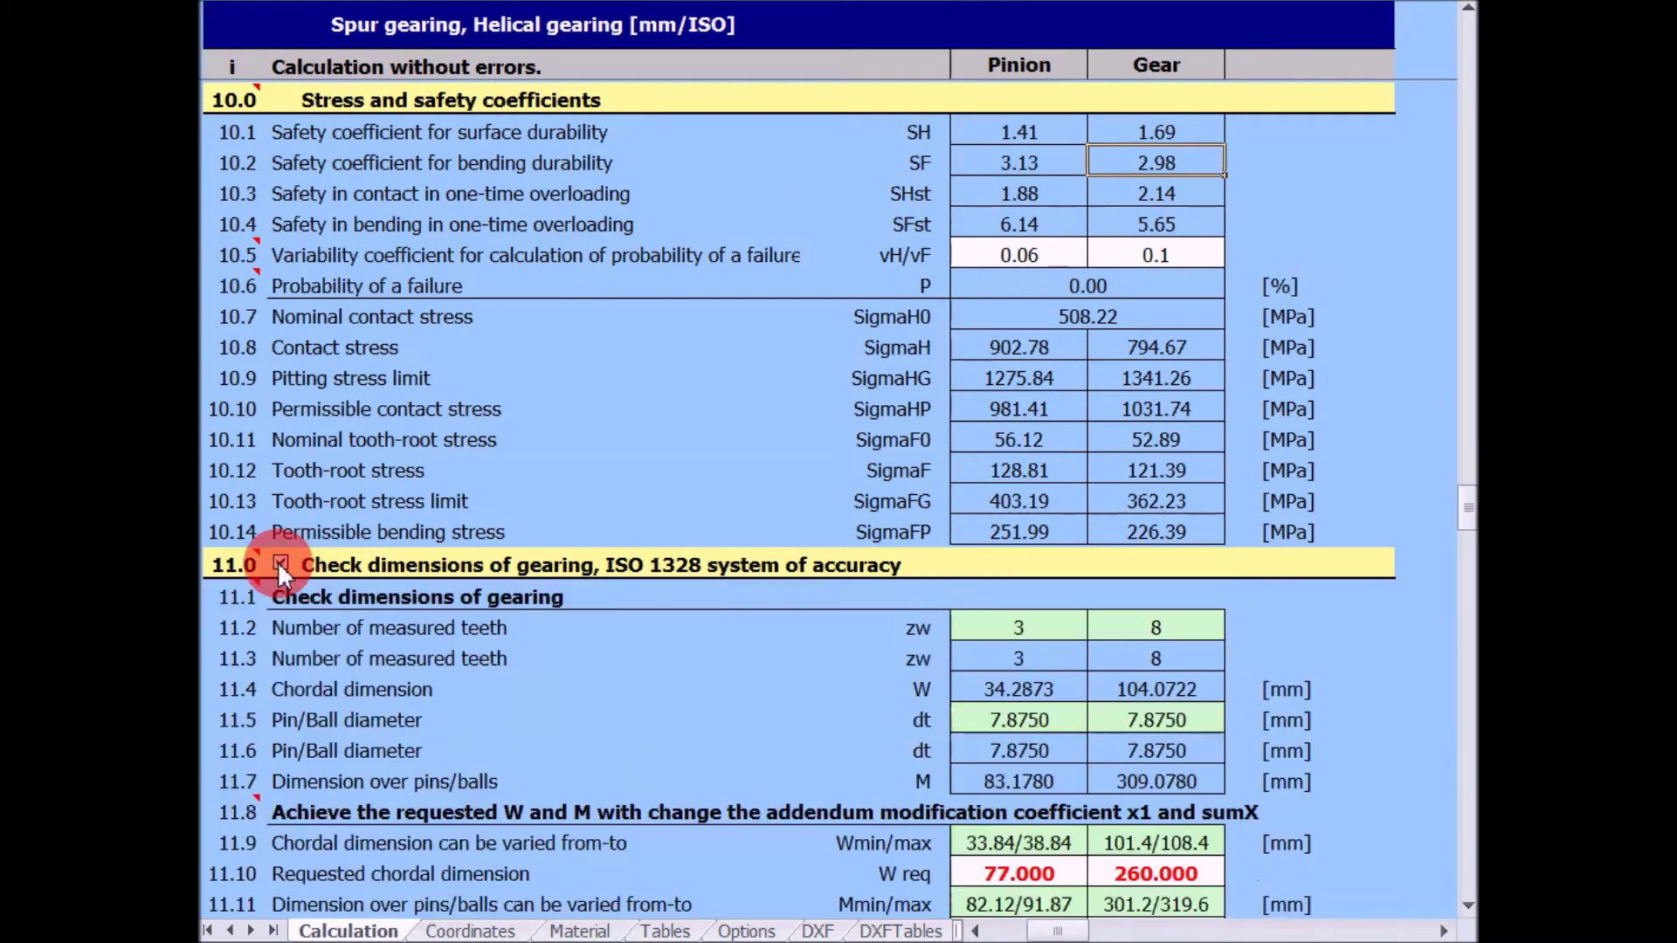
scroll(829, 410, "down", 1)
scroll(829, 410, "down", 2)
scroll(816, 405, "down", 2)
scroll(816, 404, "down", 1)
scroll(815, 411, "up", 1)
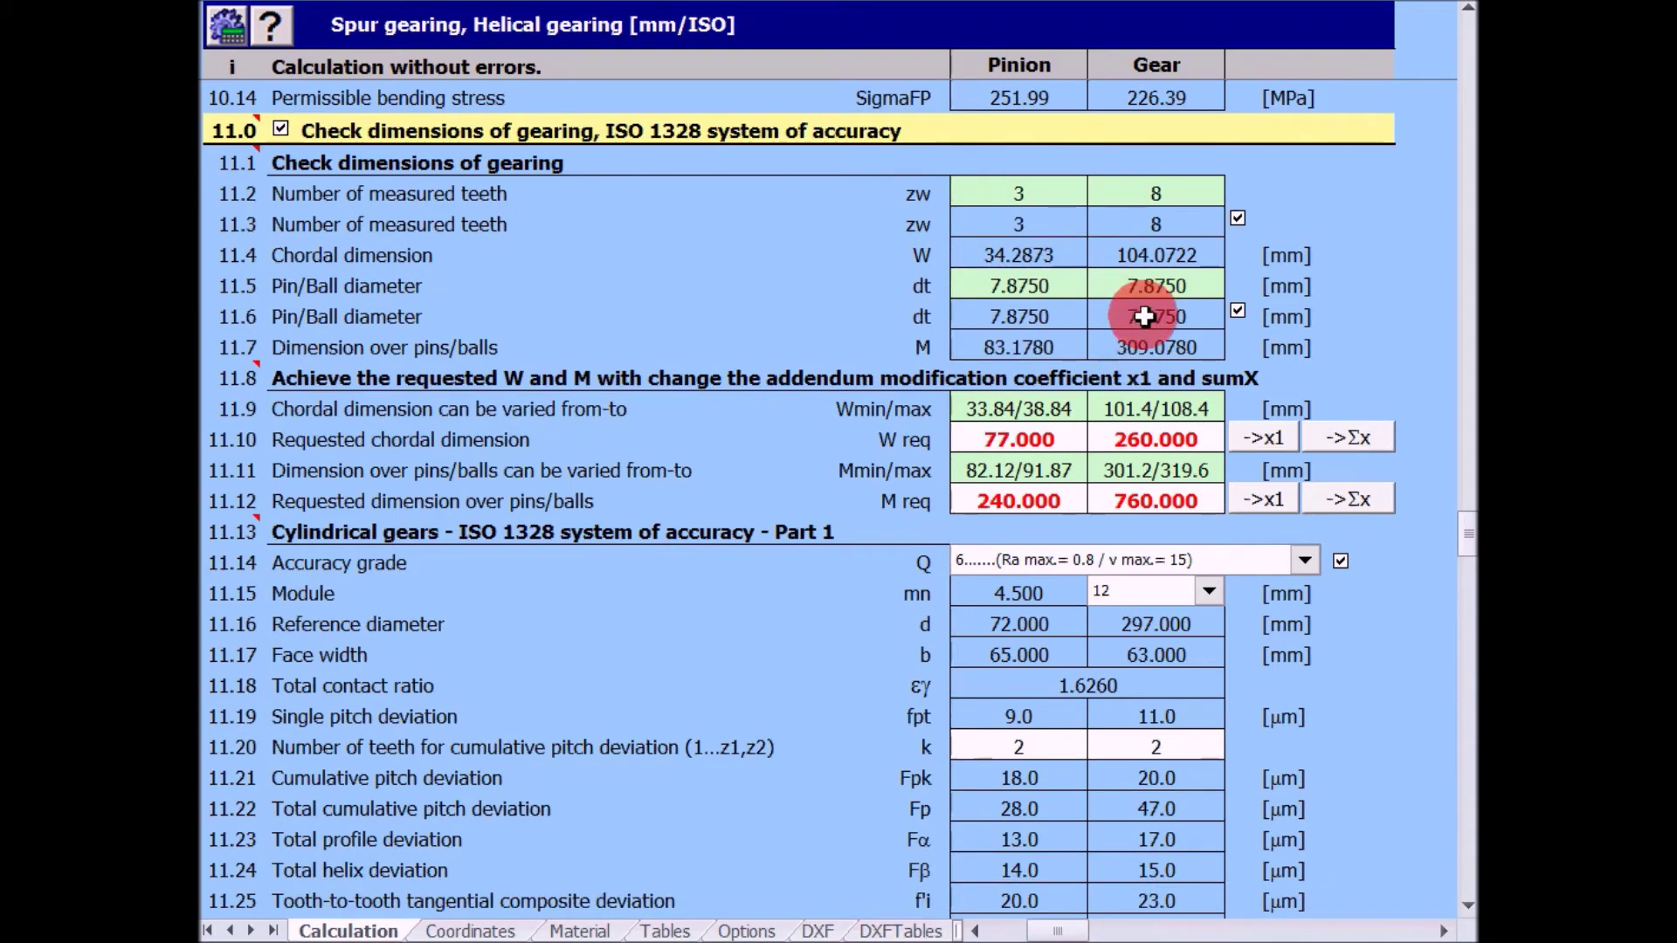
scroll(1144, 316, "down", 1)
scroll(1143, 316, "down", 1)
scroll(1144, 316, "down", 2)
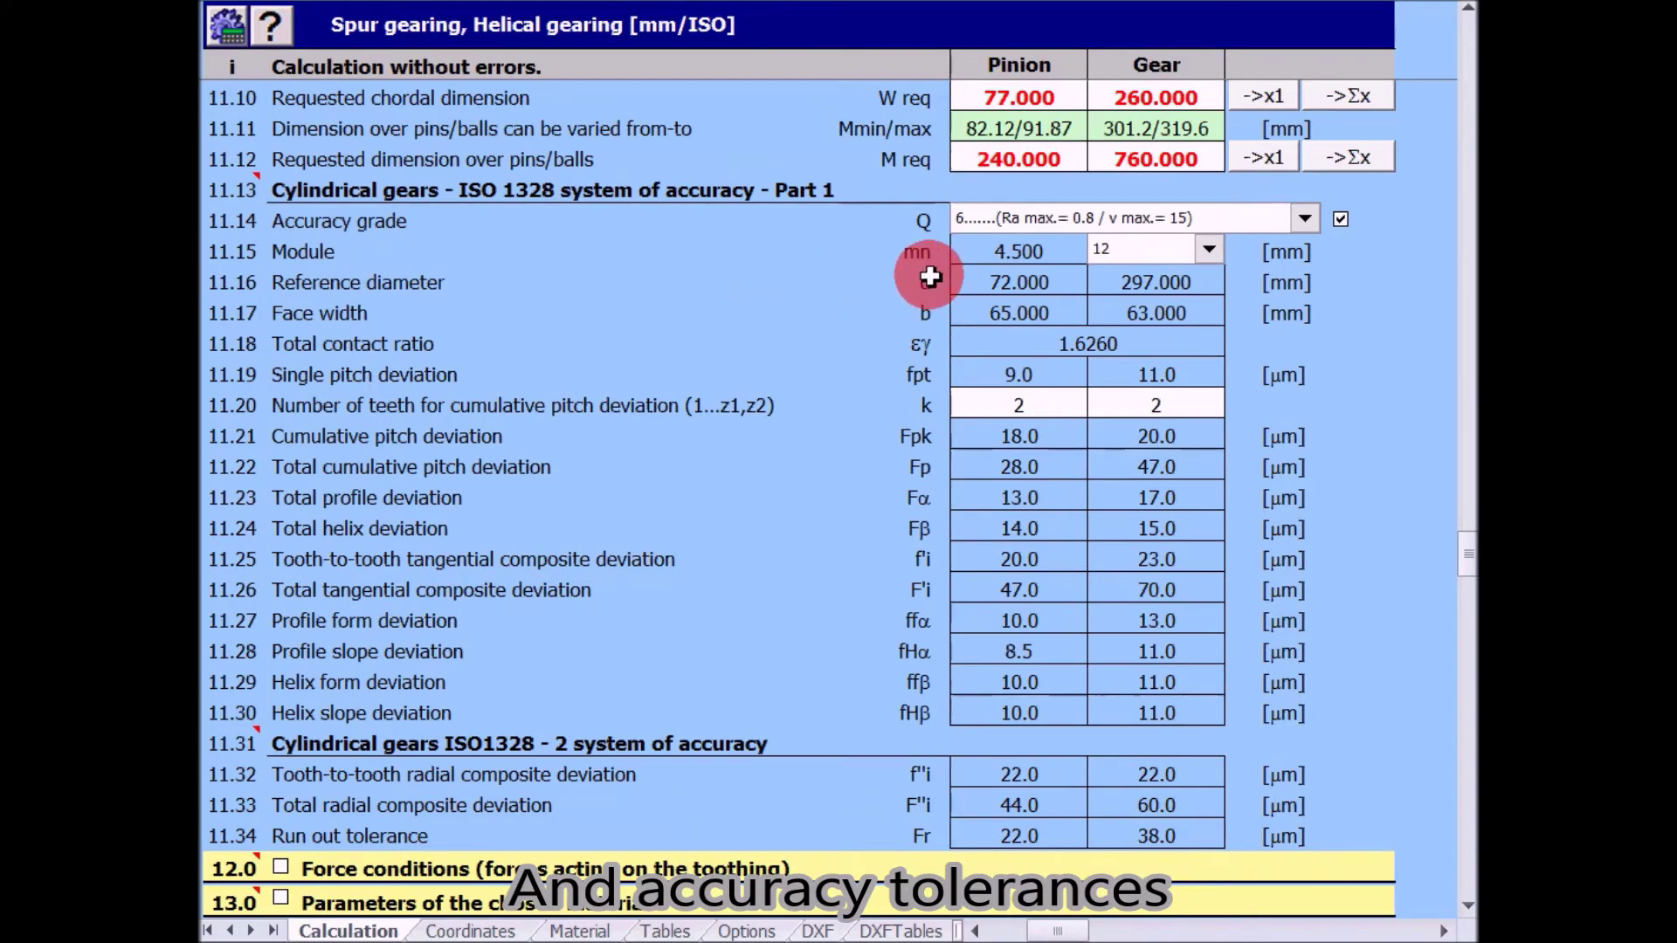
scroll(930, 277, "down", 1)
scroll(930, 277, "down", 1)
scroll(930, 277, "down", 2)
scroll(930, 277, "down", 1)
scroll(930, 277, "down", 1)
scroll(930, 277, "down", 1)
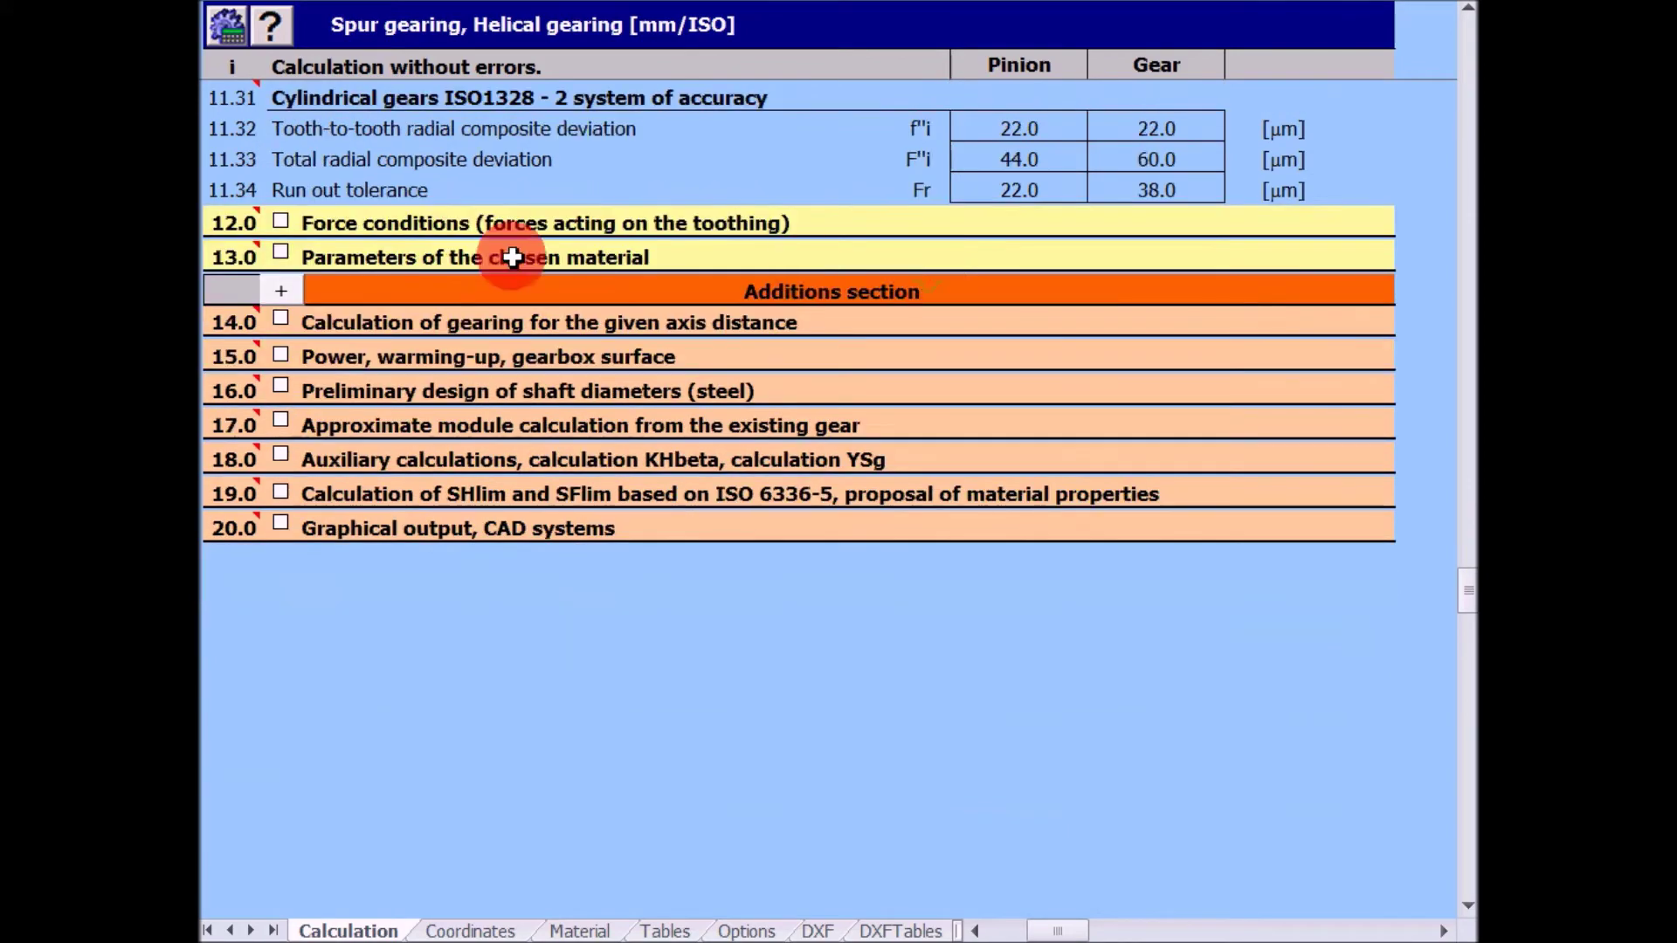
Step: Show 12.0 Force conditions (tangential force 5436.95 N), then expand the SHlim/SFlim material section
left_click(281, 221)
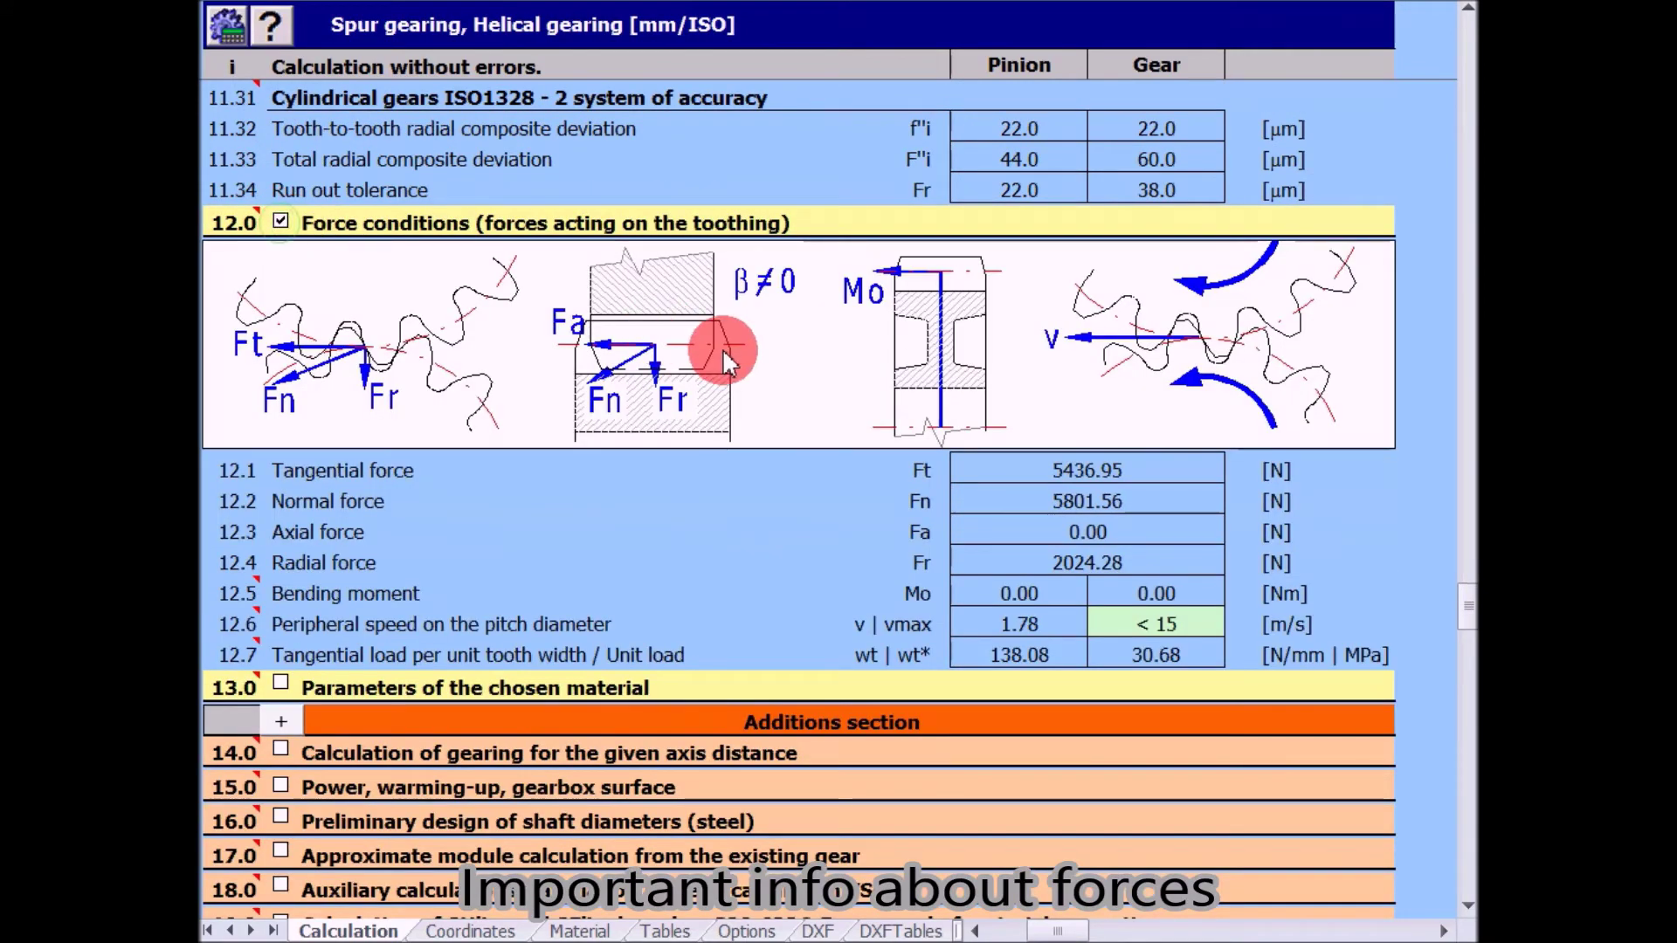
scroll(721, 348, "down", 1)
scroll(721, 348, "down", 1)
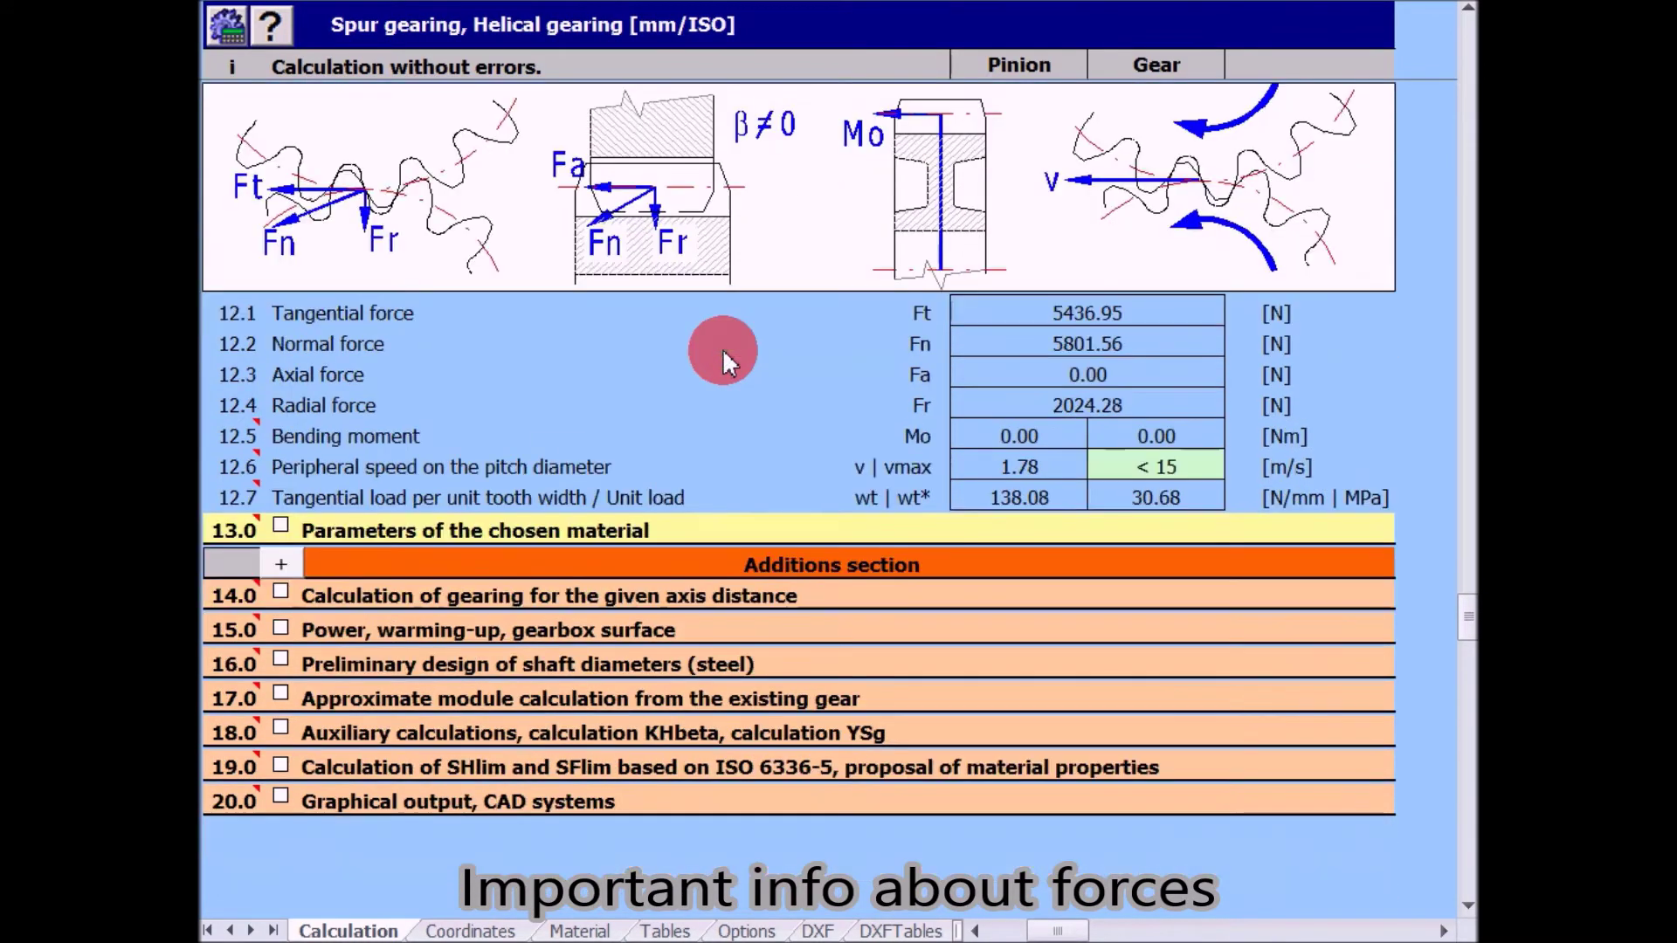
scroll(723, 347, "up", 1)
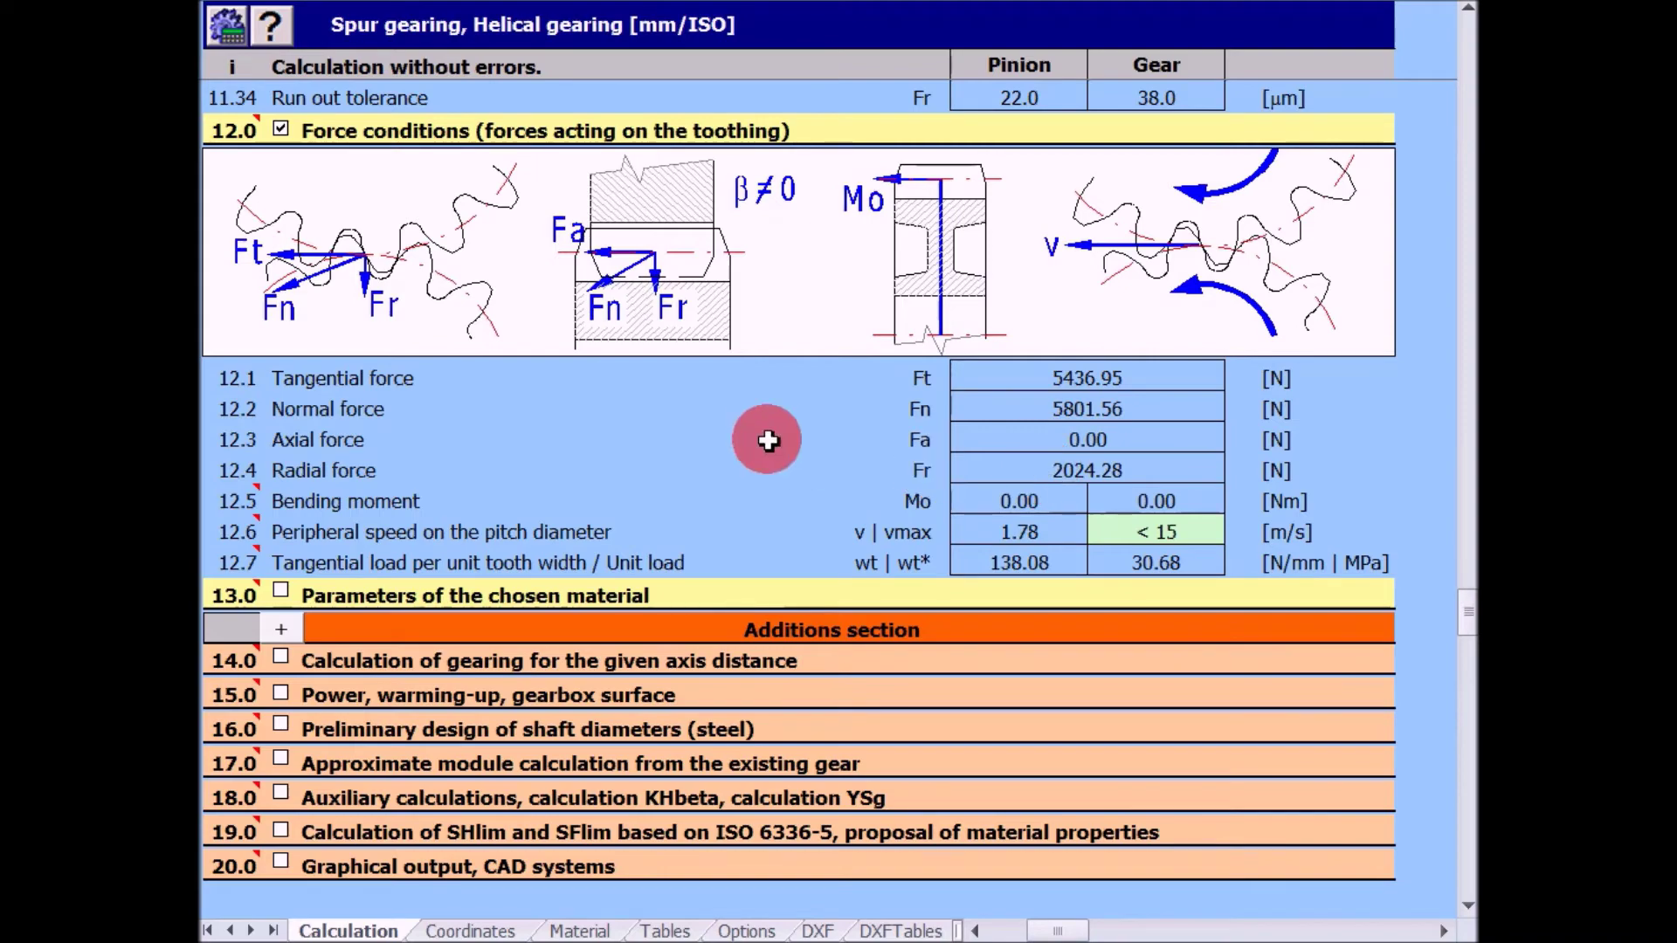
scroll(766, 431, "down", 2)
scroll(765, 432, "down", 1)
scroll(766, 431, "down", 1)
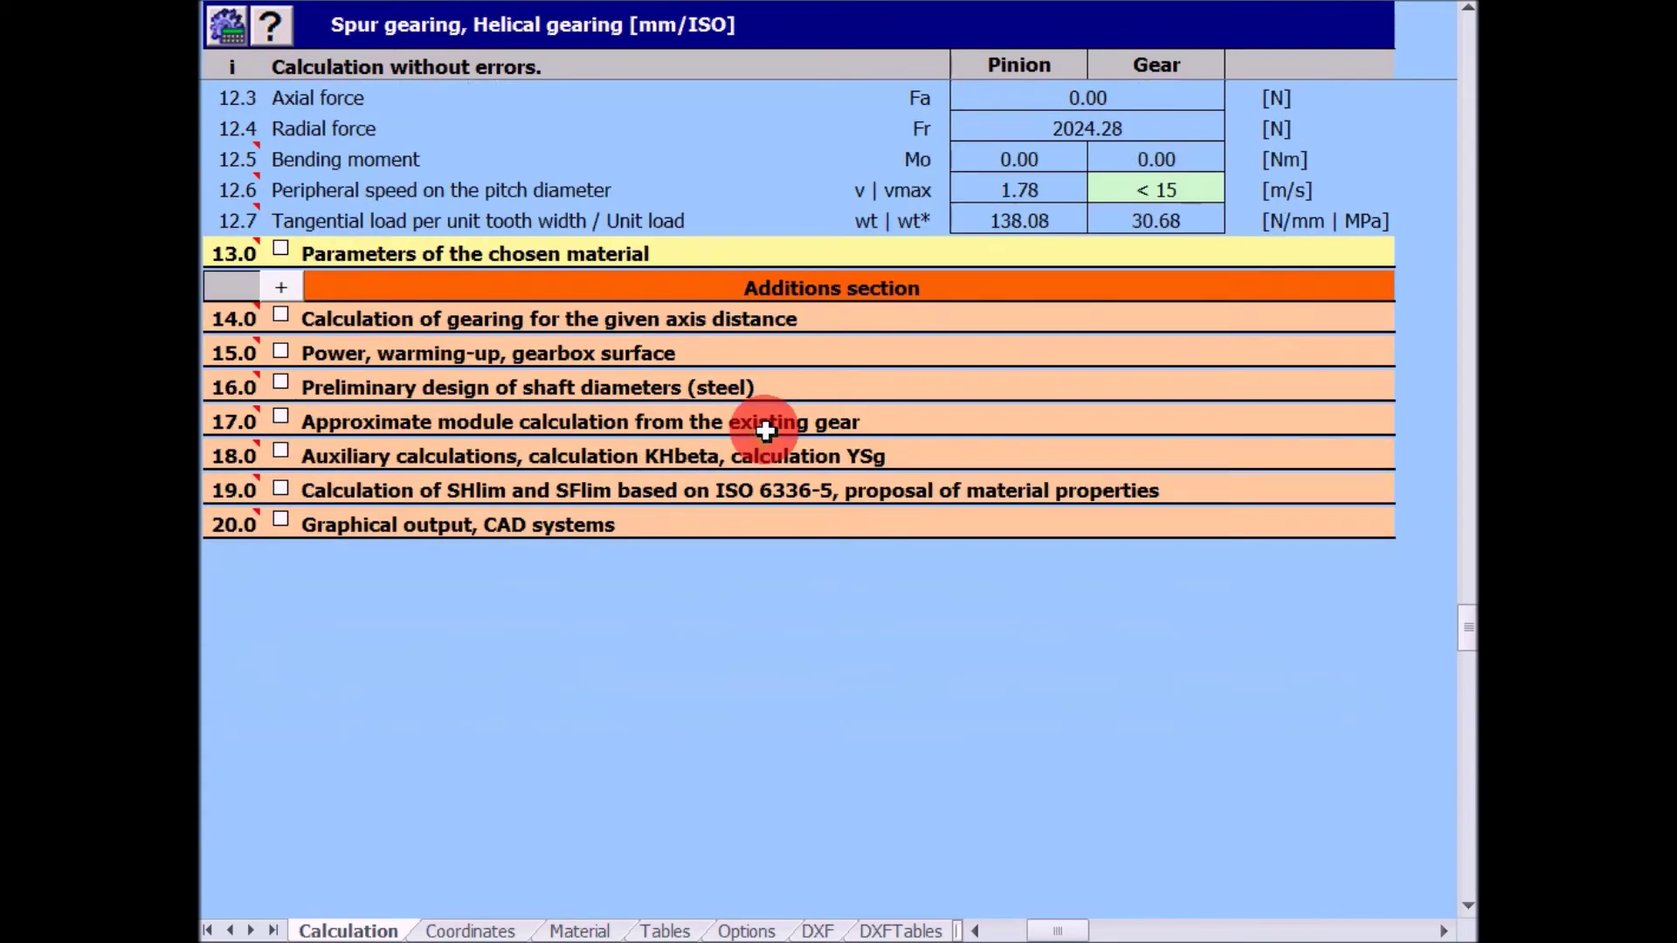
scroll(765, 432, "down", 1)
scroll(766, 432, "down", 1)
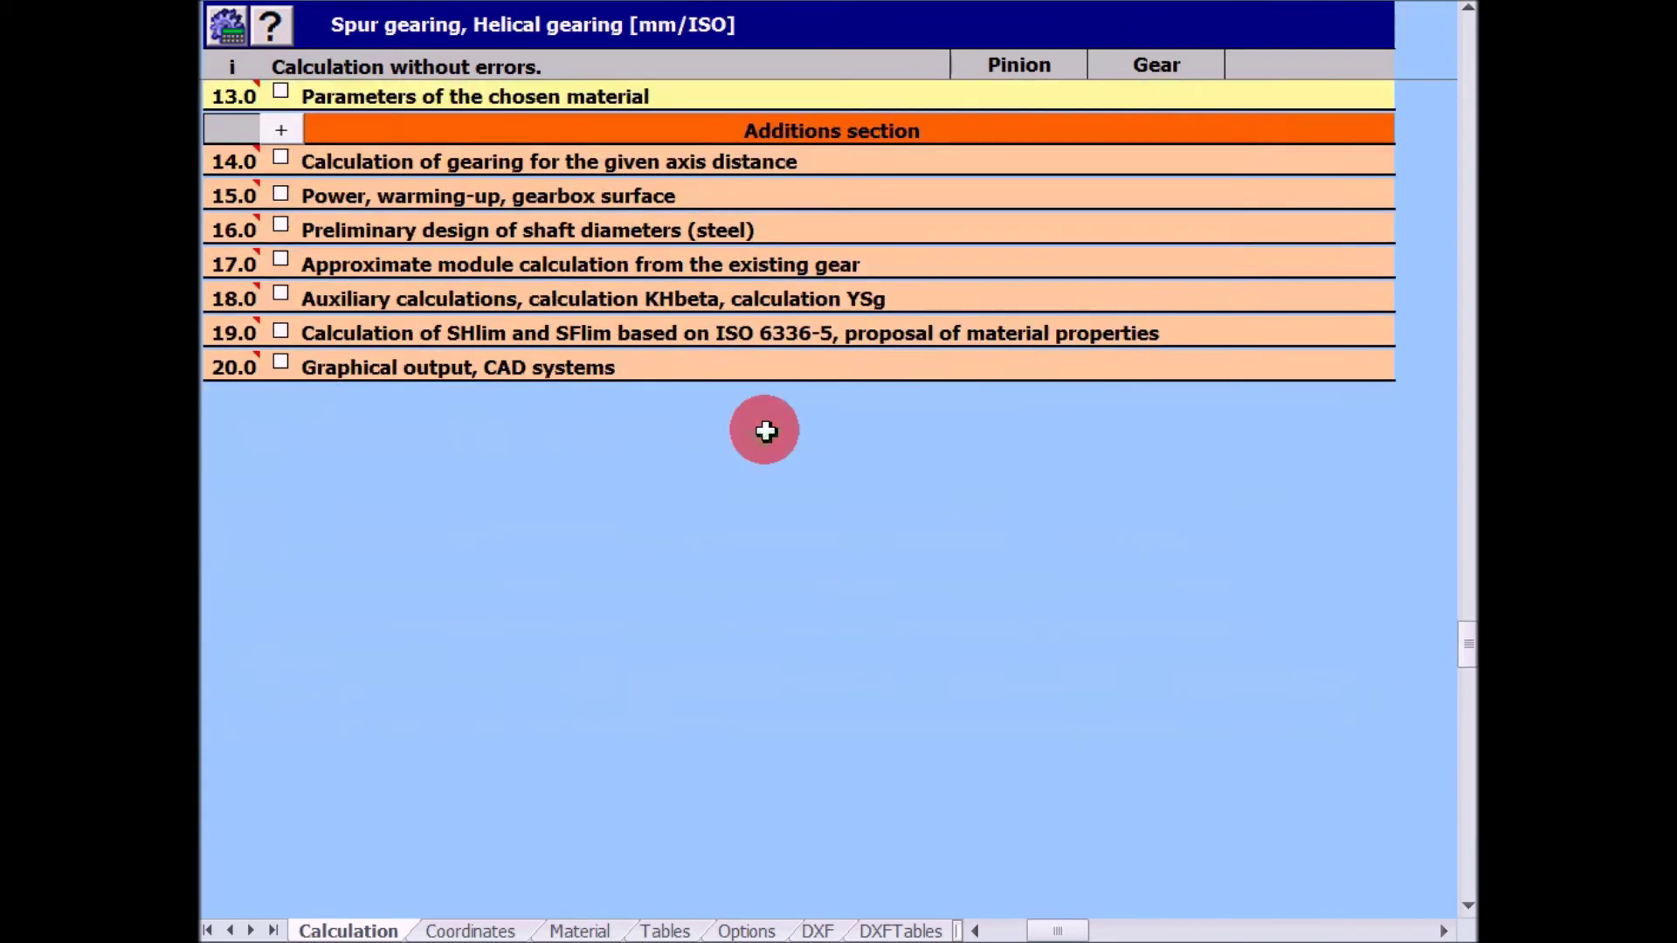
left_click(280, 330)
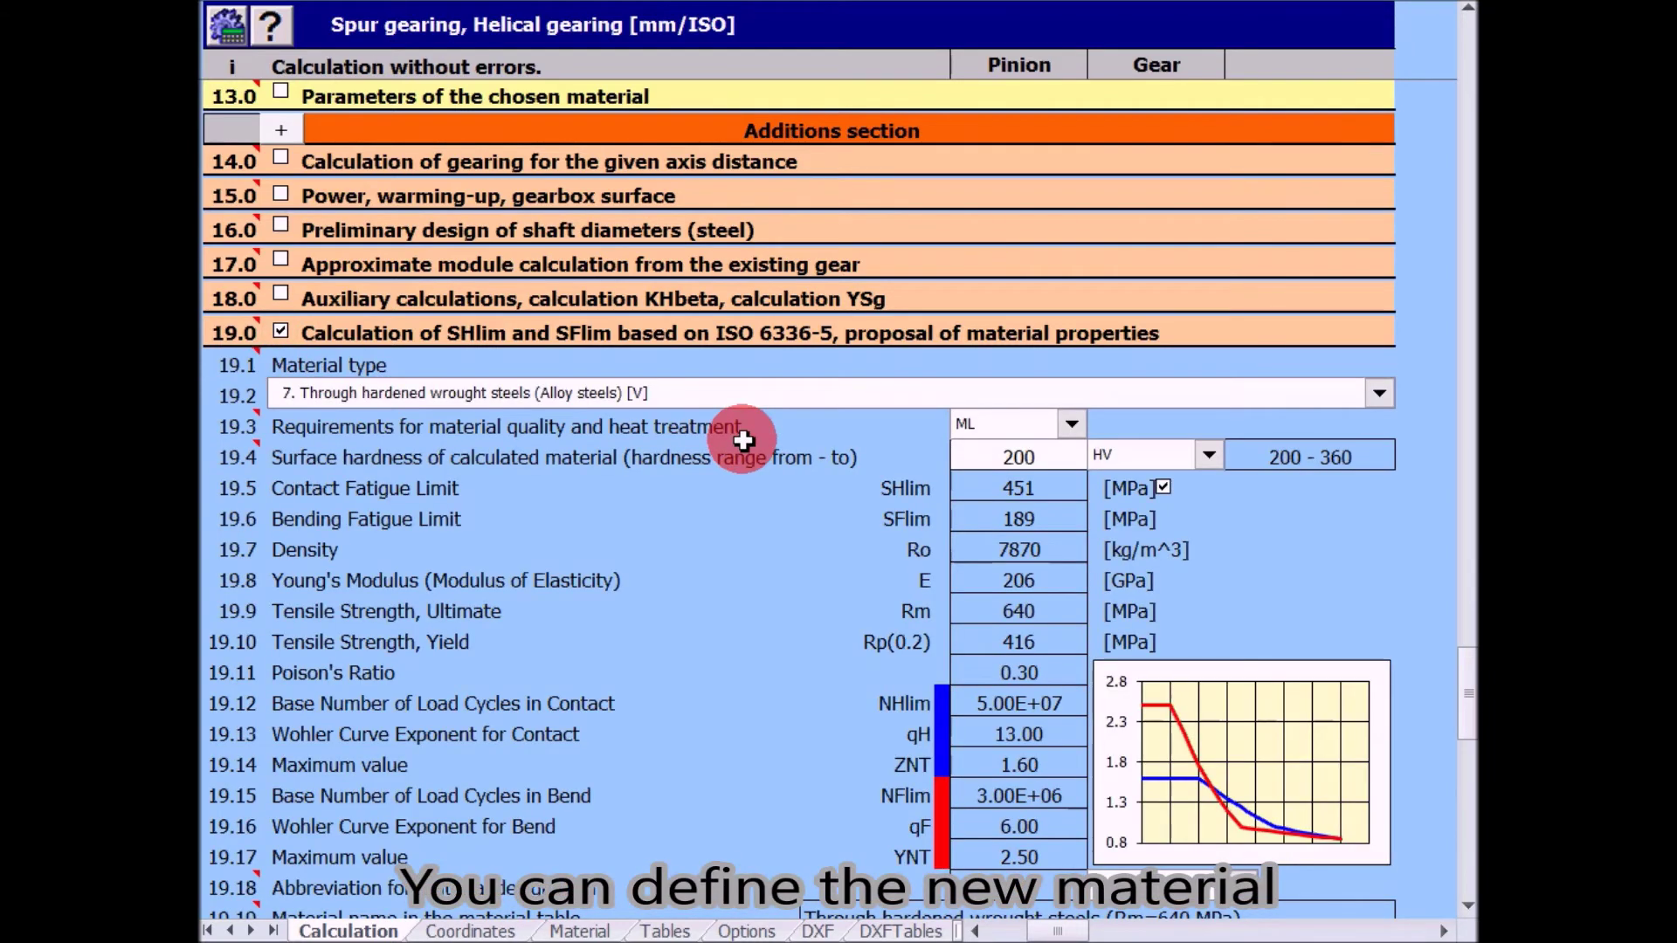
Step: Choose through-hardened cast carbon steel as material type with MQ quality requirement
scroll(742, 441, "down", 1)
scroll(742, 441, "down", 1)
scroll(742, 441, "down", 1)
scroll(742, 441, "down", 1)
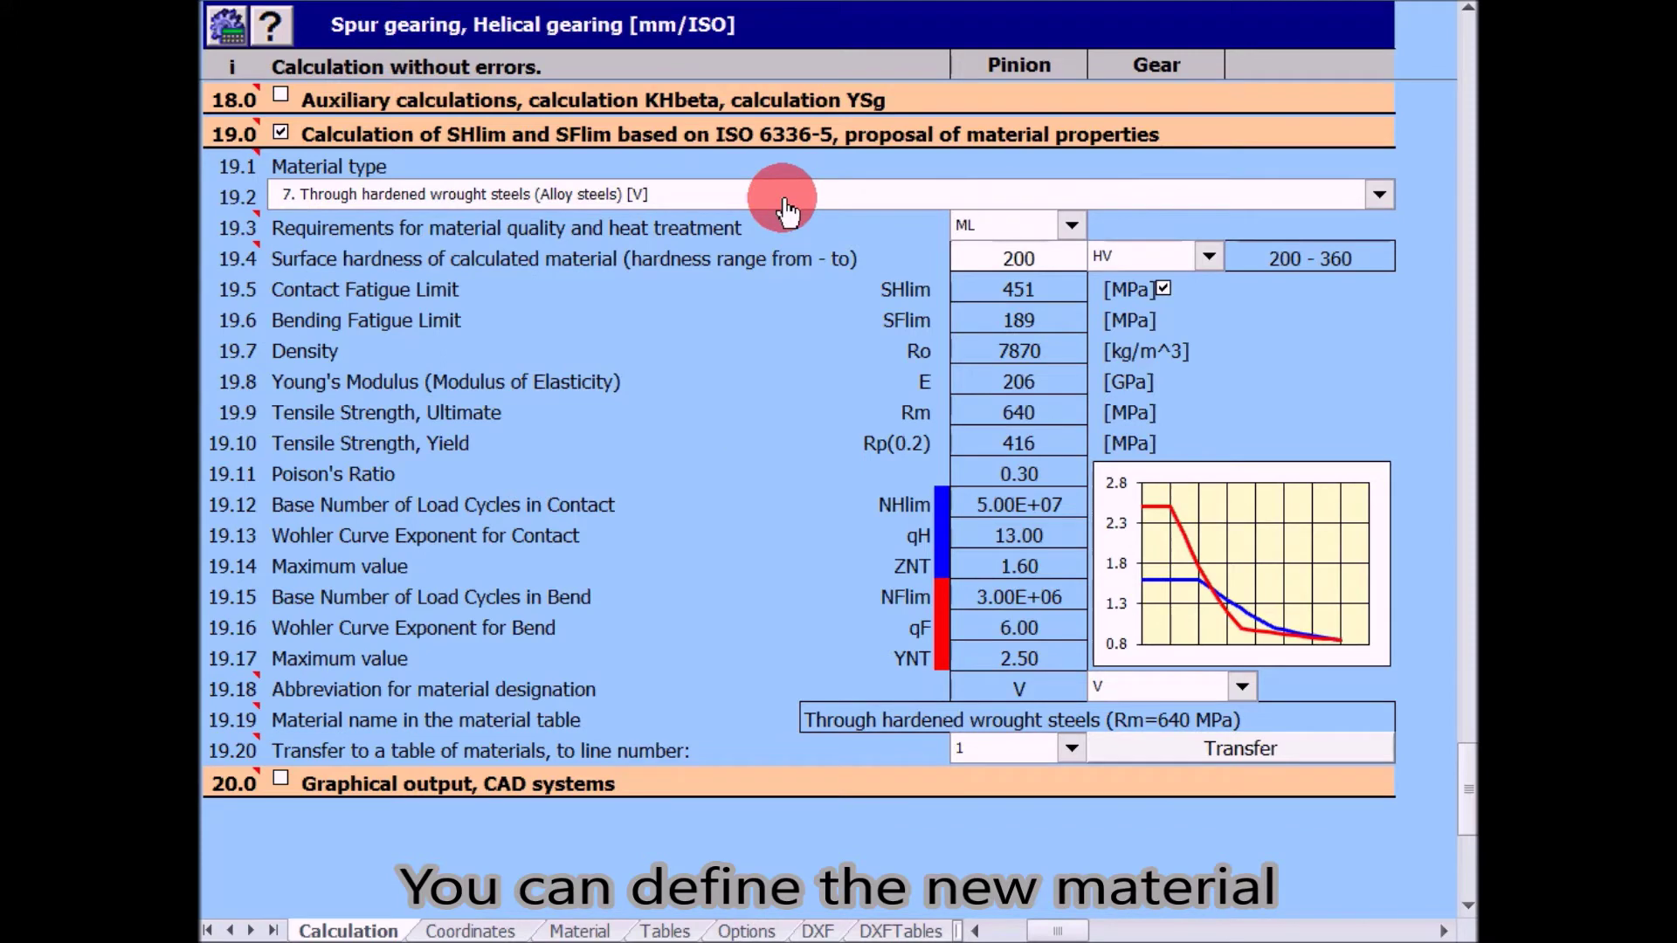
left_click(712, 208)
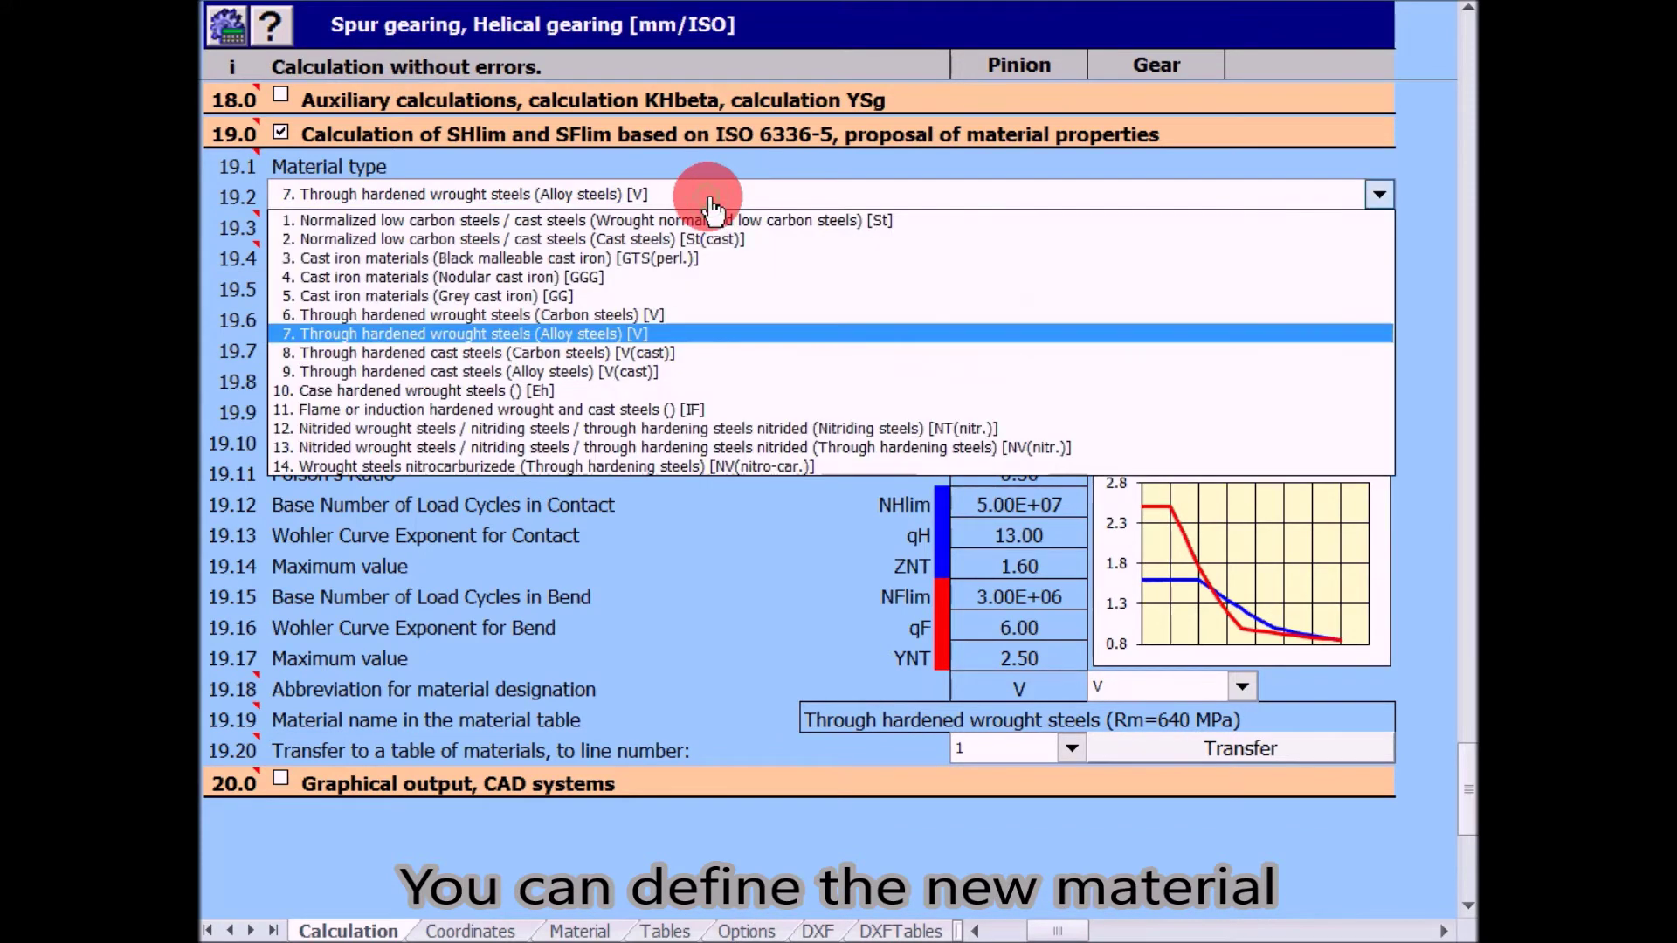
left_click(657, 352)
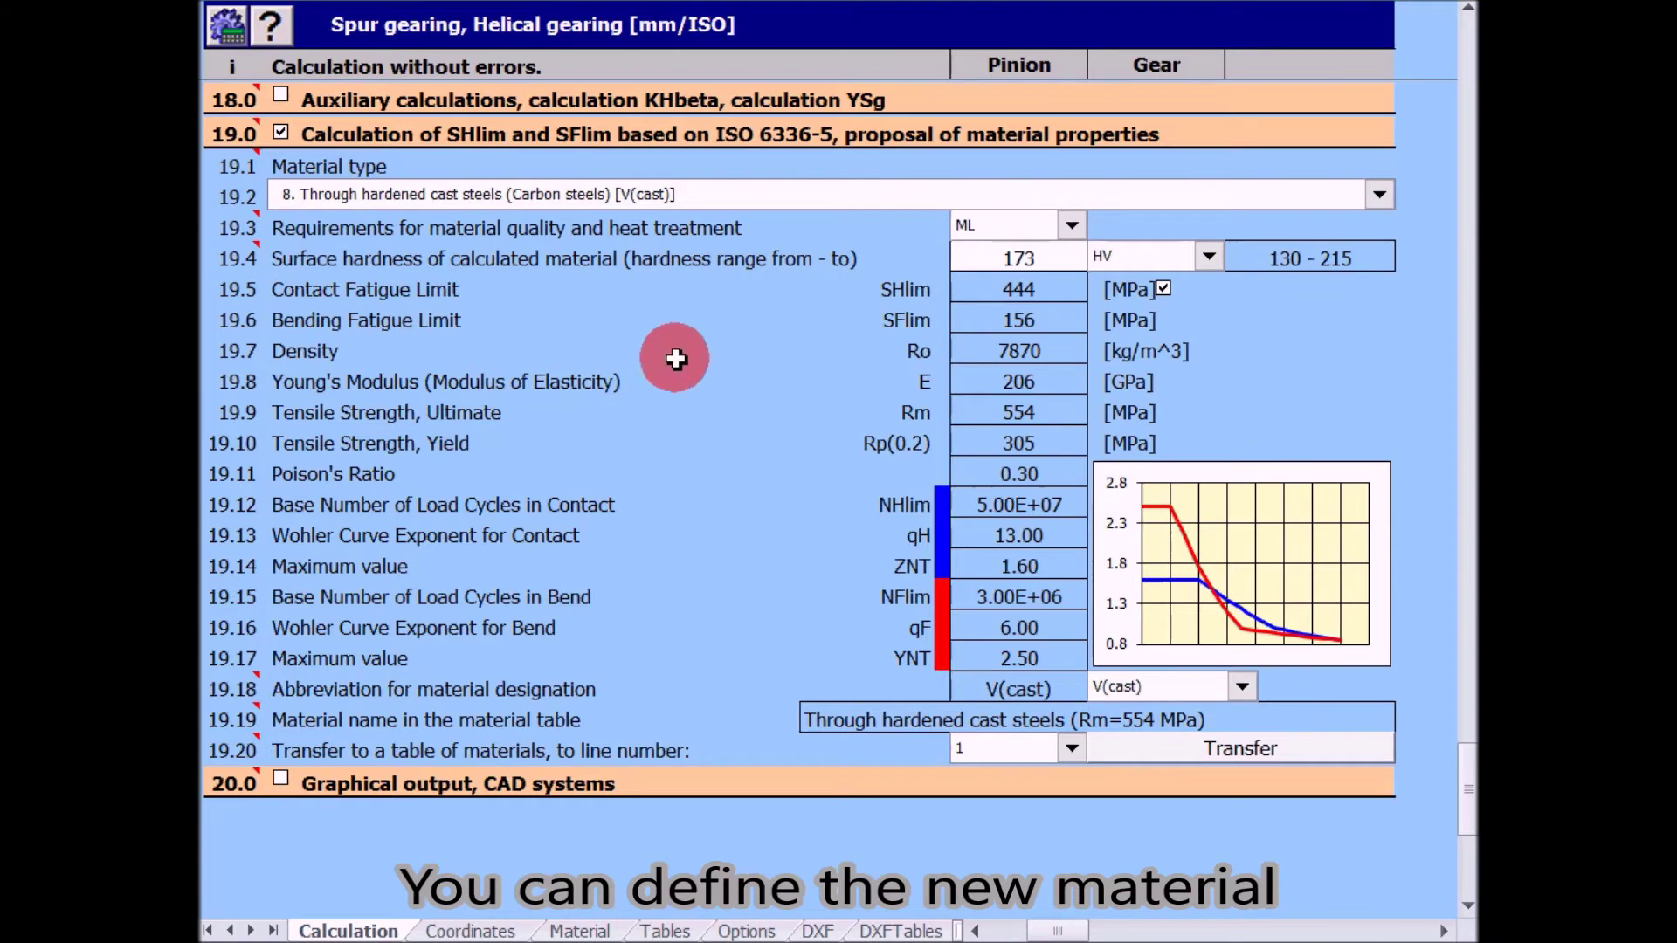
left_click(1022, 240)
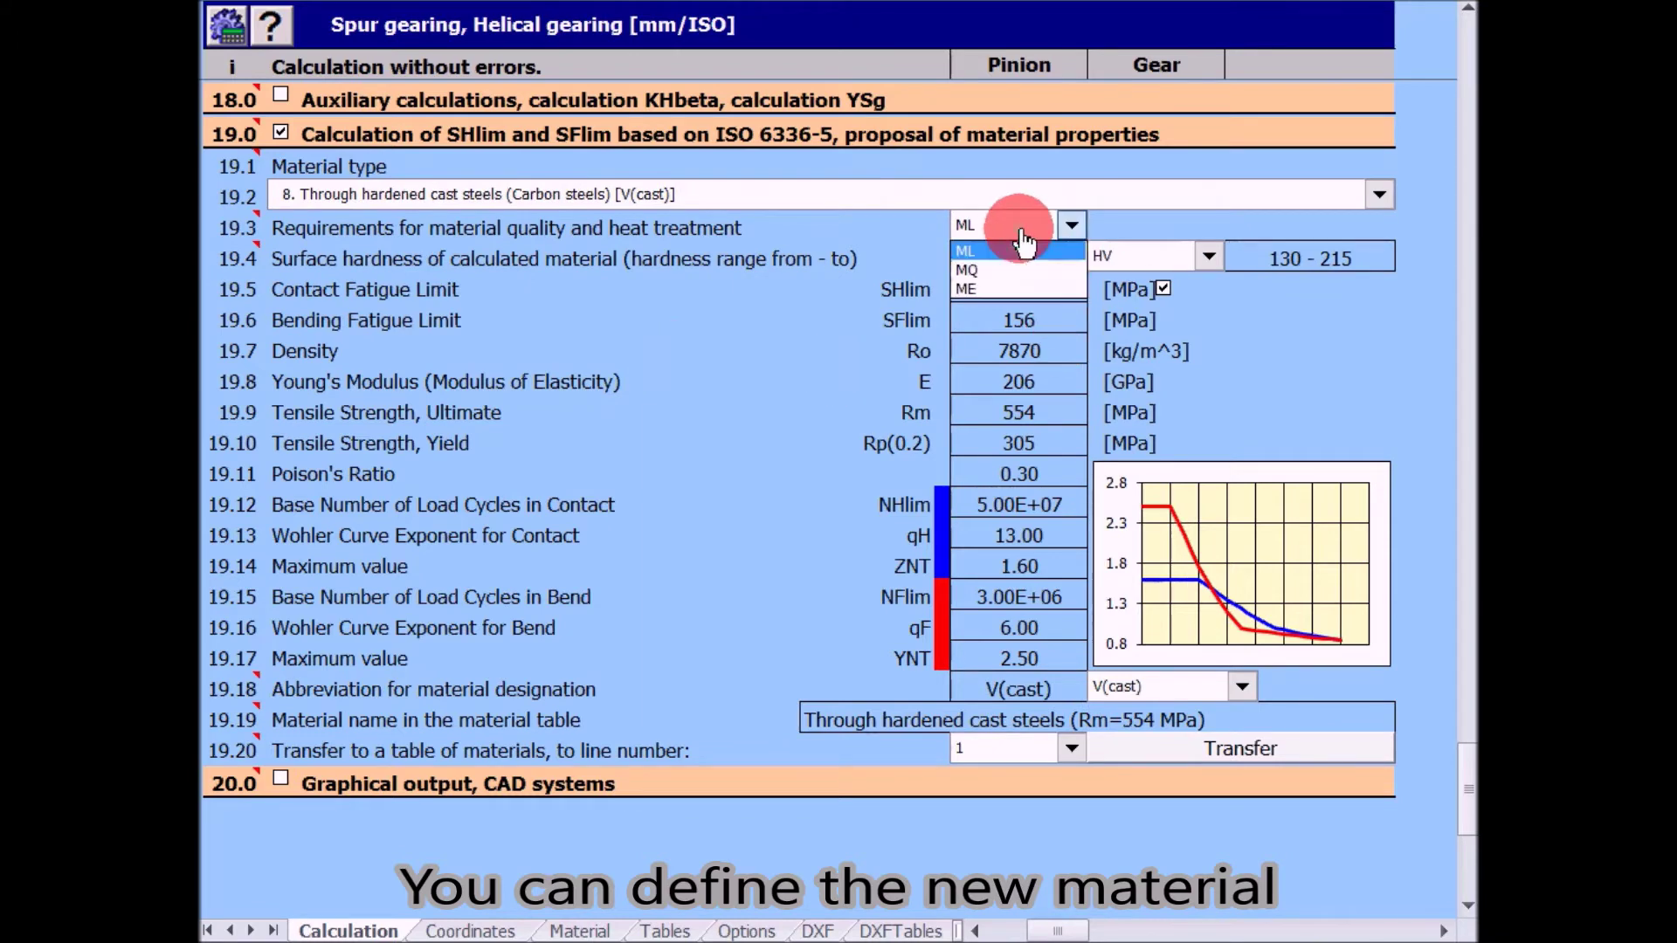
left_click(1004, 269)
Step: Set surface hardness to 200 HV and transfer the material to the material table
left_click(1027, 255)
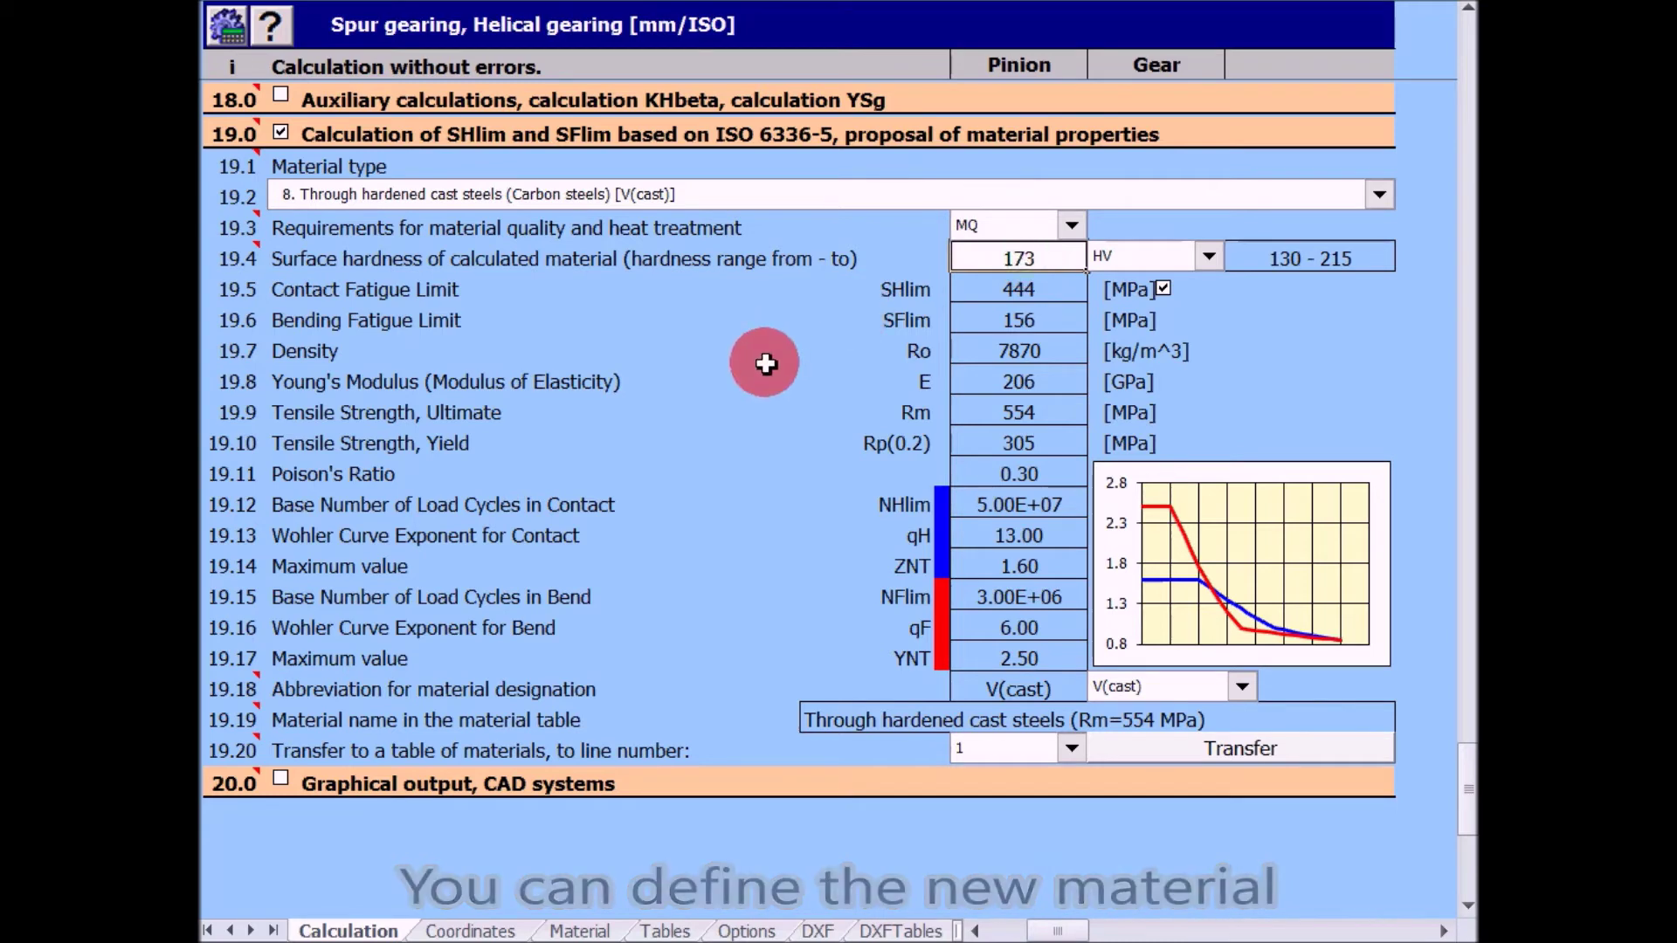
type("200")
key("Return")
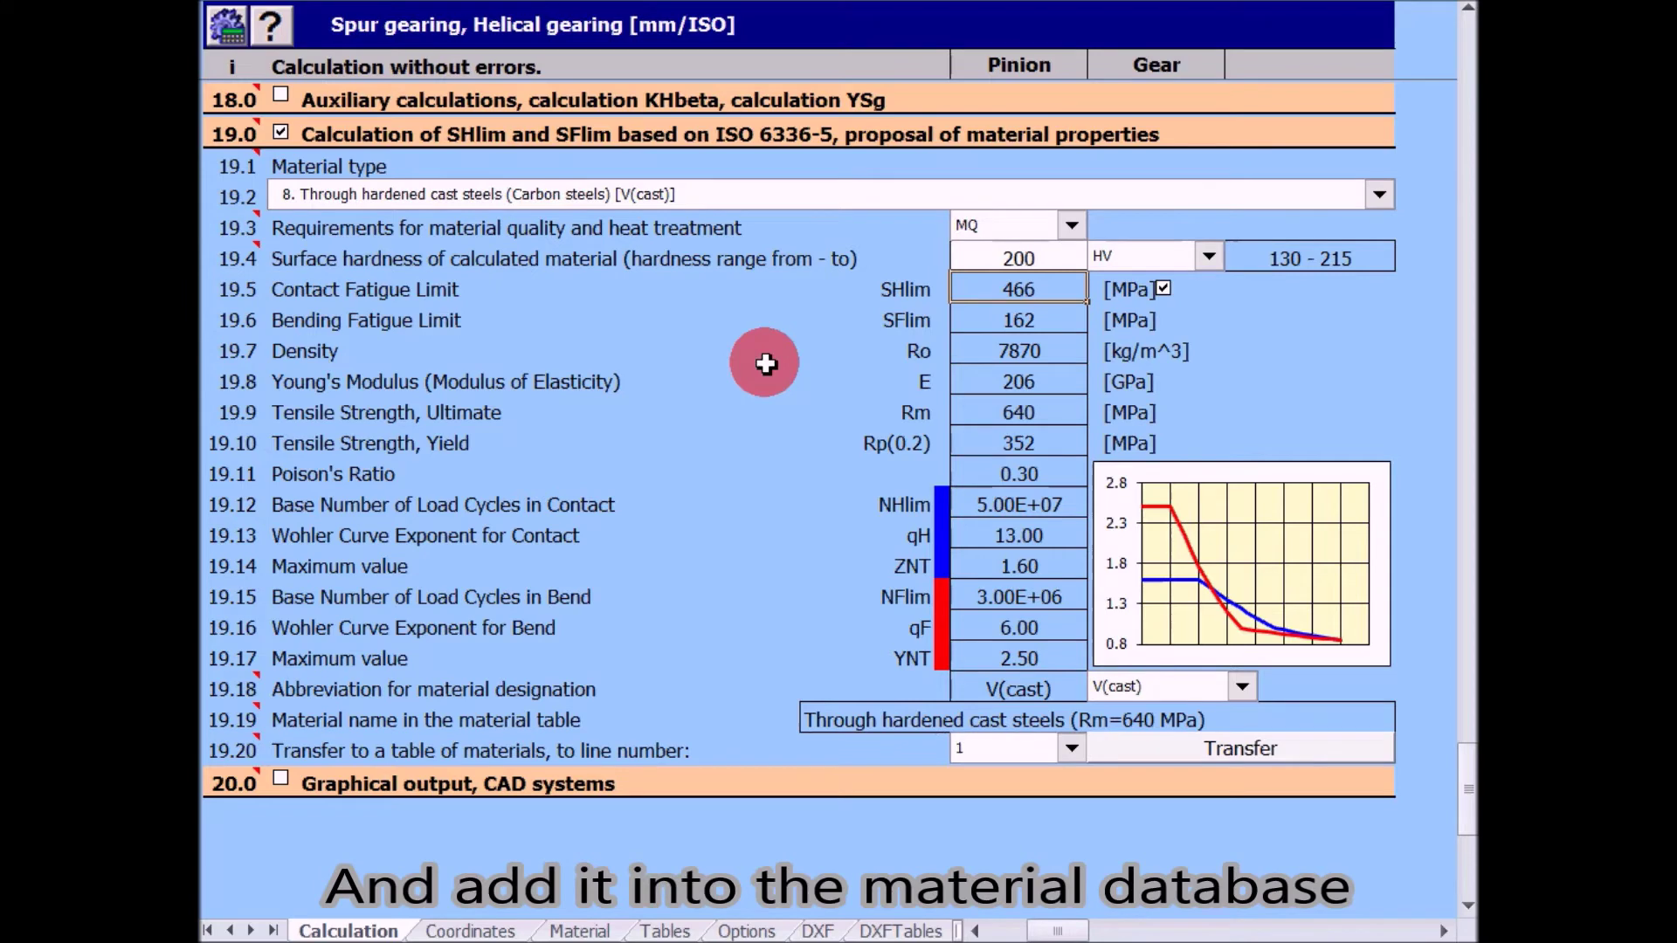
scroll(765, 363, "down", 1)
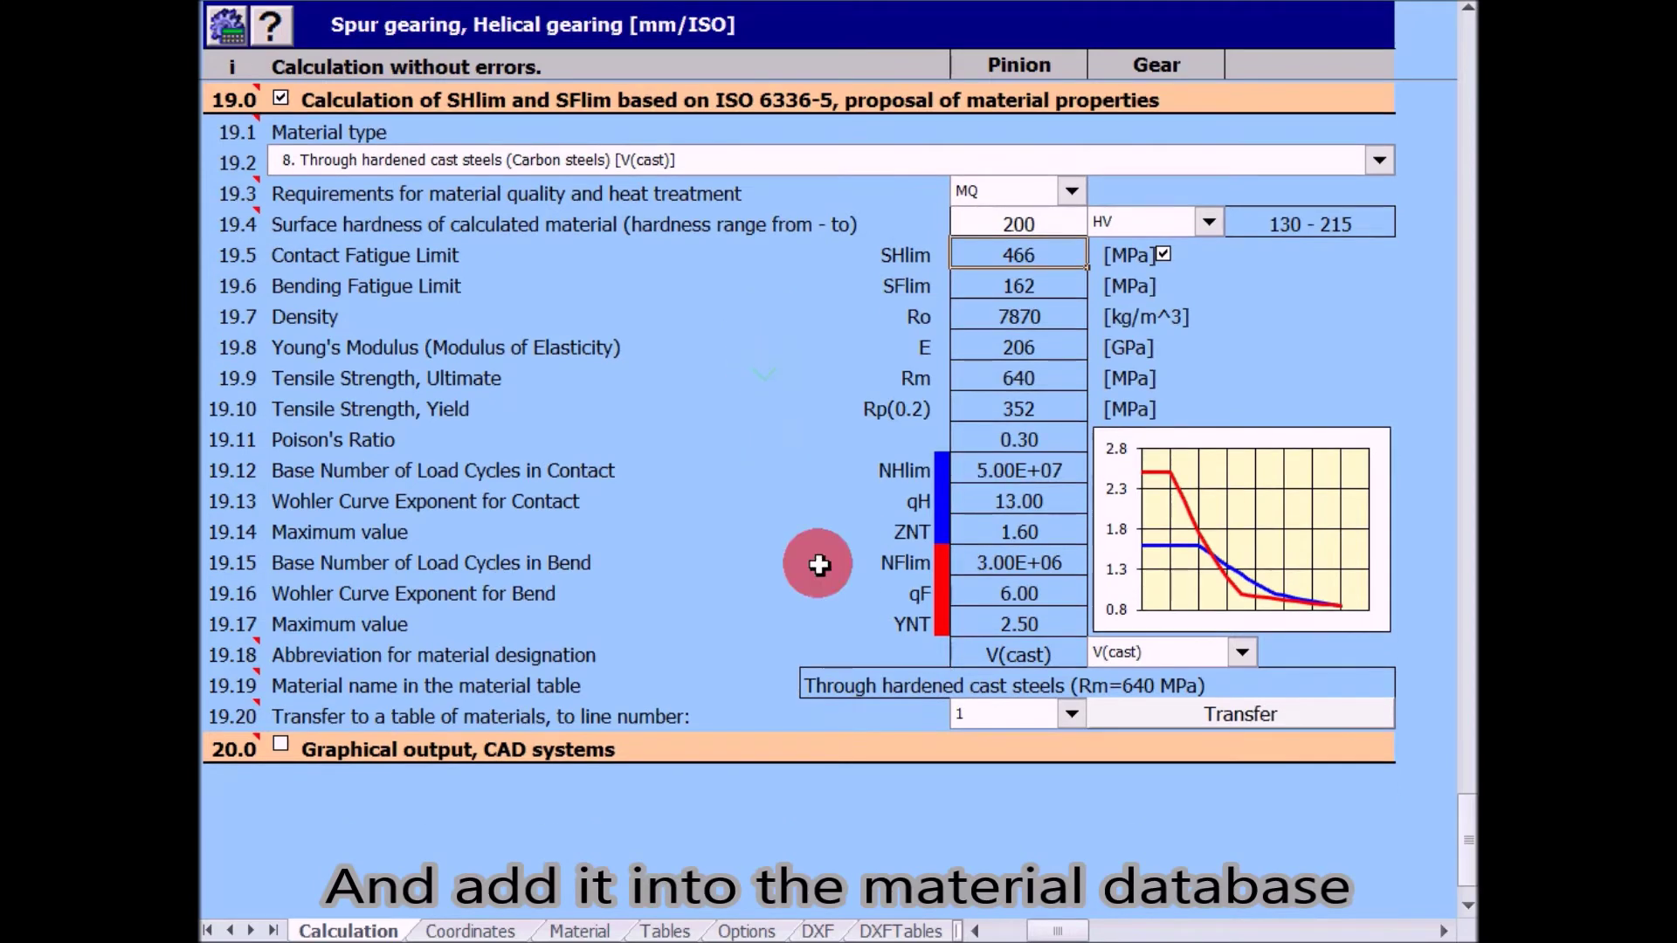
left_click(1168, 726)
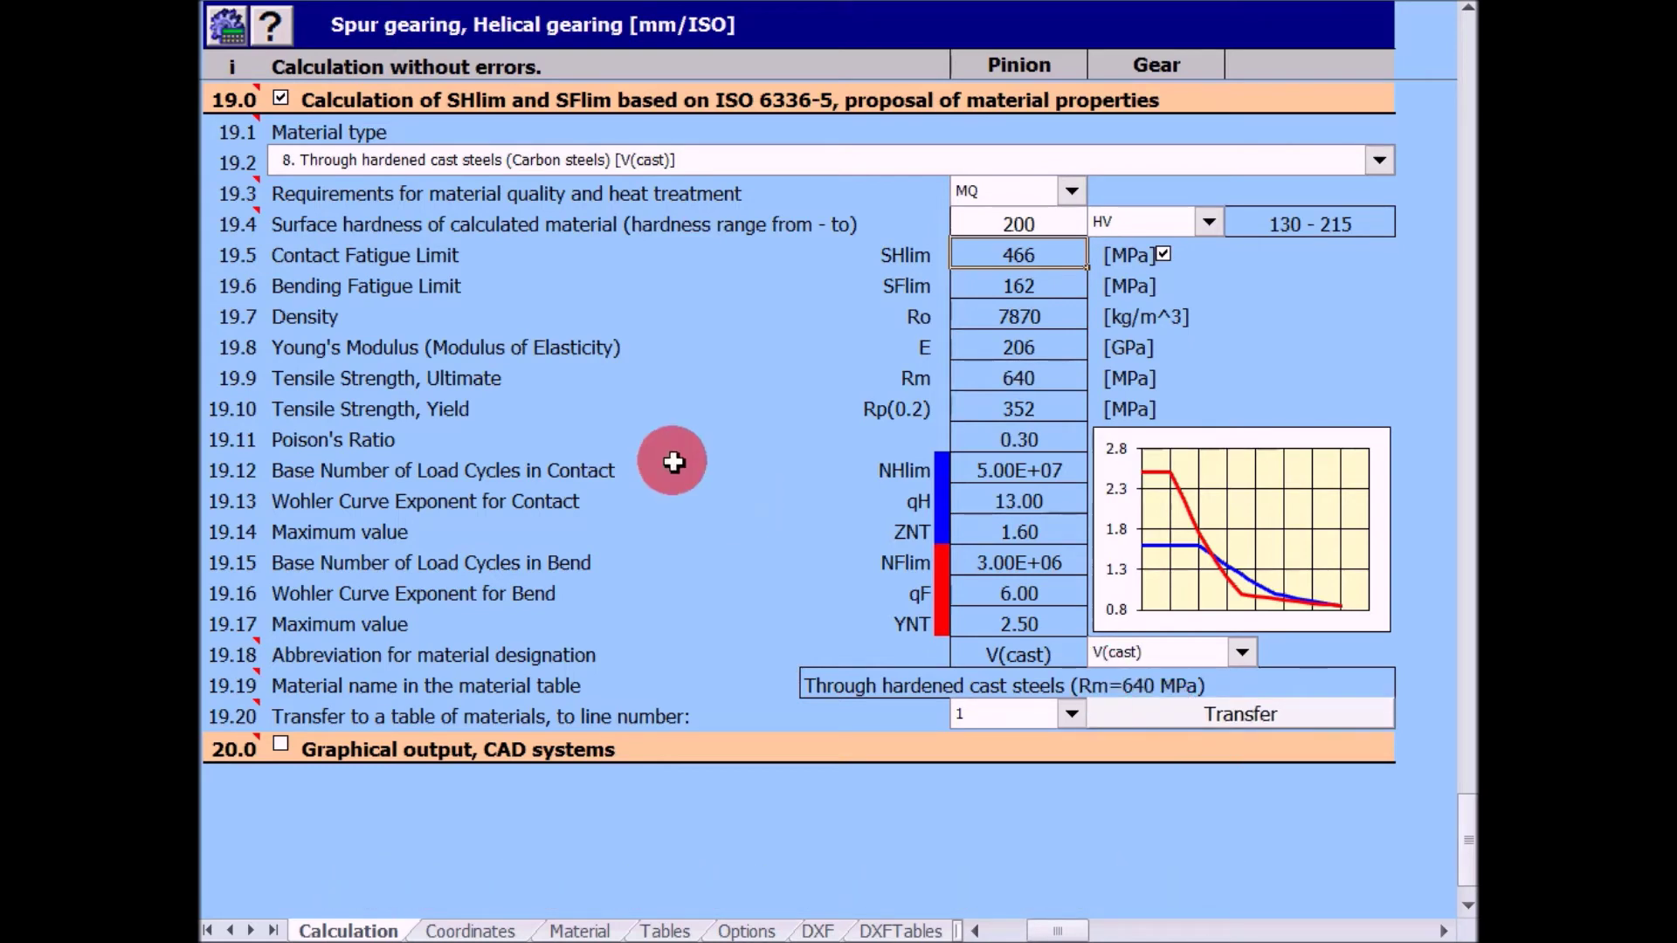
scroll(672, 462, "down", 2)
scroll(672, 462, "down", 2)
scroll(673, 462, "down", 2)
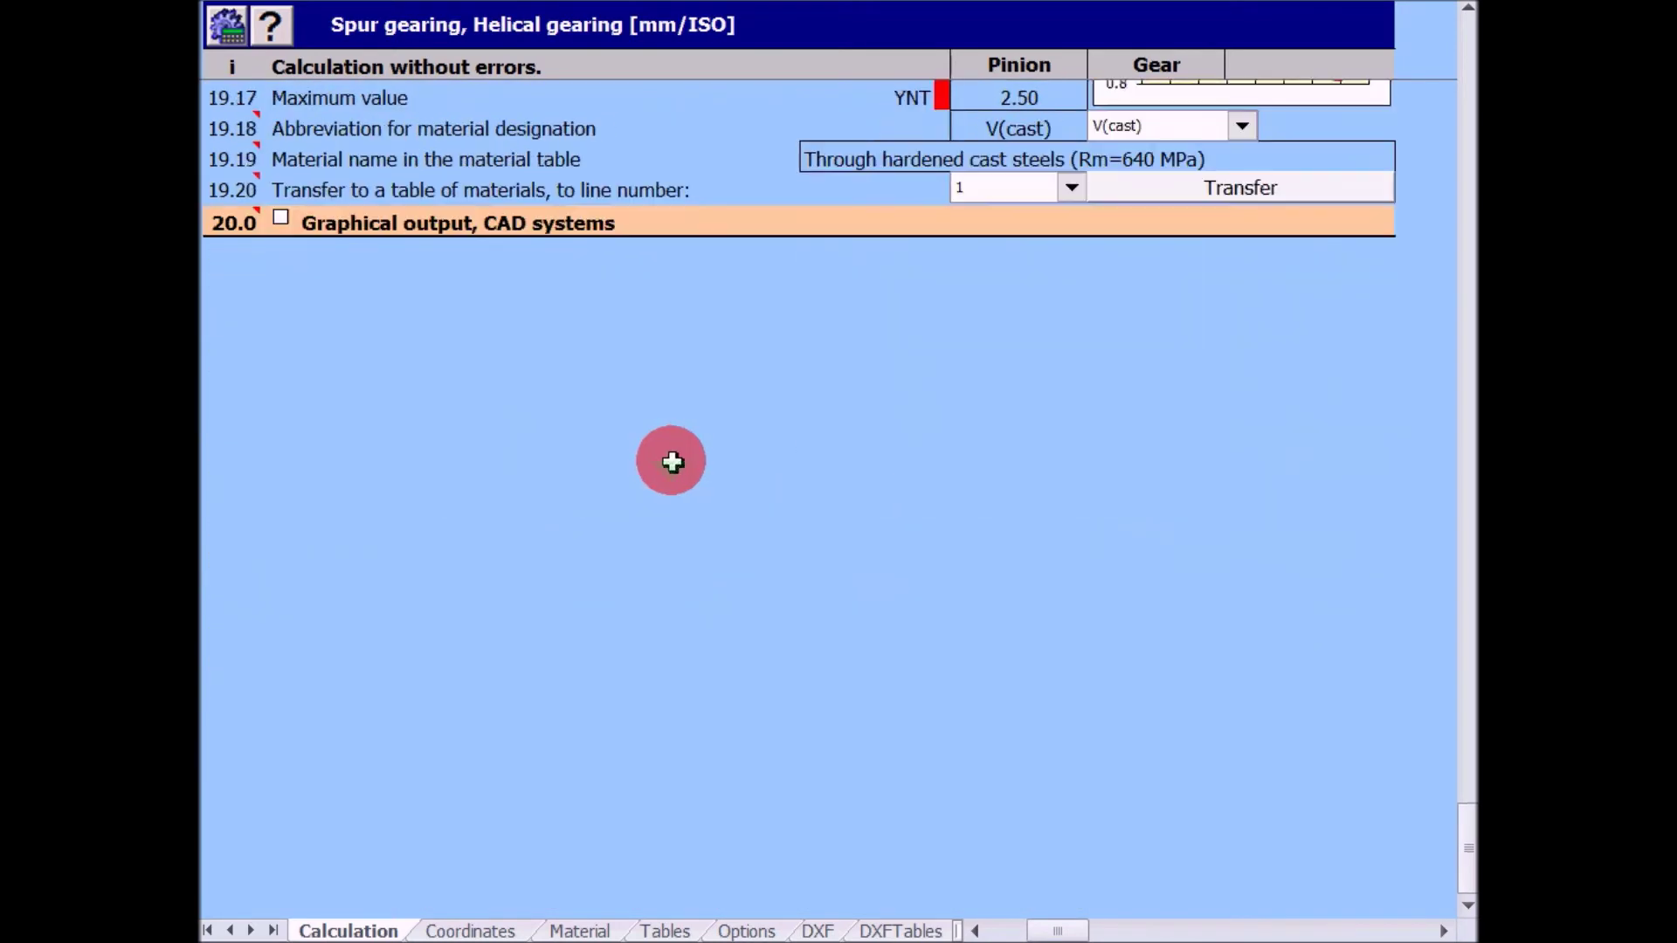
Step: Expand 20.0 Graphical output and set 2D drawing output to AutoCAD 2015, 2016
scroll(672, 462, "down", 1)
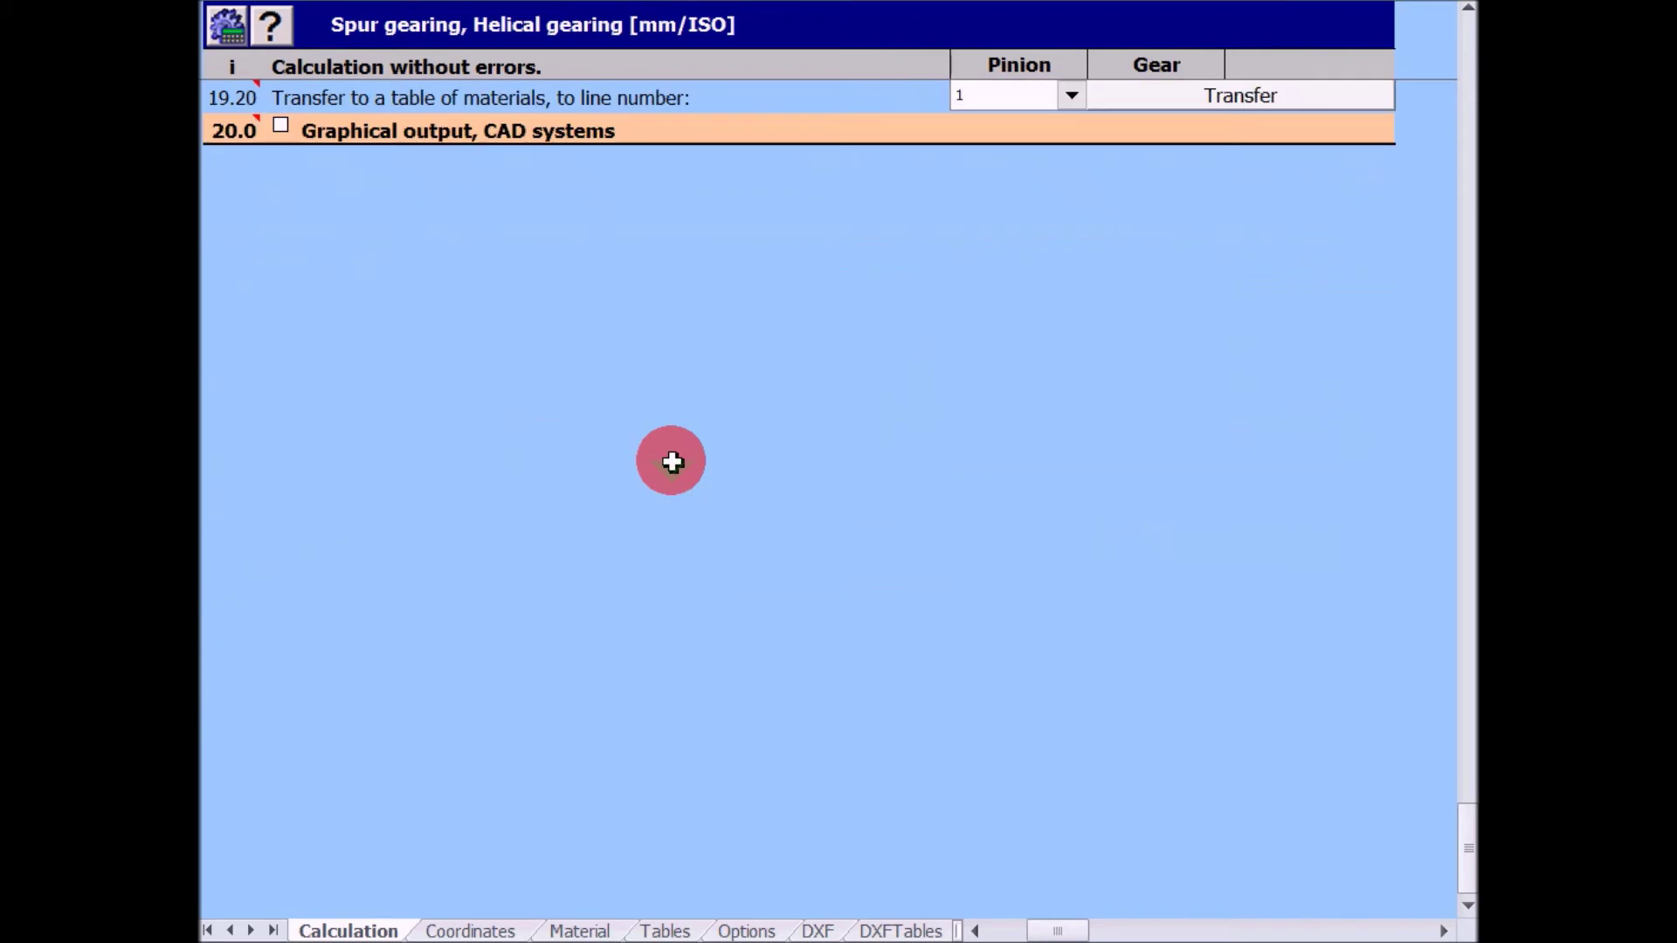
left_click(279, 126)
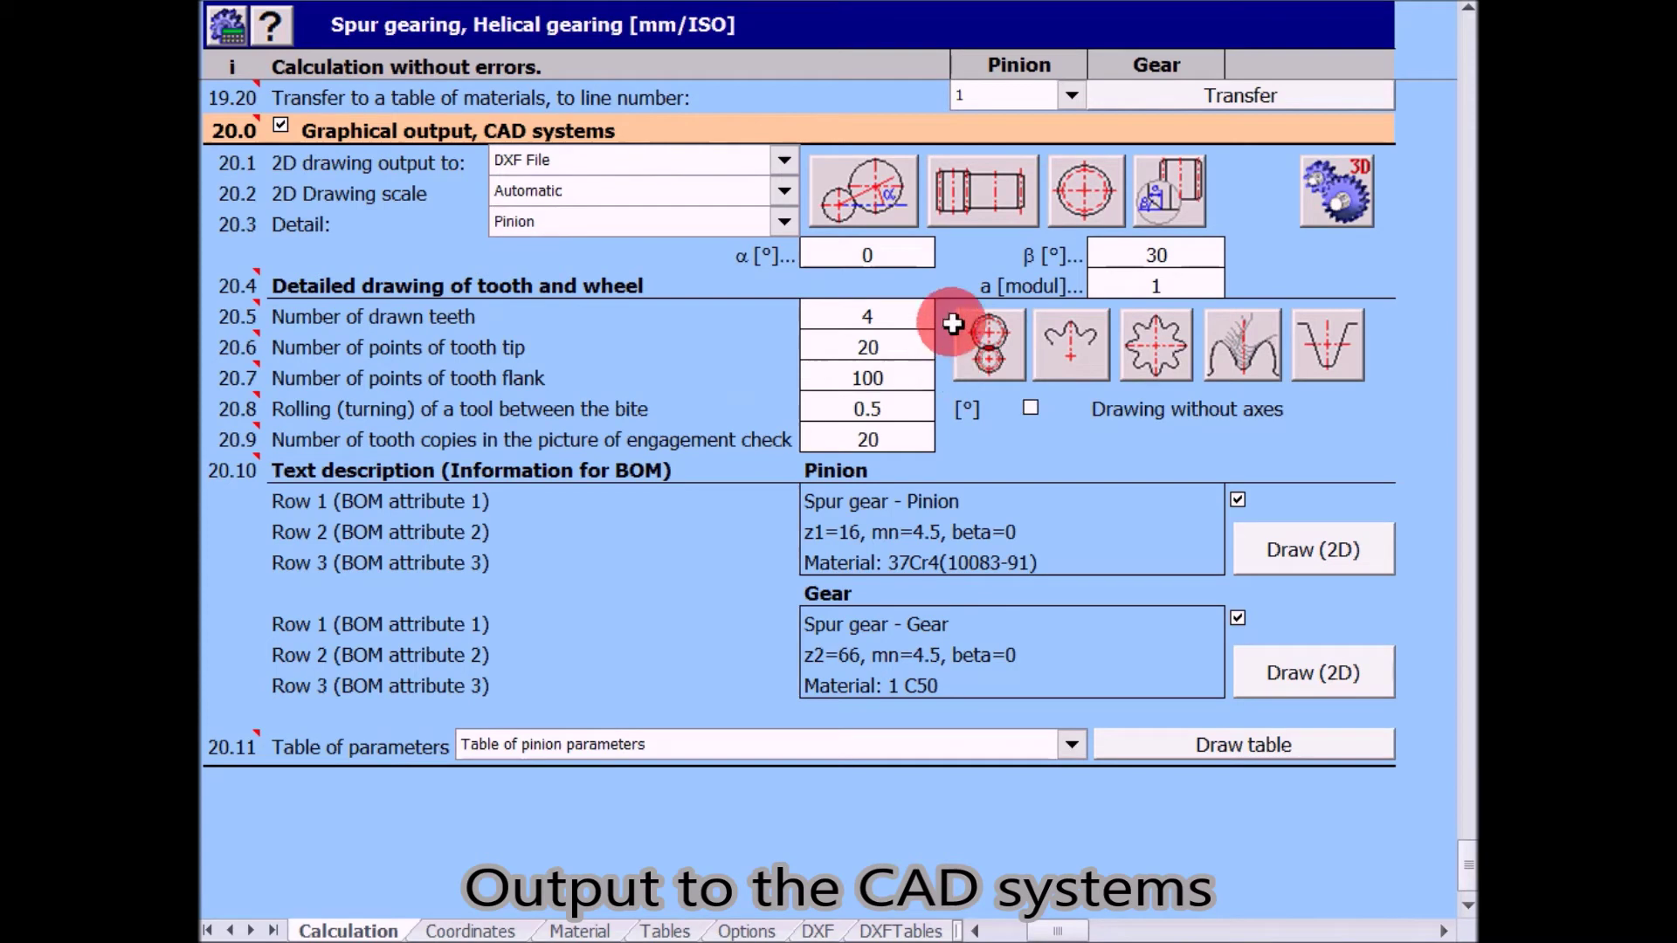
left_click(615, 164)
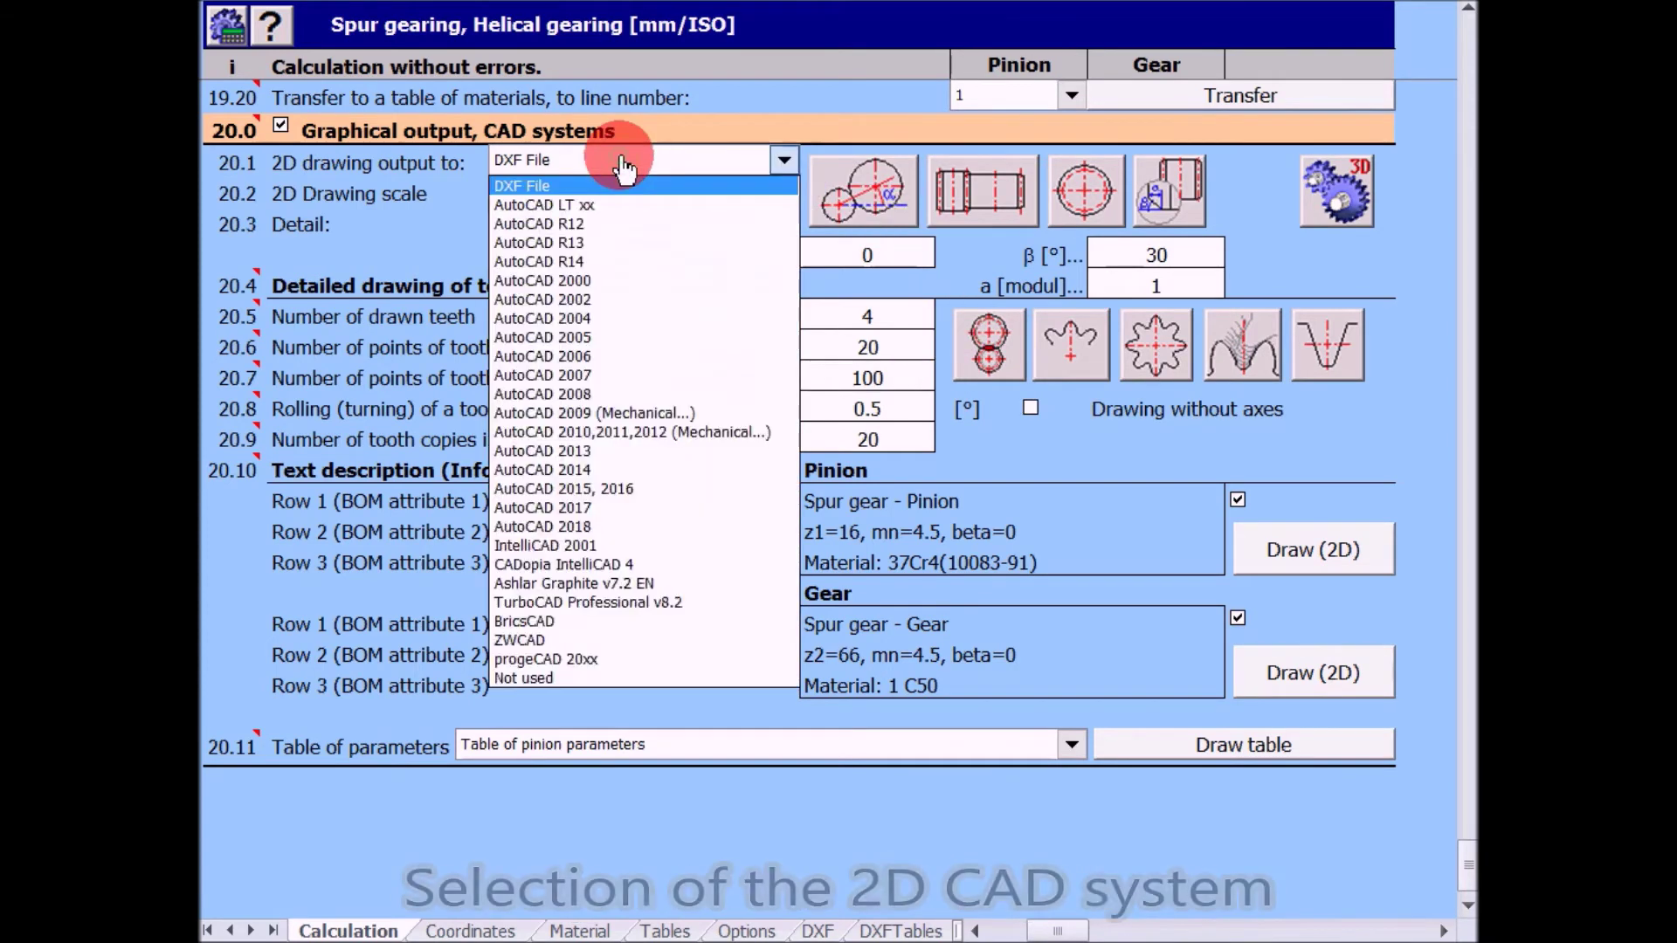
left_click(632, 488)
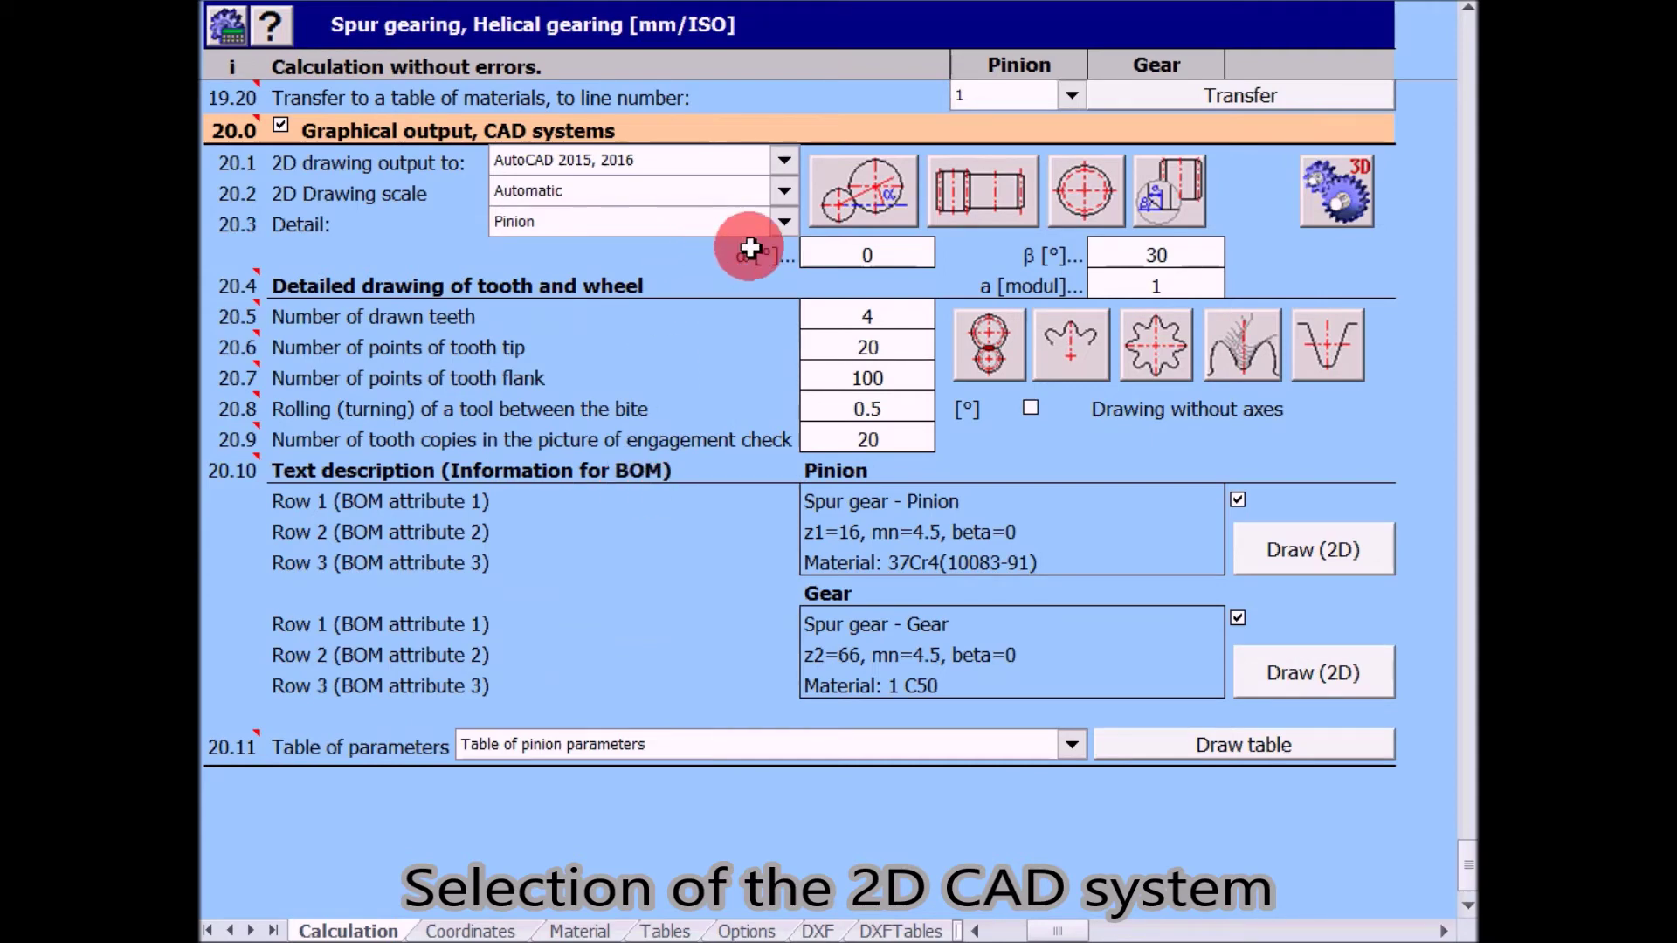
Step: Insert the gear-pair engagement view into AutoCAD with default scale and rotation
left_click(882, 194)
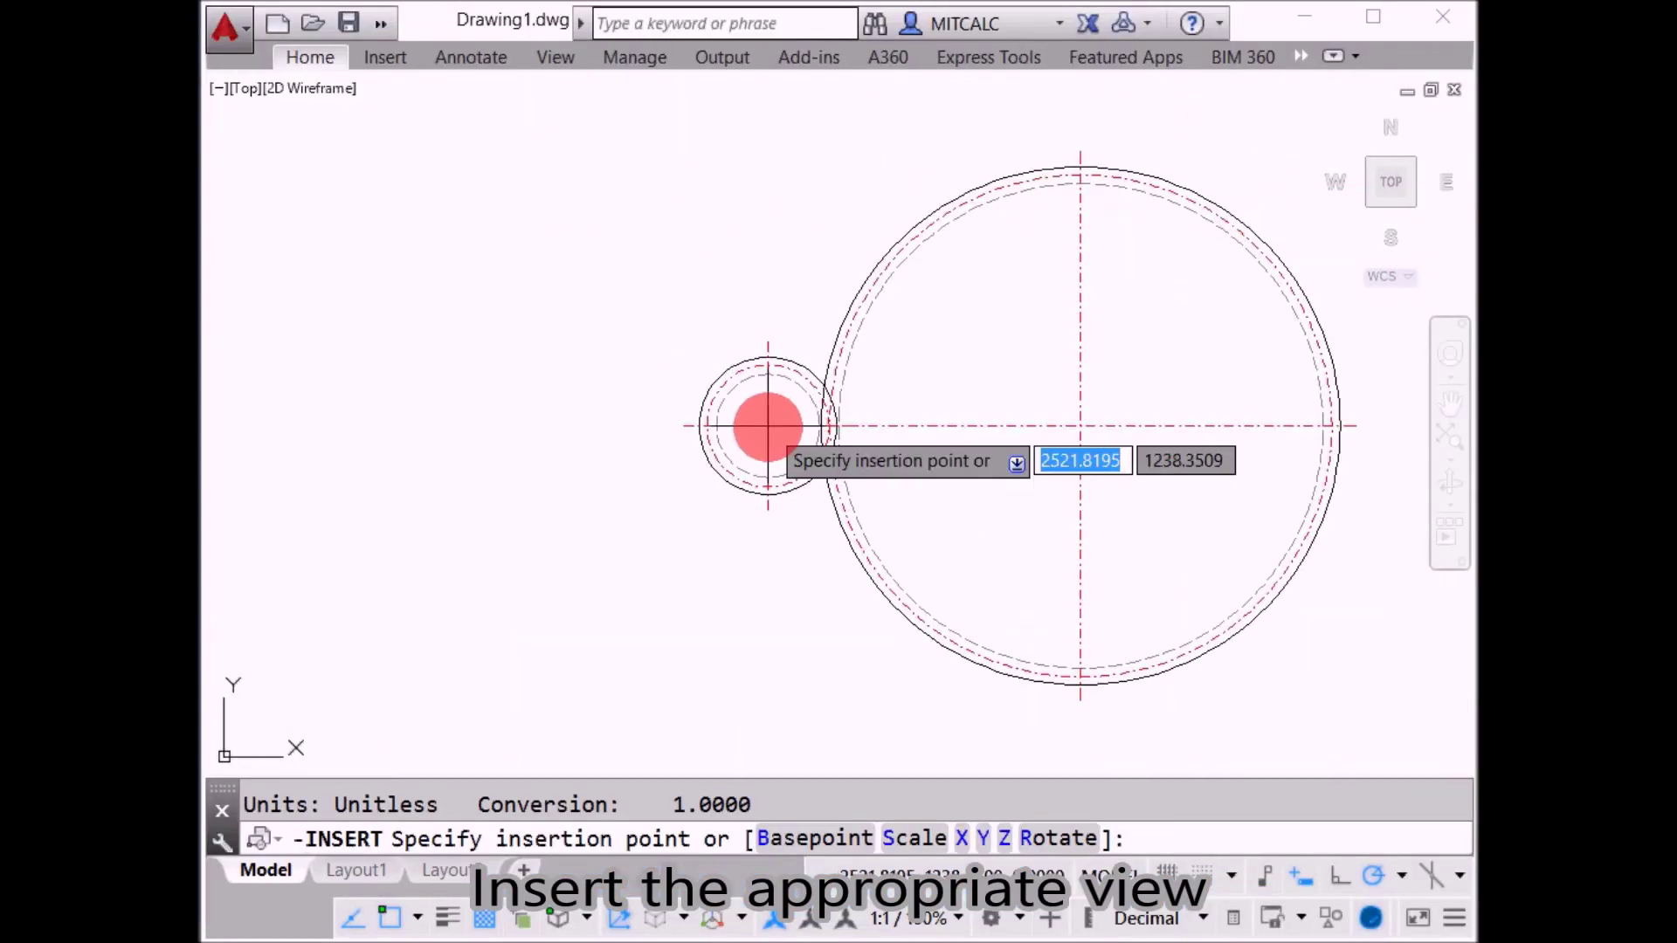
left_click(769, 423)
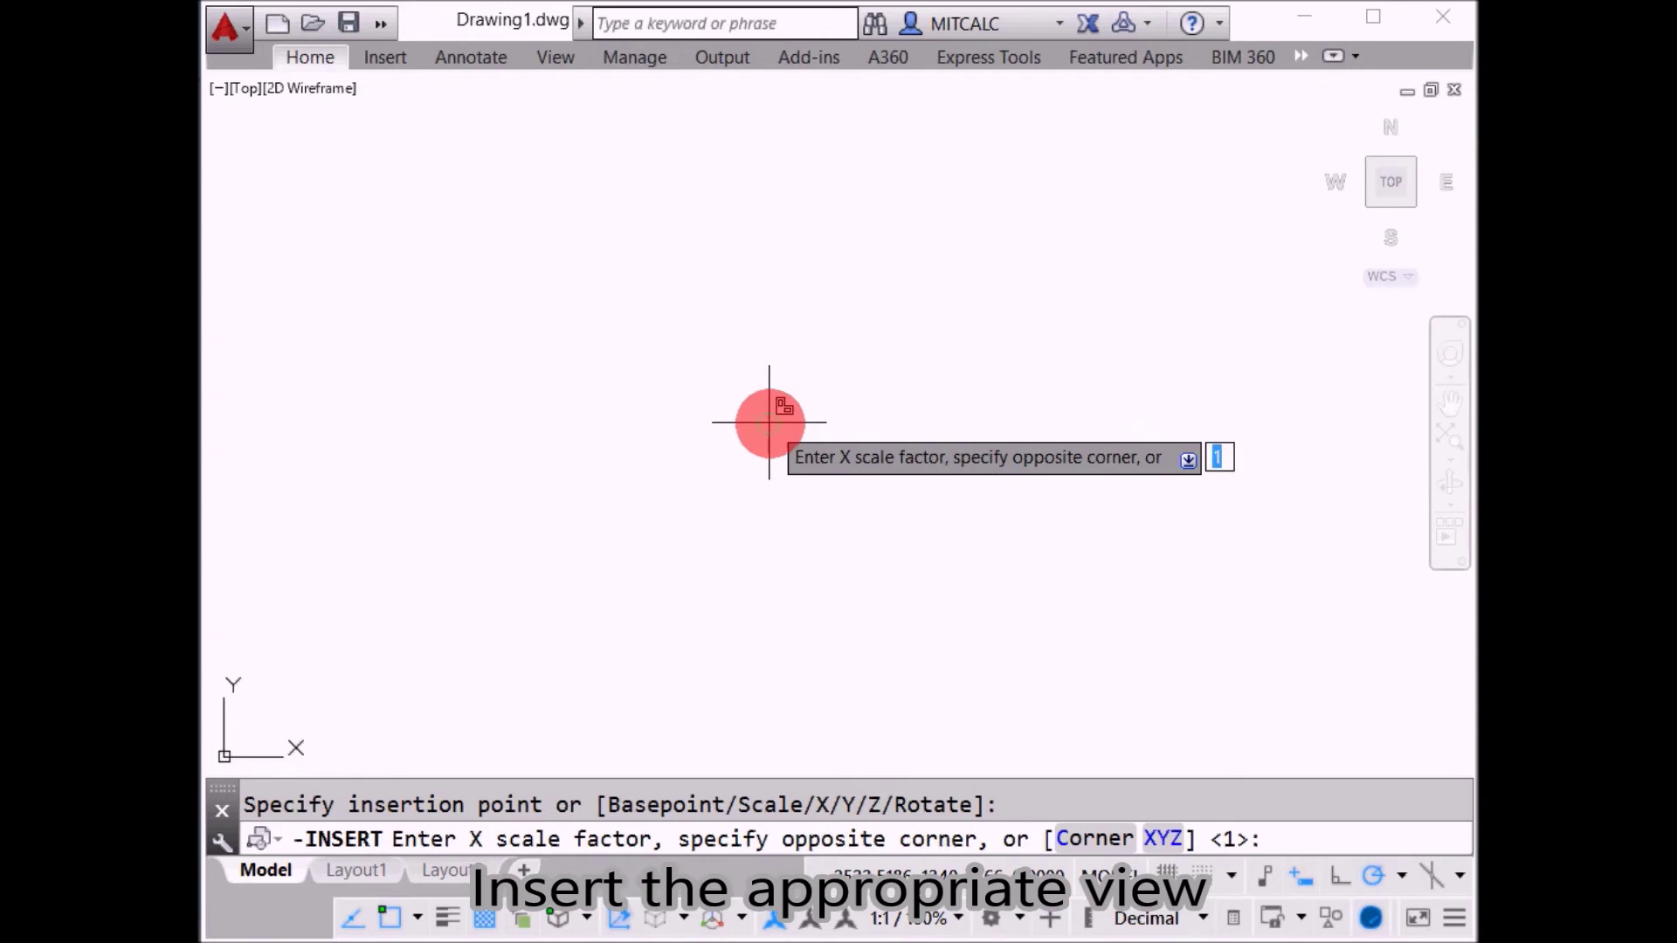
key("Return")
key("Return")
left_click(770, 423)
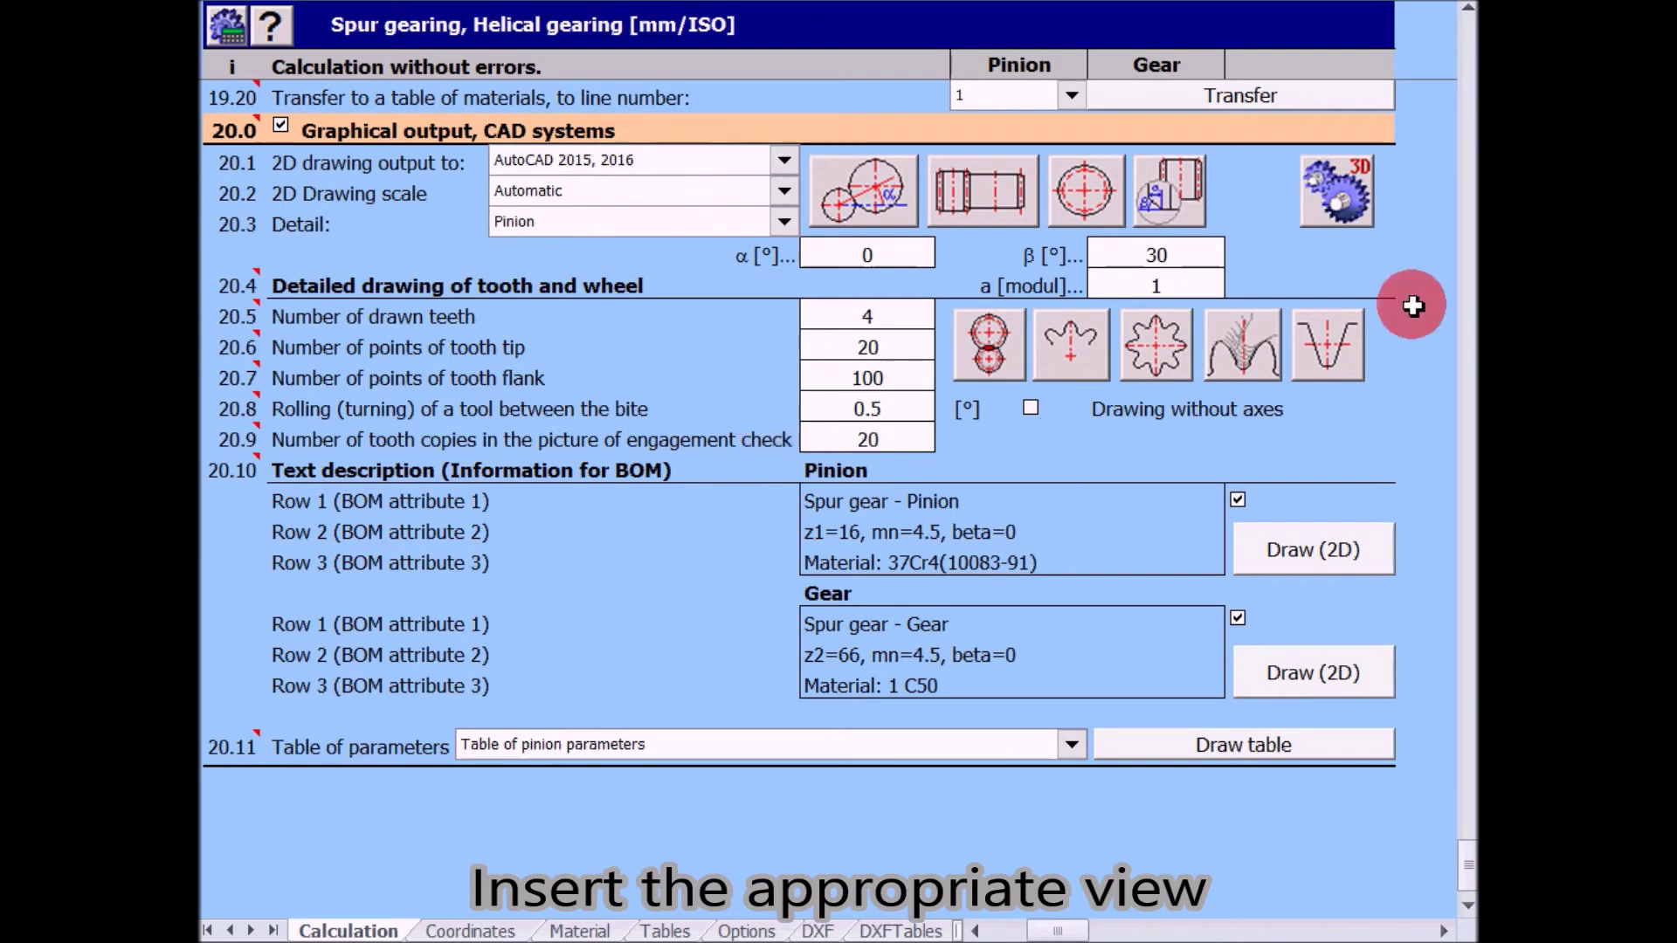
Step: Insert the gear-pair side view below the gear circles with default scale and rotation
left_click(993, 203)
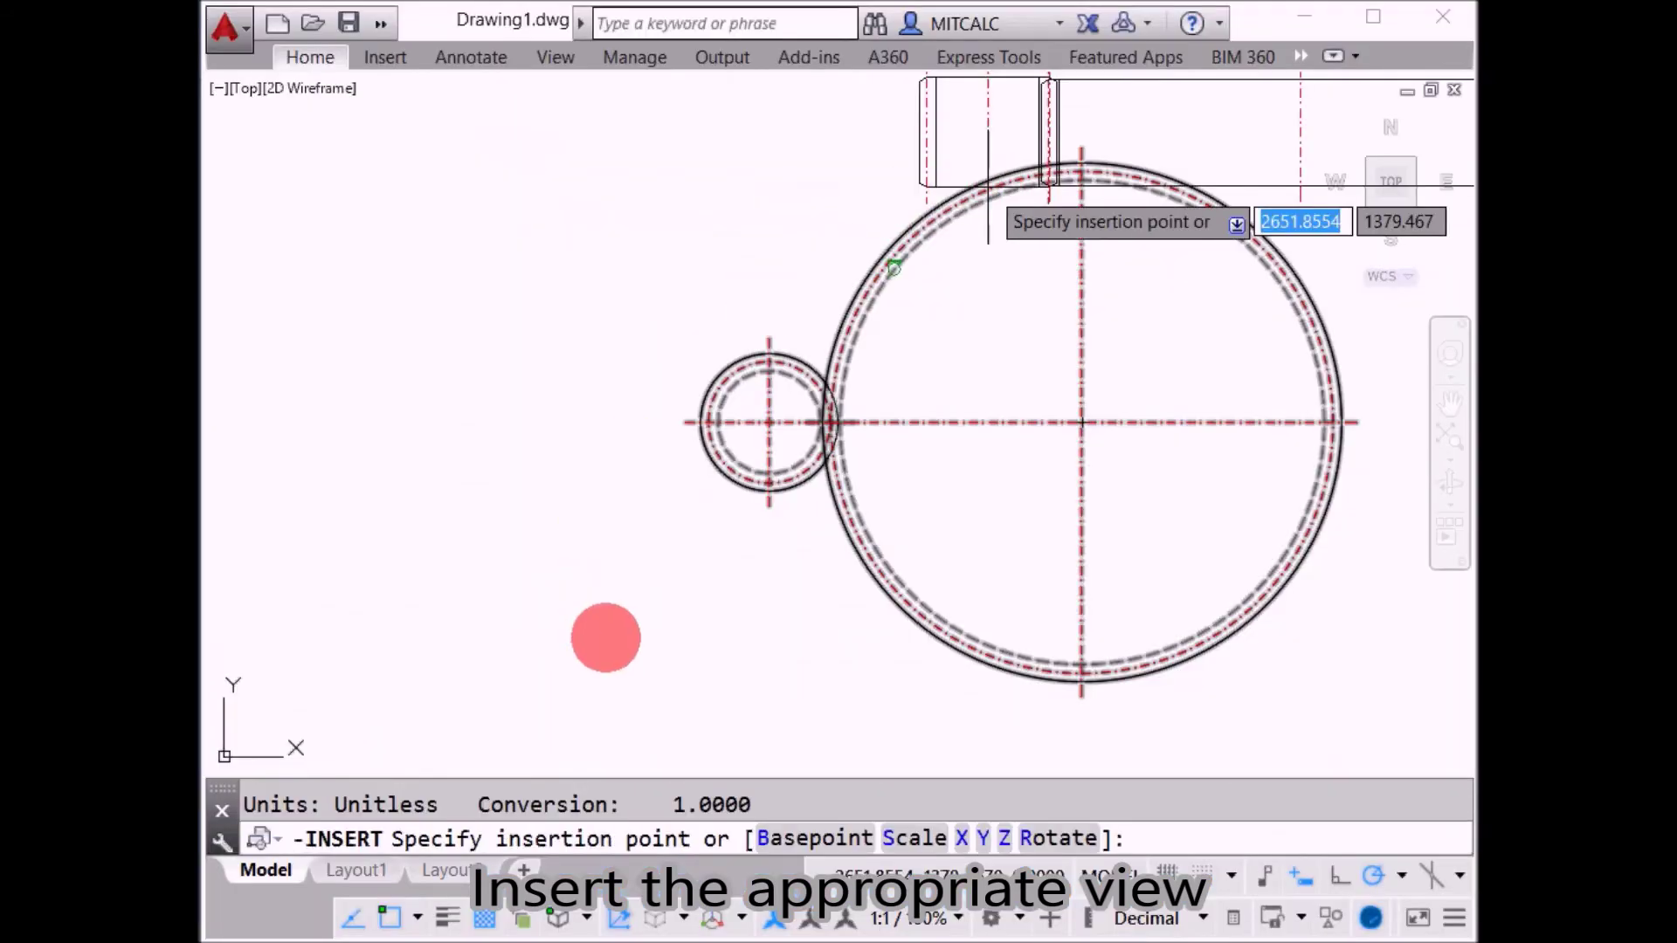
scroll(599, 681, "down", 2)
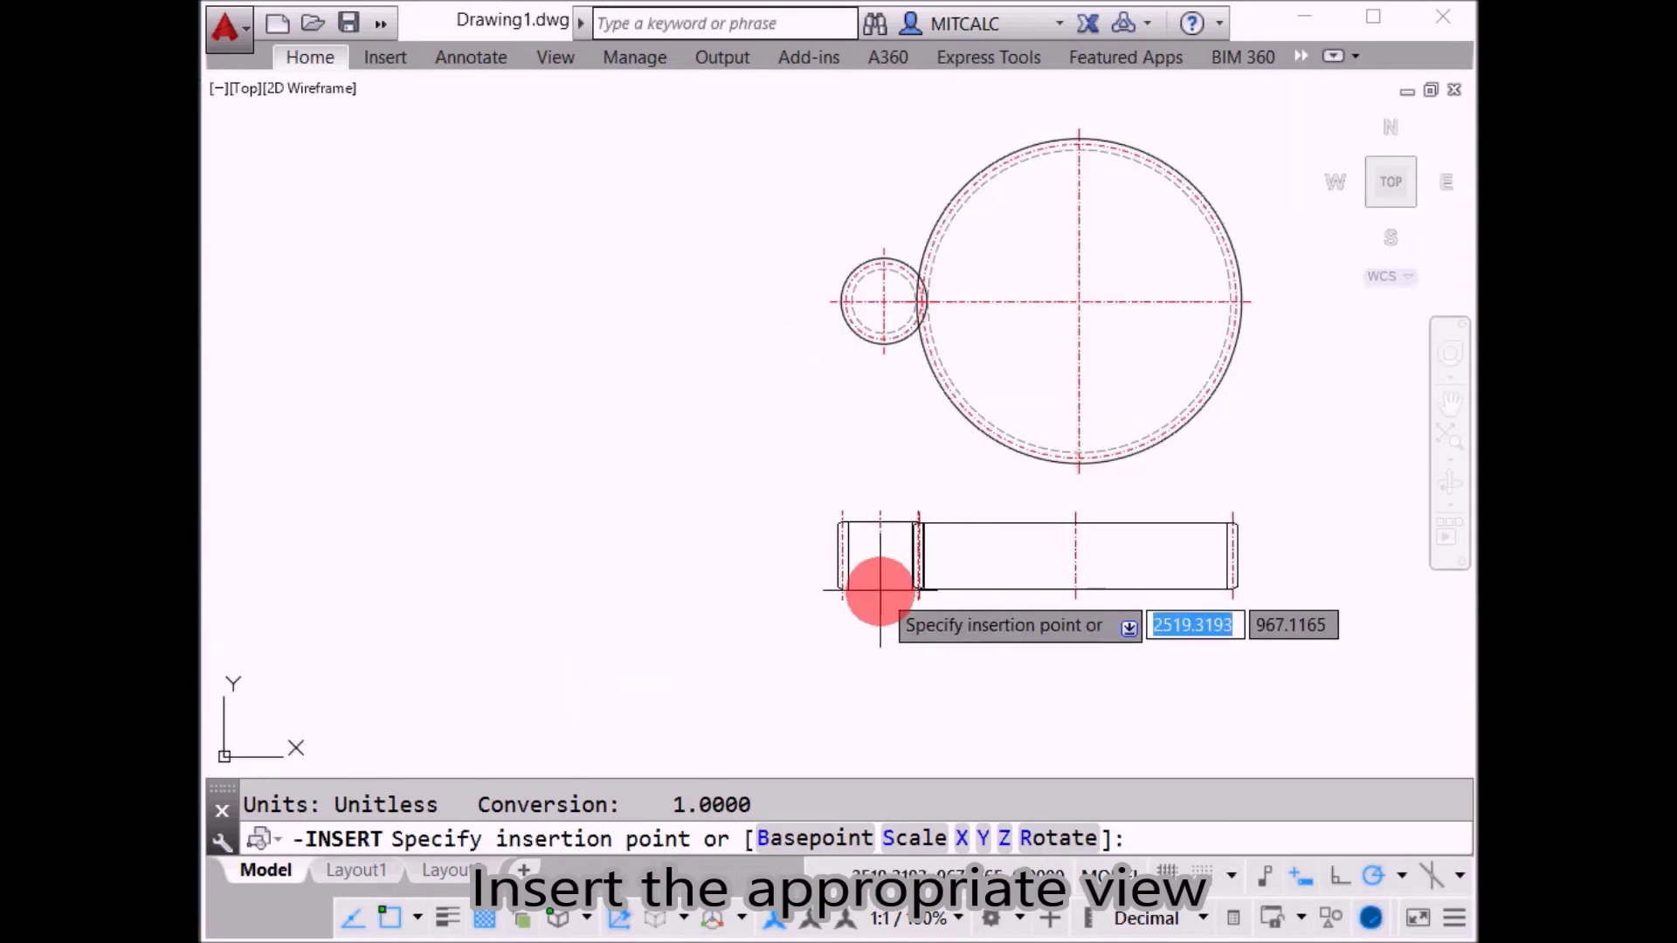
left_click(884, 551)
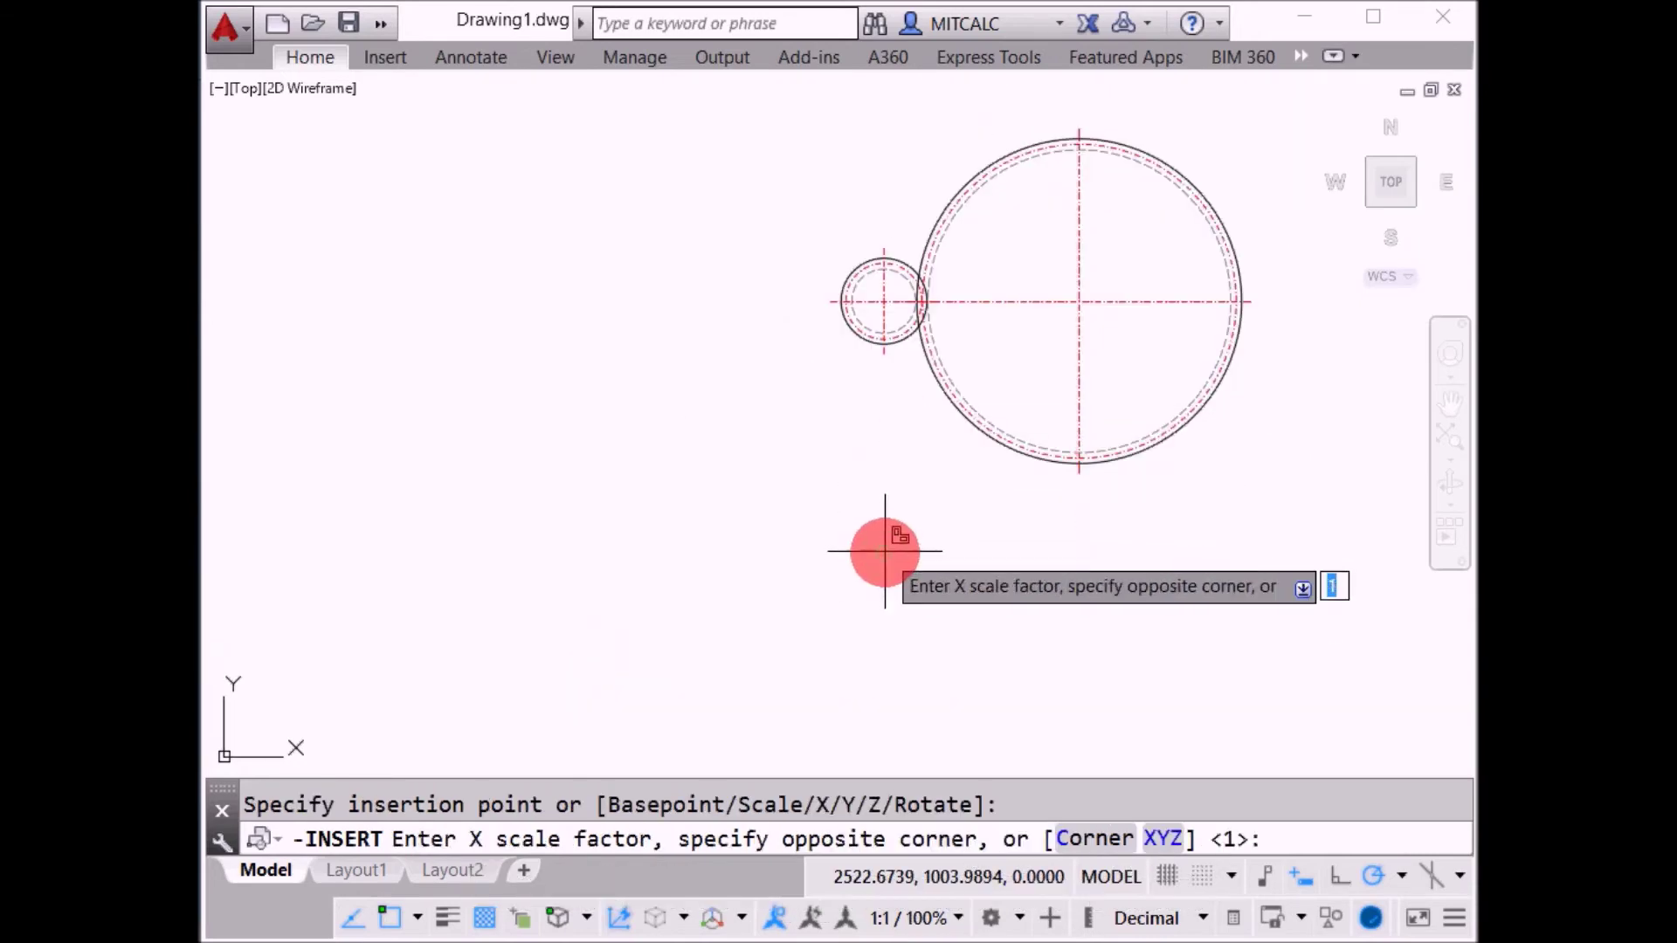
key("Return")
key("Return")
key("Return")
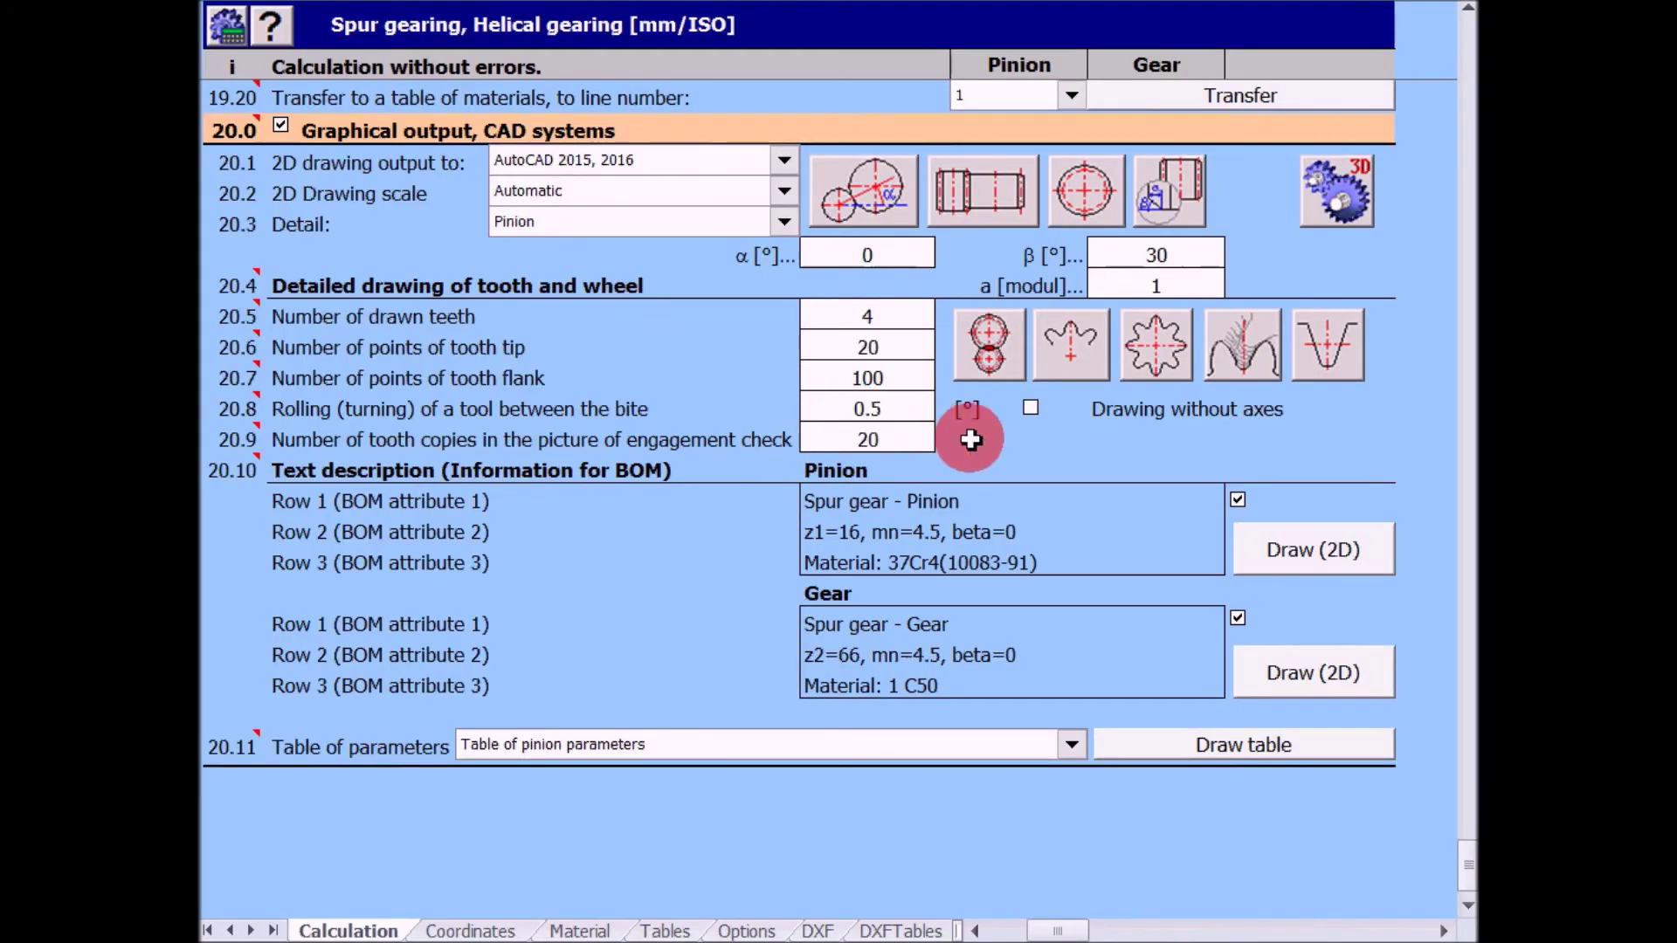
Step: Place the Table of pinion parameters left of the gear views at default scale and rotation
left_click(967, 737)
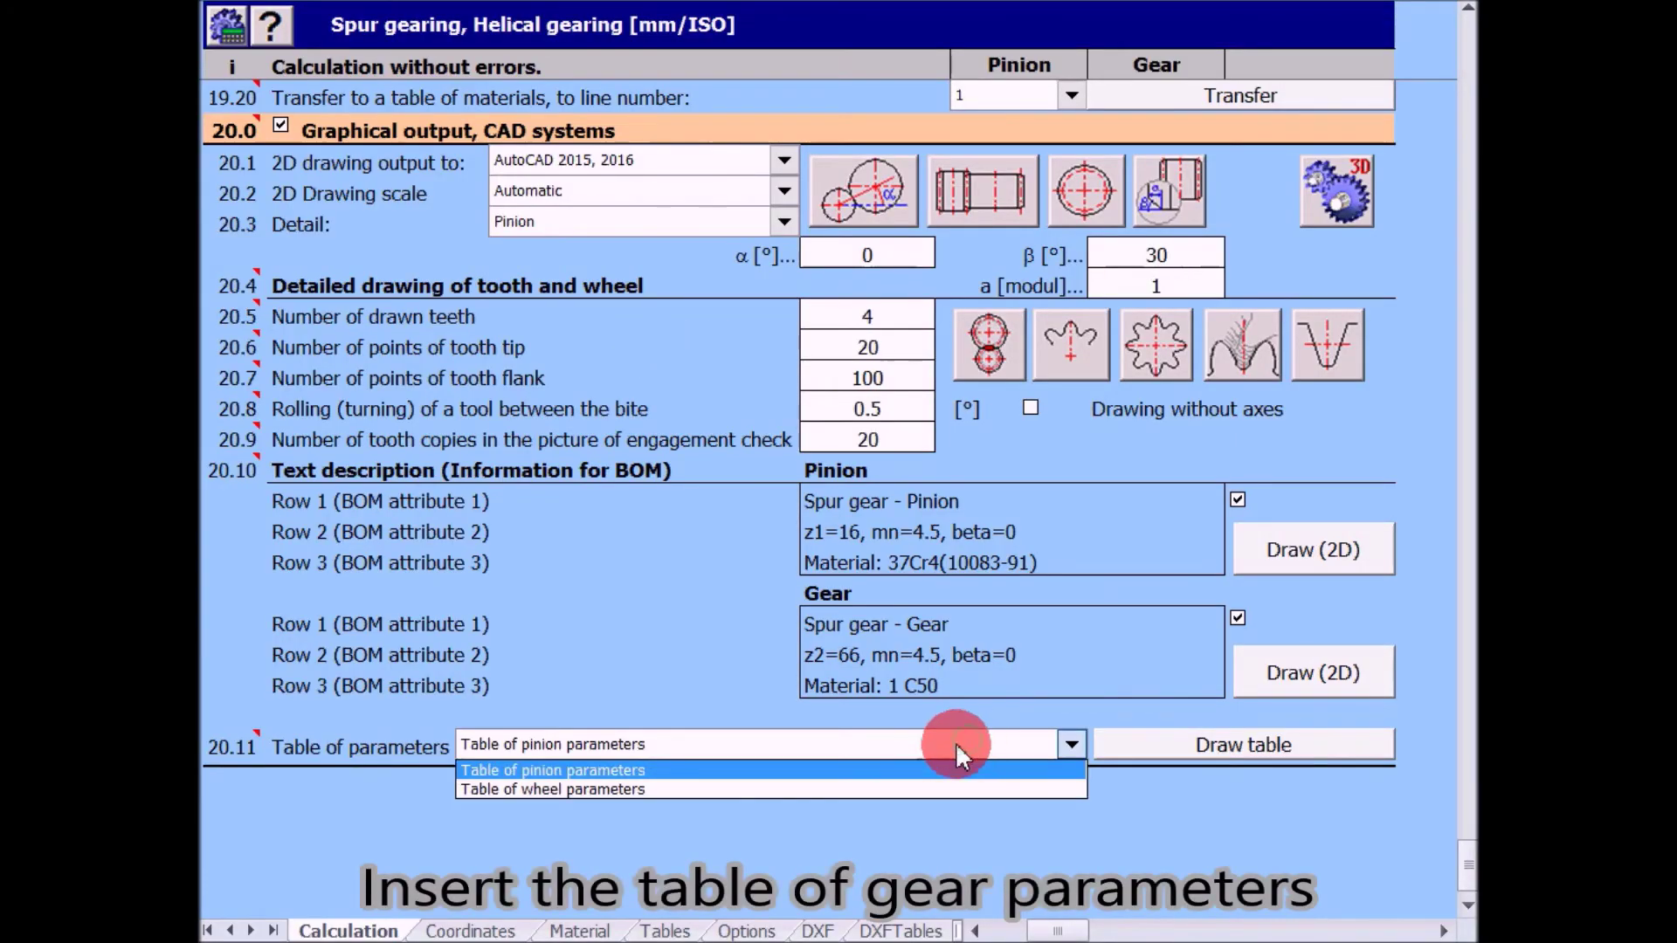
left_click(672, 766)
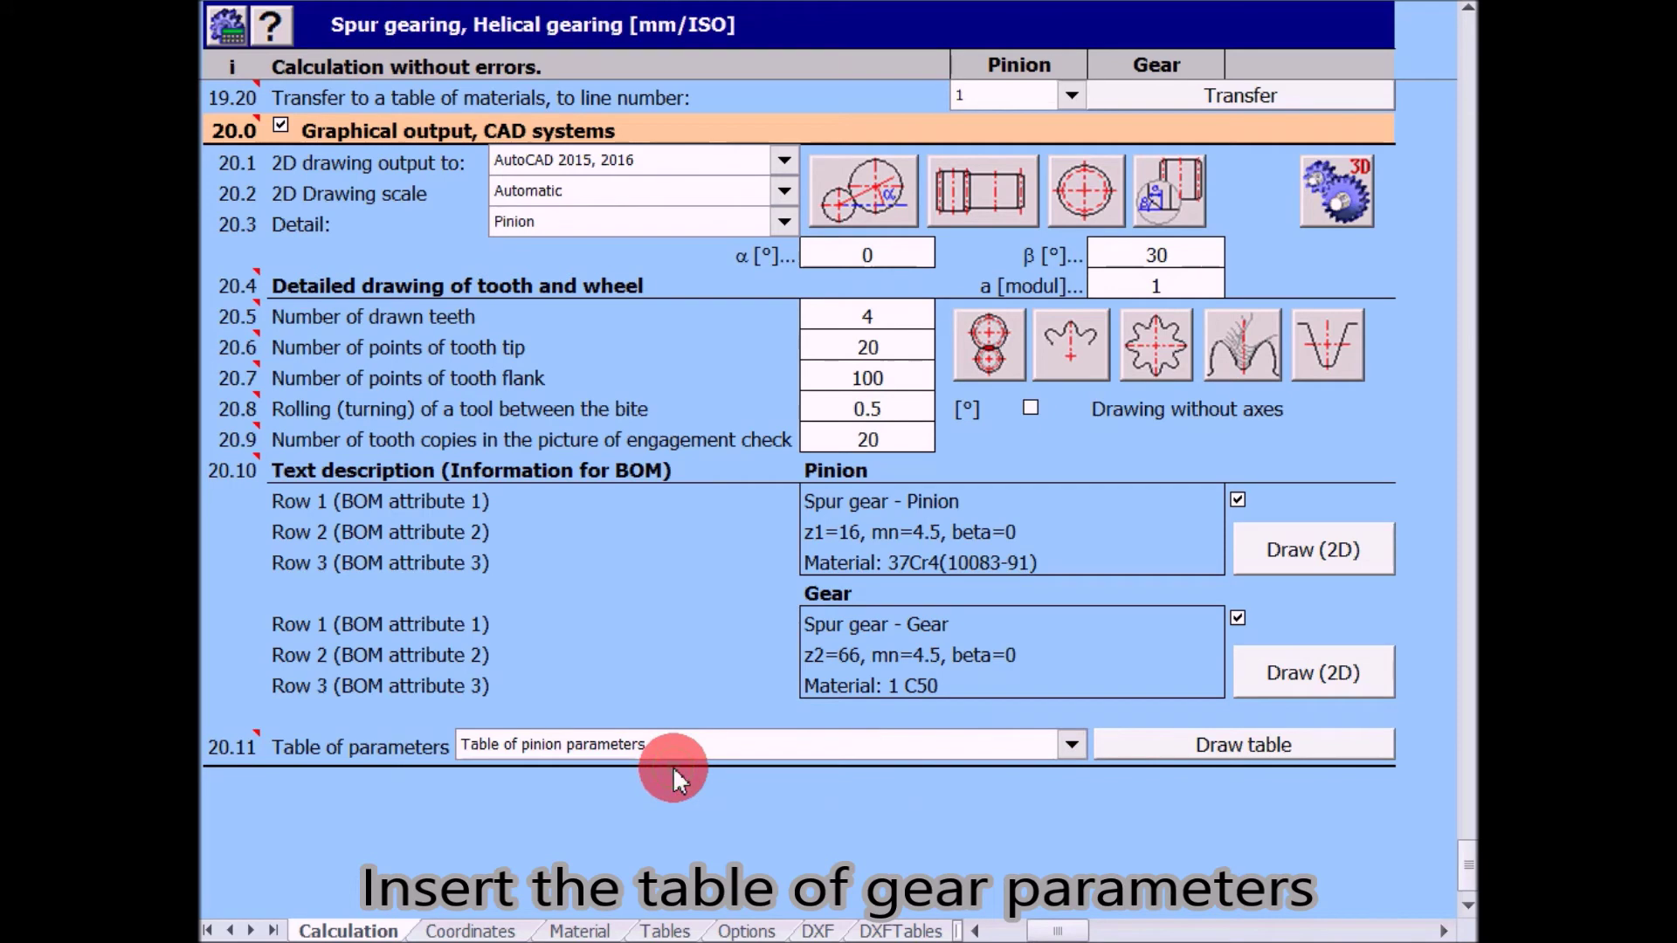
left_click(1225, 751)
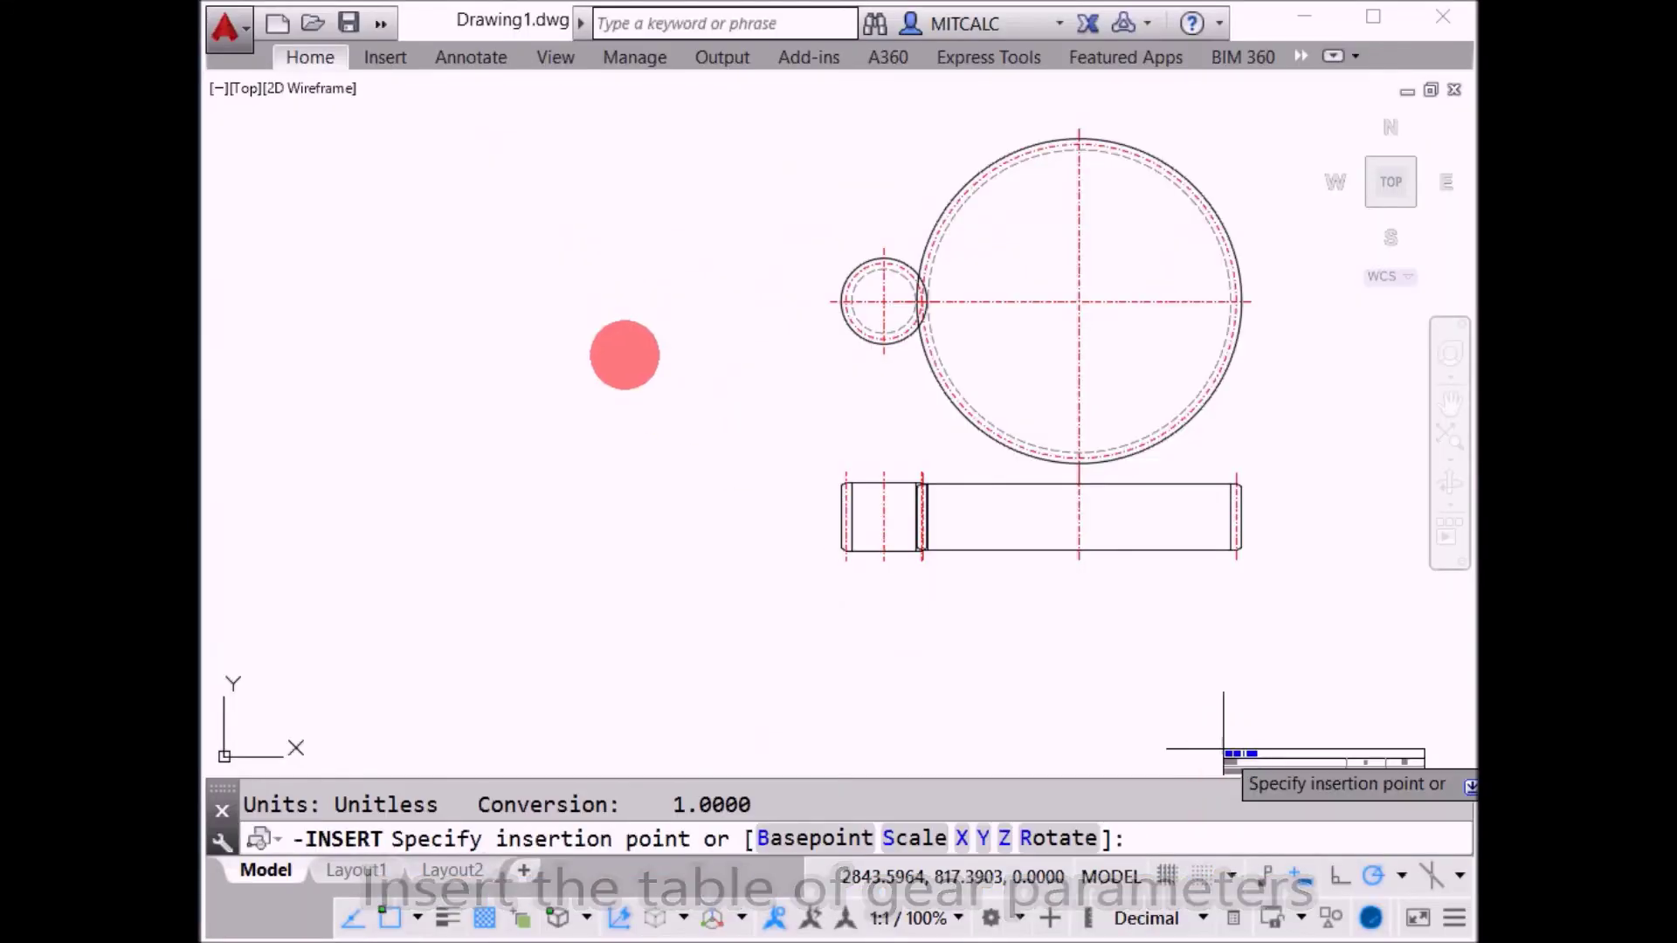
left_click(581, 179)
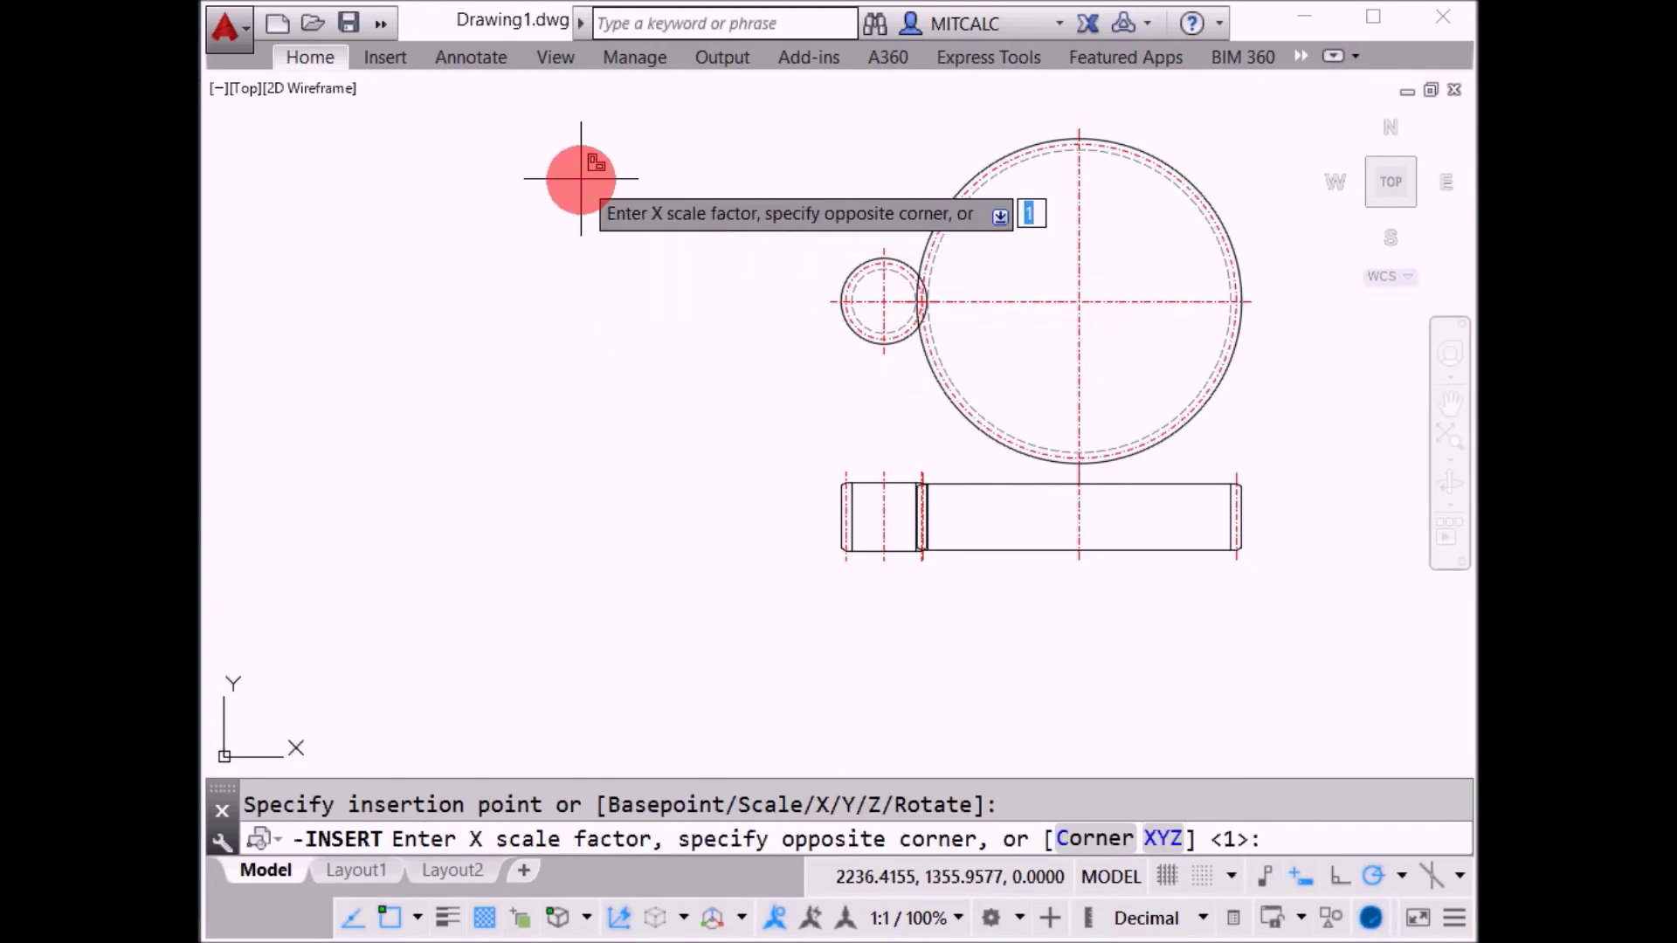
key("Return")
key("Return")
key("Return")
scroll(838, 199, "up", 4)
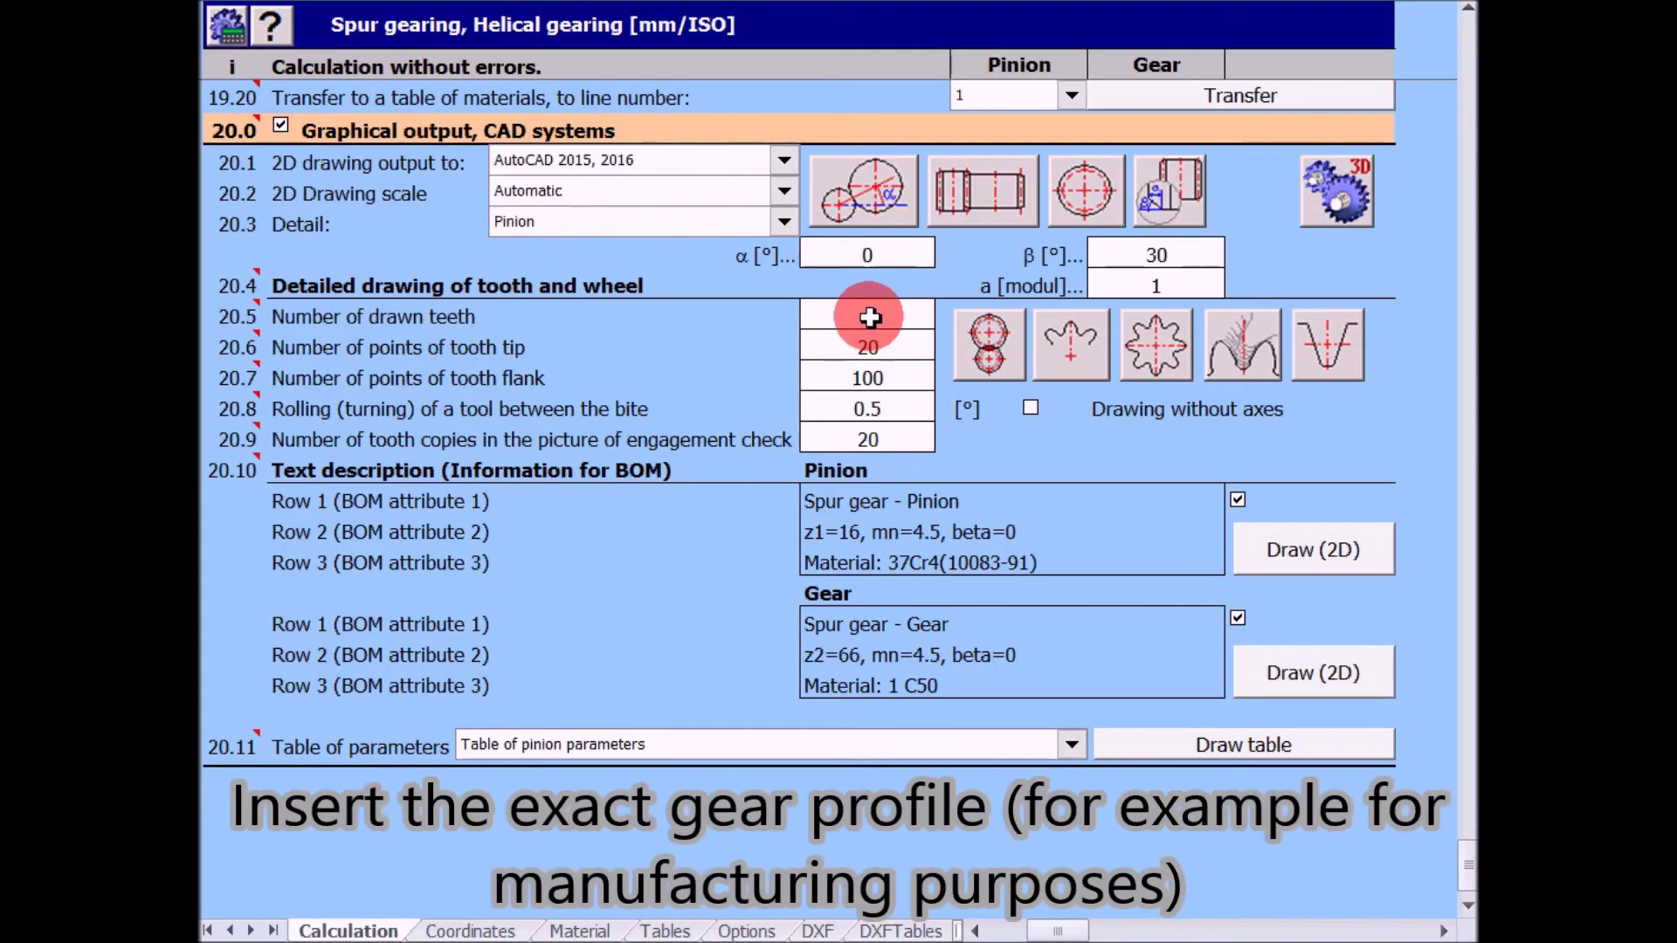
Step: Insert the exact 16-tooth pinion profile at the pinion centre, then zoom to its top teeth
left_click(1164, 348)
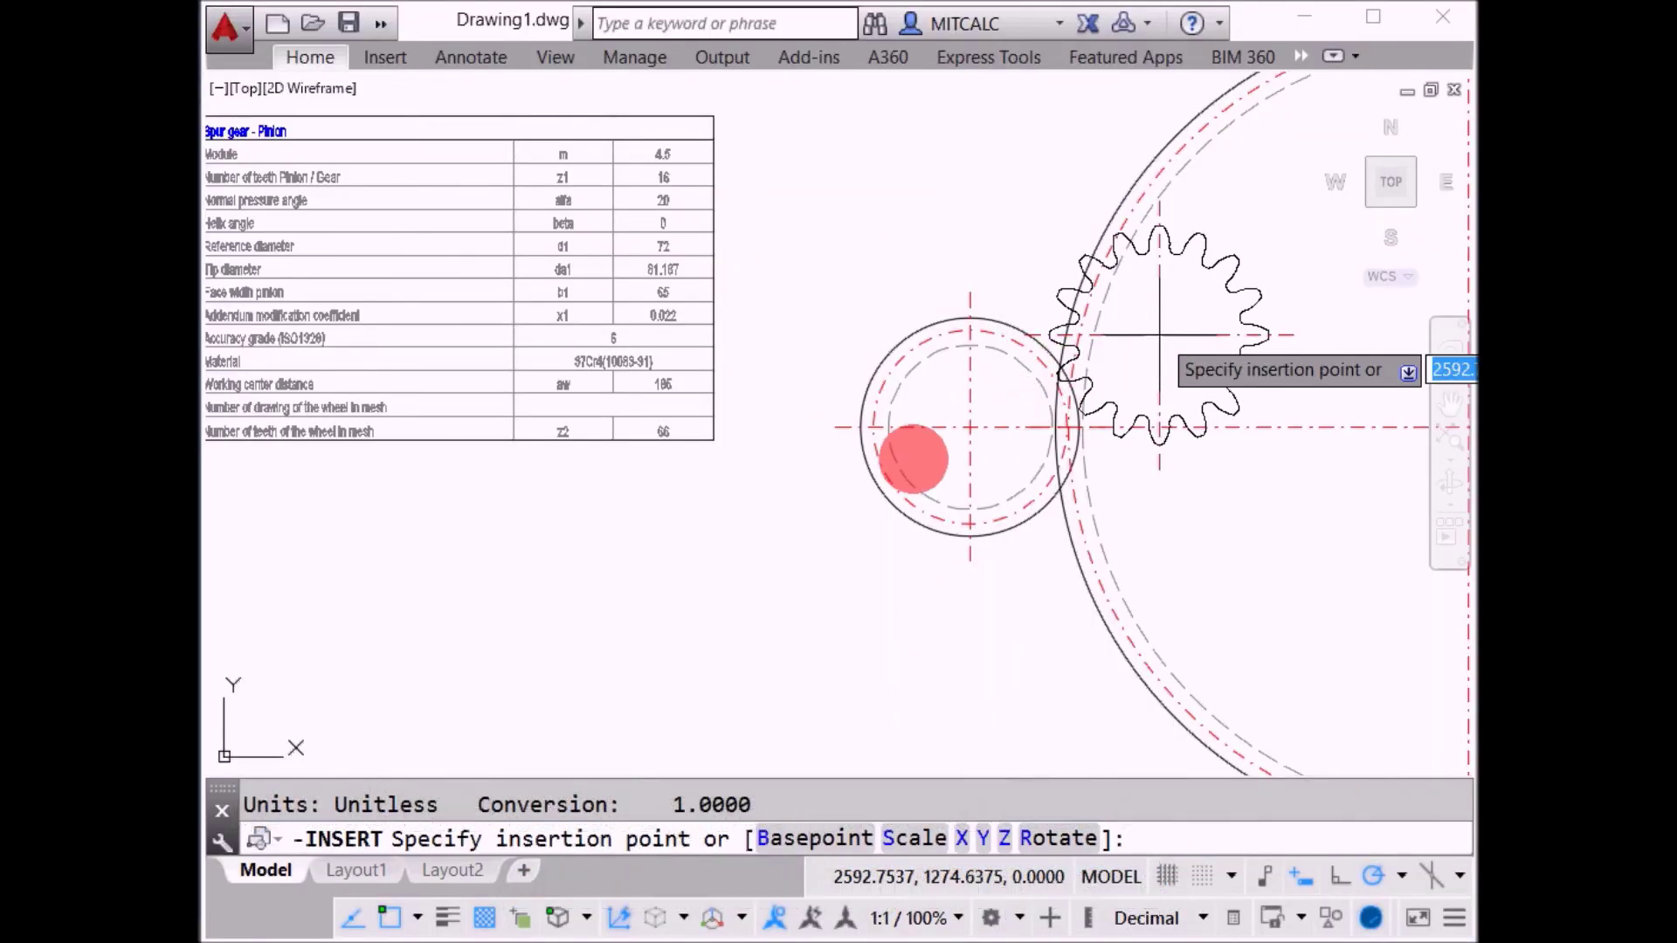
left_click(969, 427)
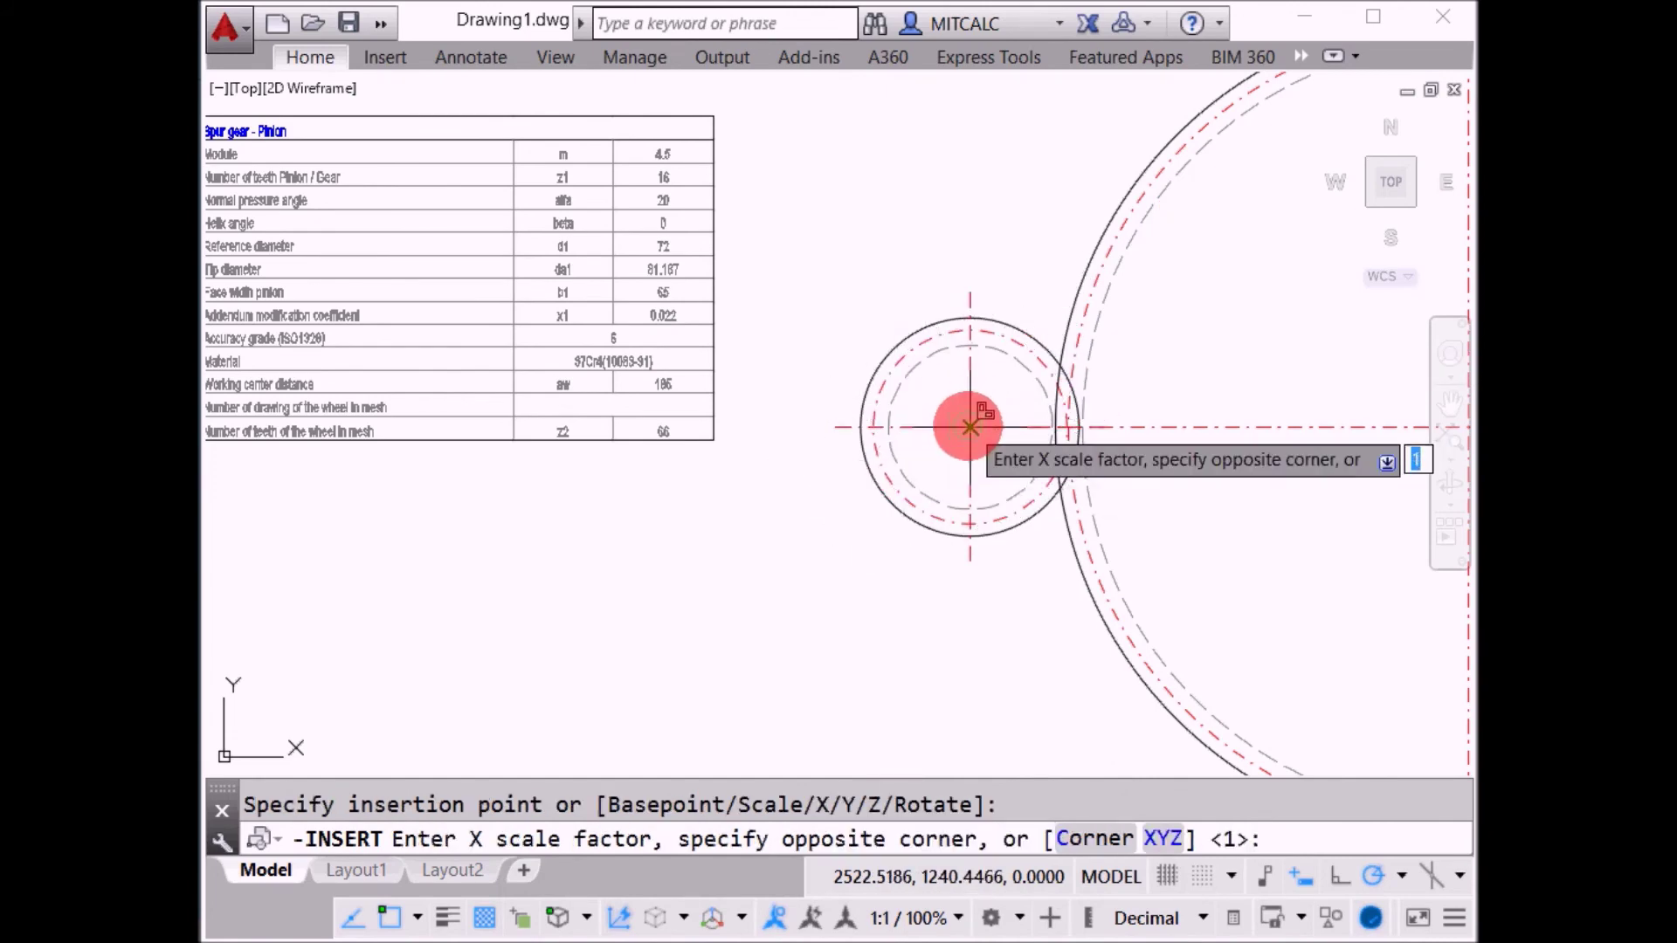
key("Return")
key("Return")
key("Return")
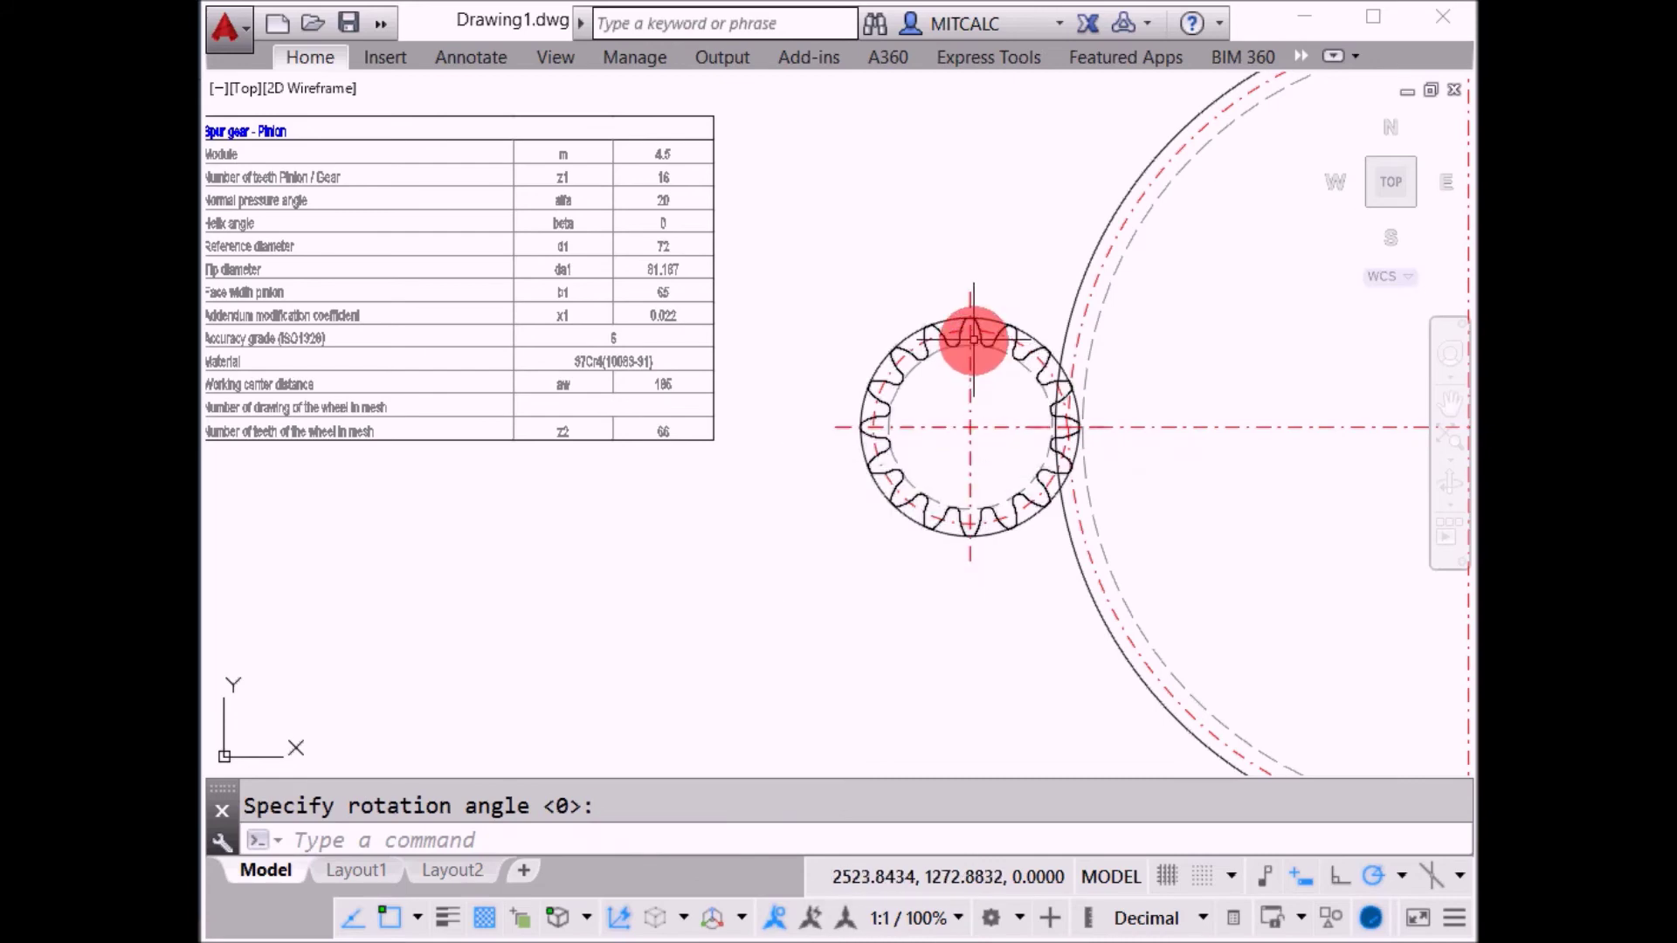
scroll(974, 340, "up", 2)
scroll(973, 340, "up", 2)
scroll(973, 339, "up", 3)
scroll(973, 340, "up", 2)
scroll(974, 340, "up", 2)
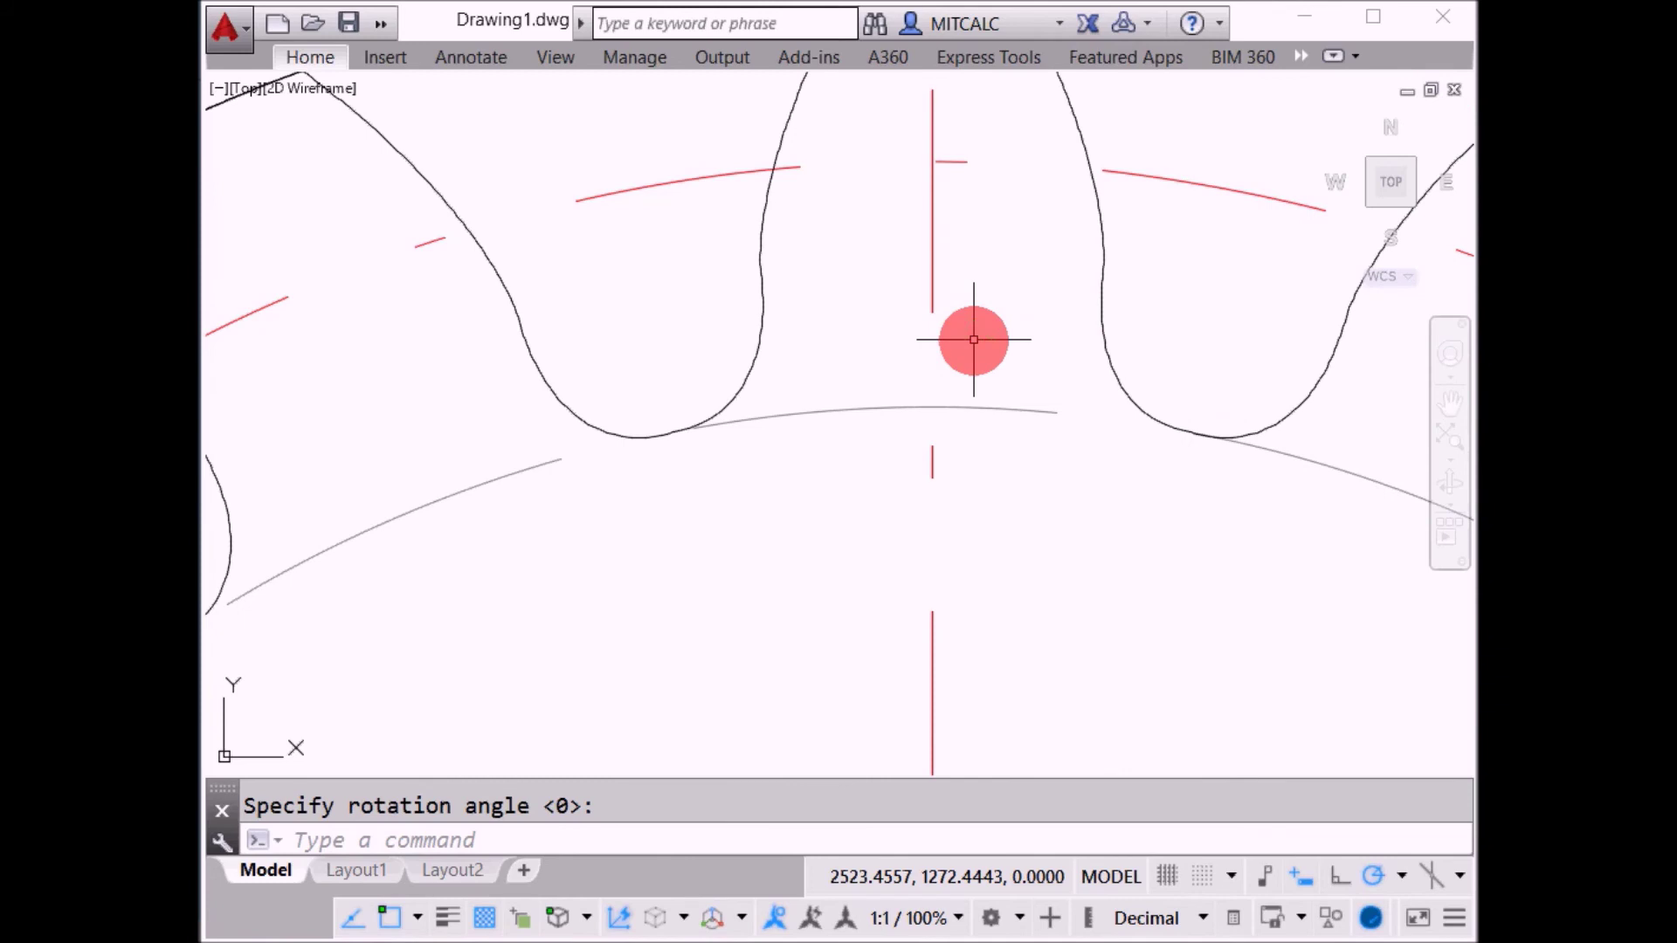
middle_click_drag(974, 339, 907, 593)
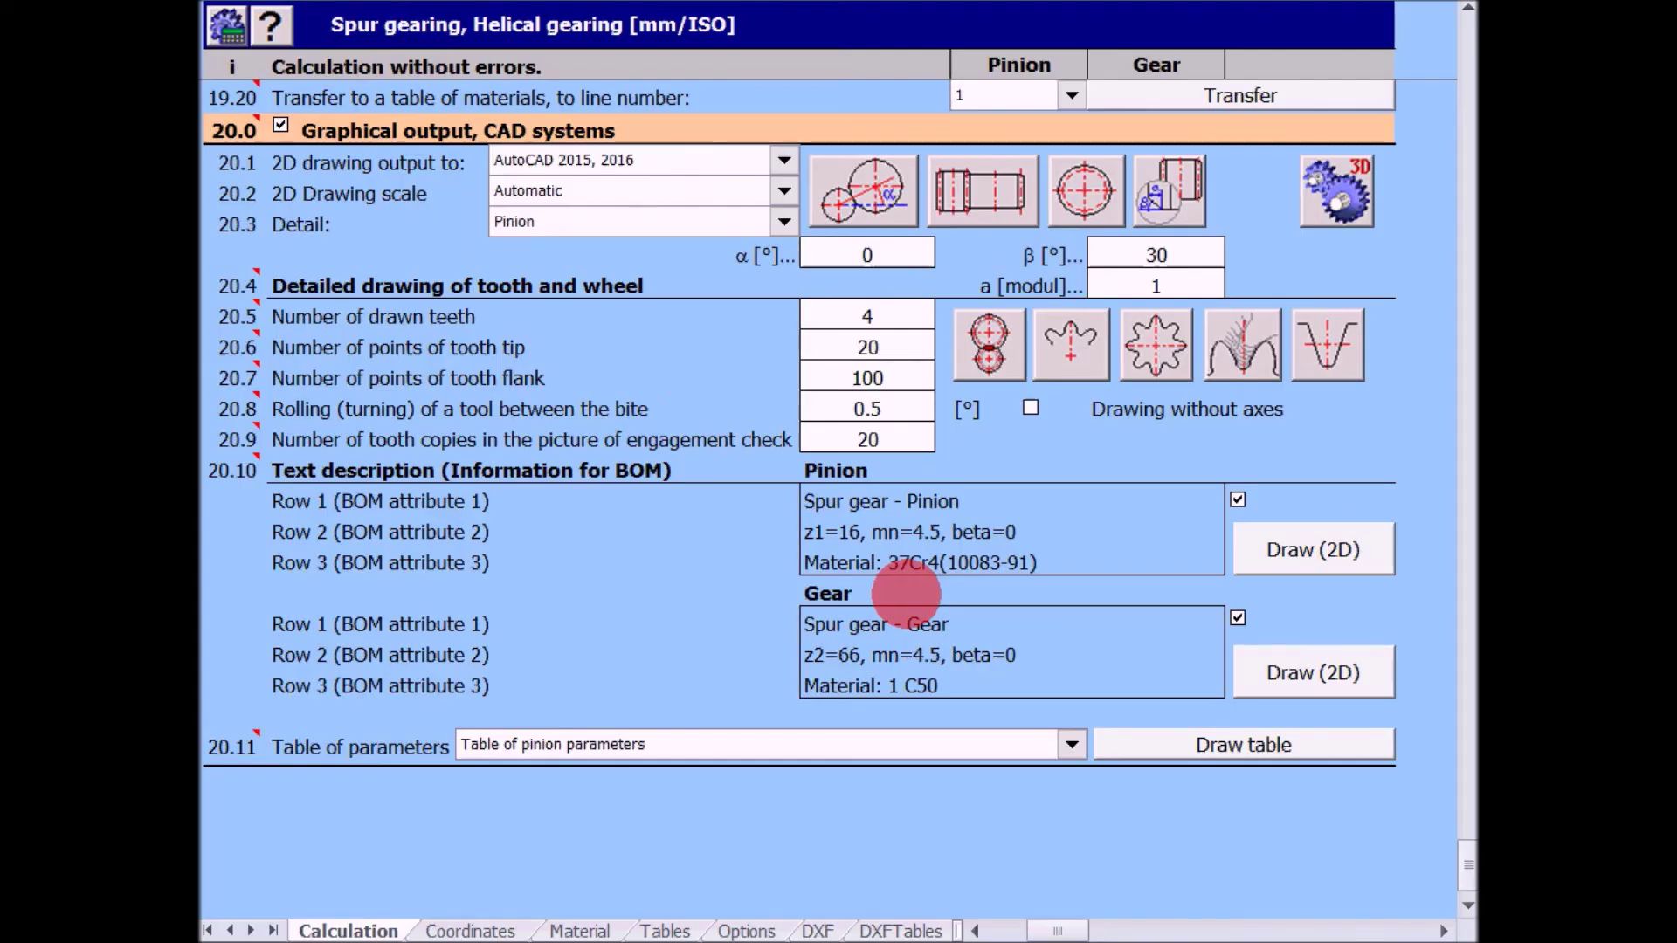
Step: Insert the 'Straight spur gearing - assembly' from MITCalc's 3D output into Inventor
left_click(1336, 193)
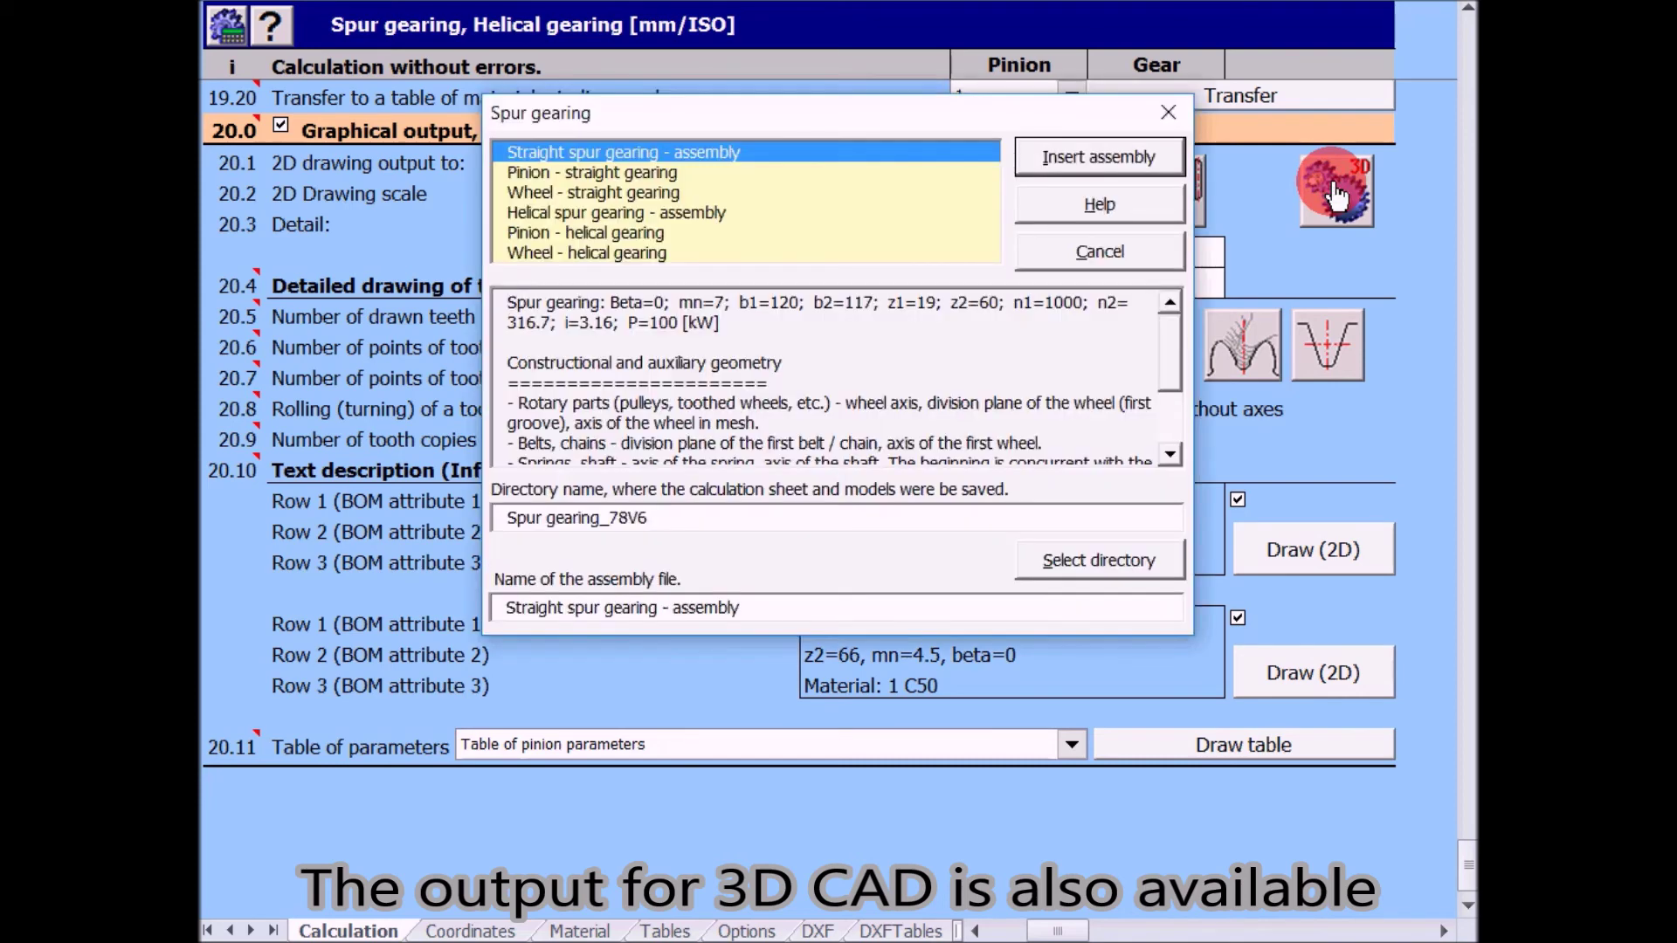
left_click(683, 152)
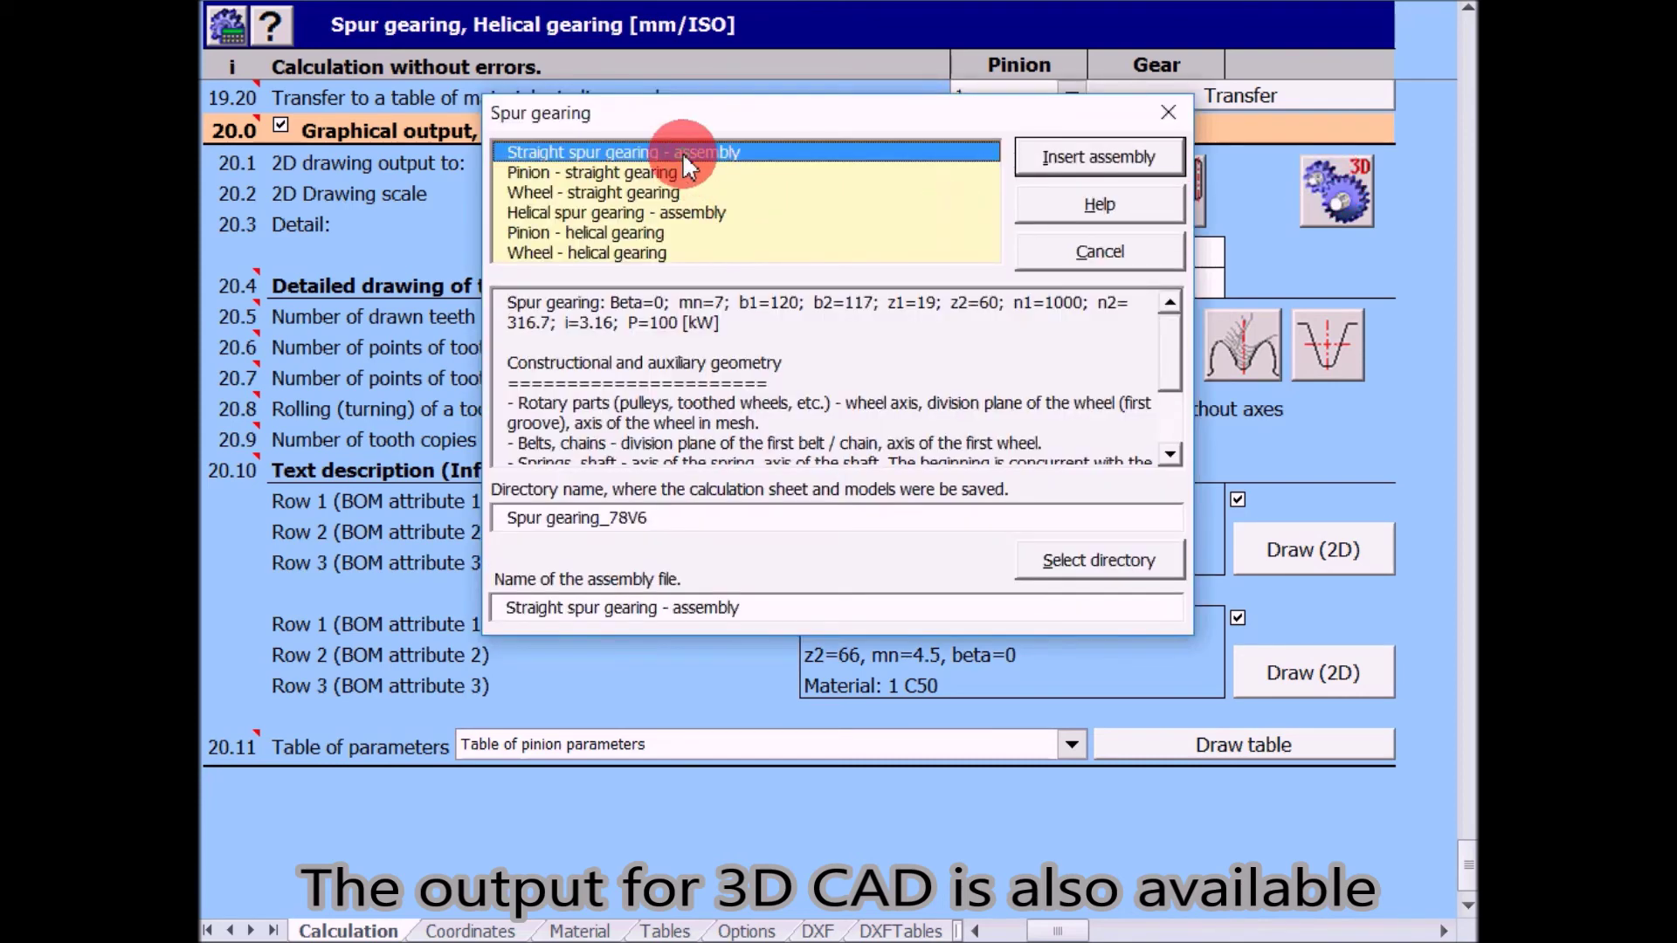
left_click(1091, 157)
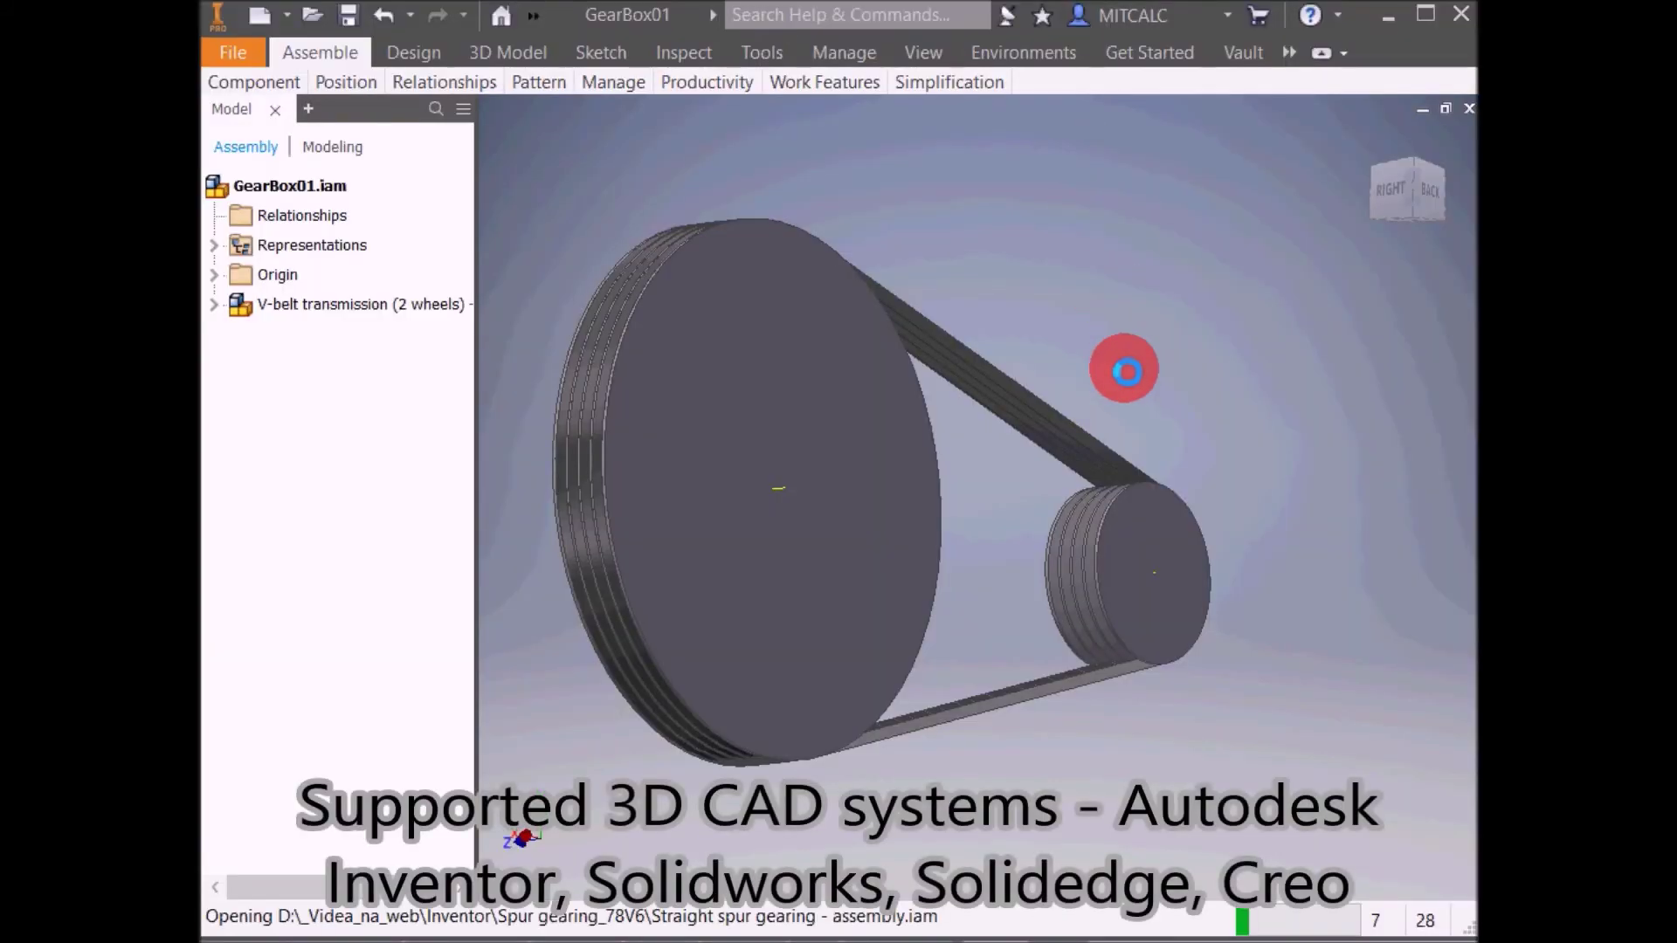
Step: Place the spur gear assembly in GearBox01 and Rebuild All to regenerate the gears
left_click(1135, 370)
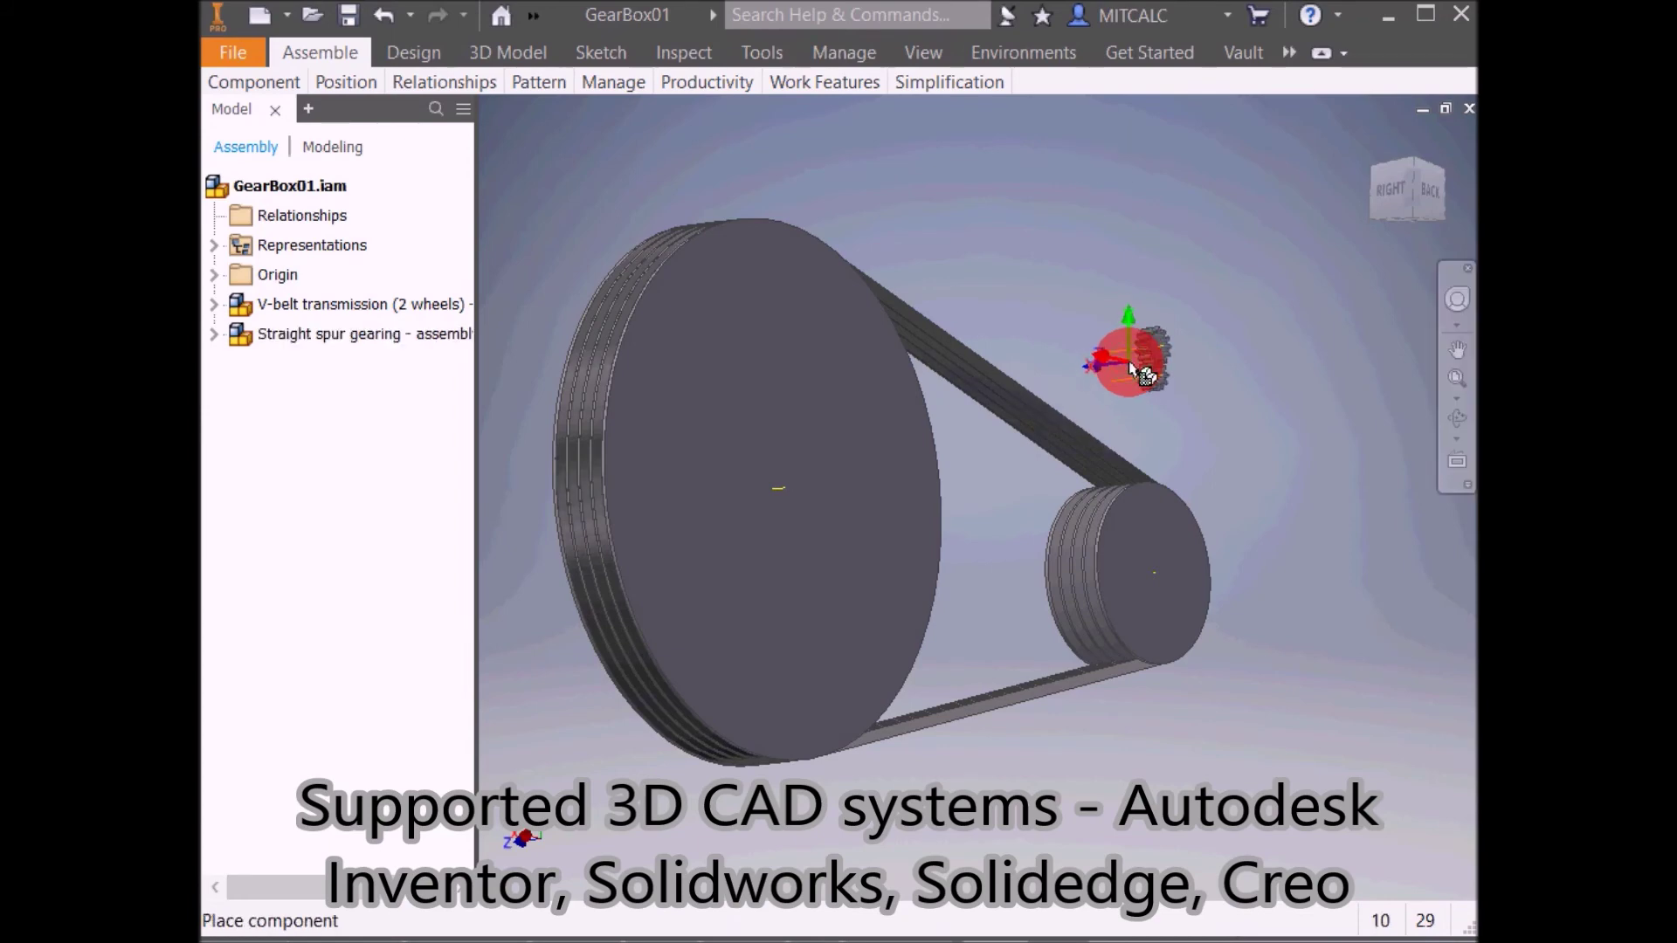
left_click(1118, 367)
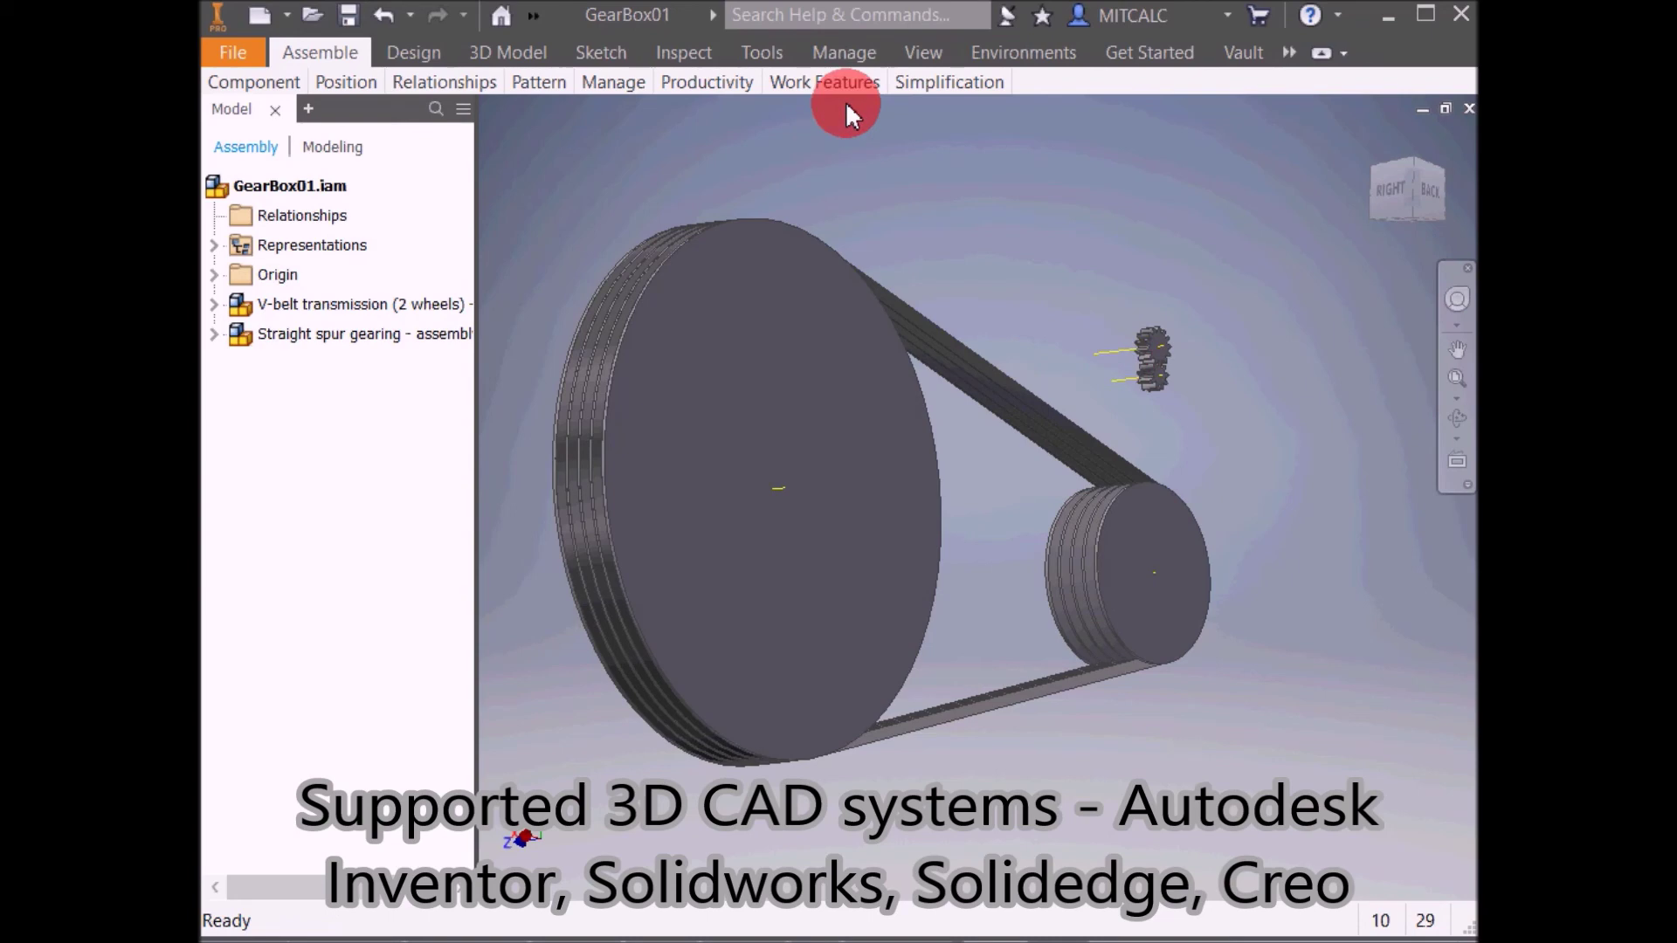
left_click(851, 54)
left_click(244, 82)
left_click(338, 117)
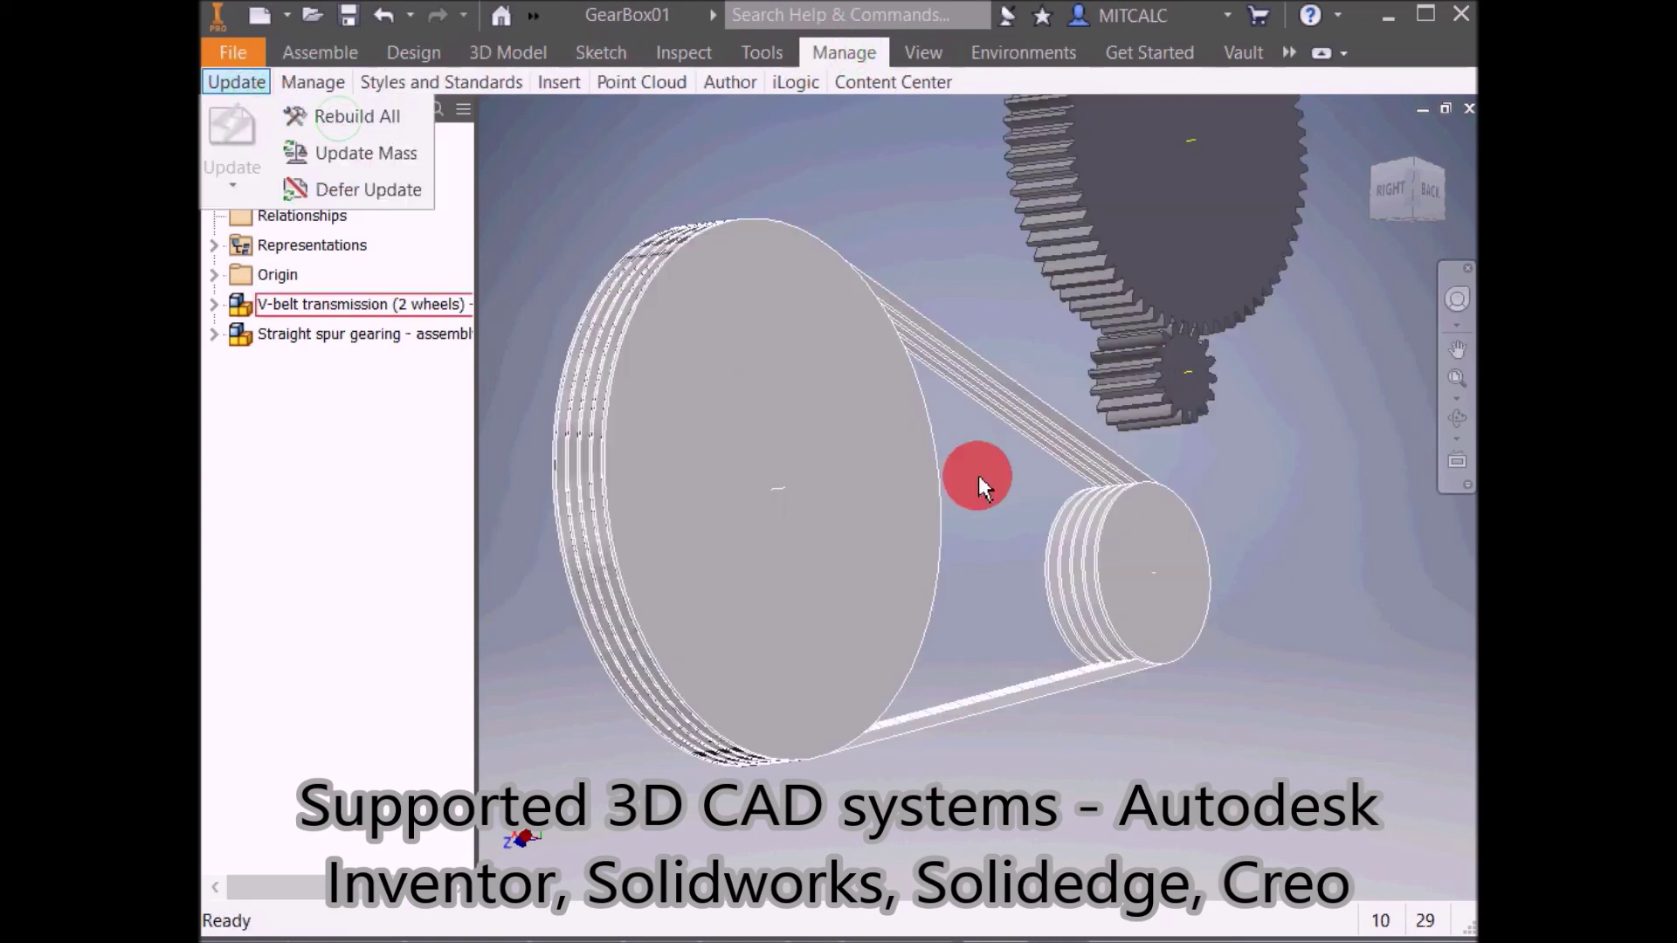
Step: Constrain the small gear's axis to the large pulley's axis and orbit to view the mesh
key("c")
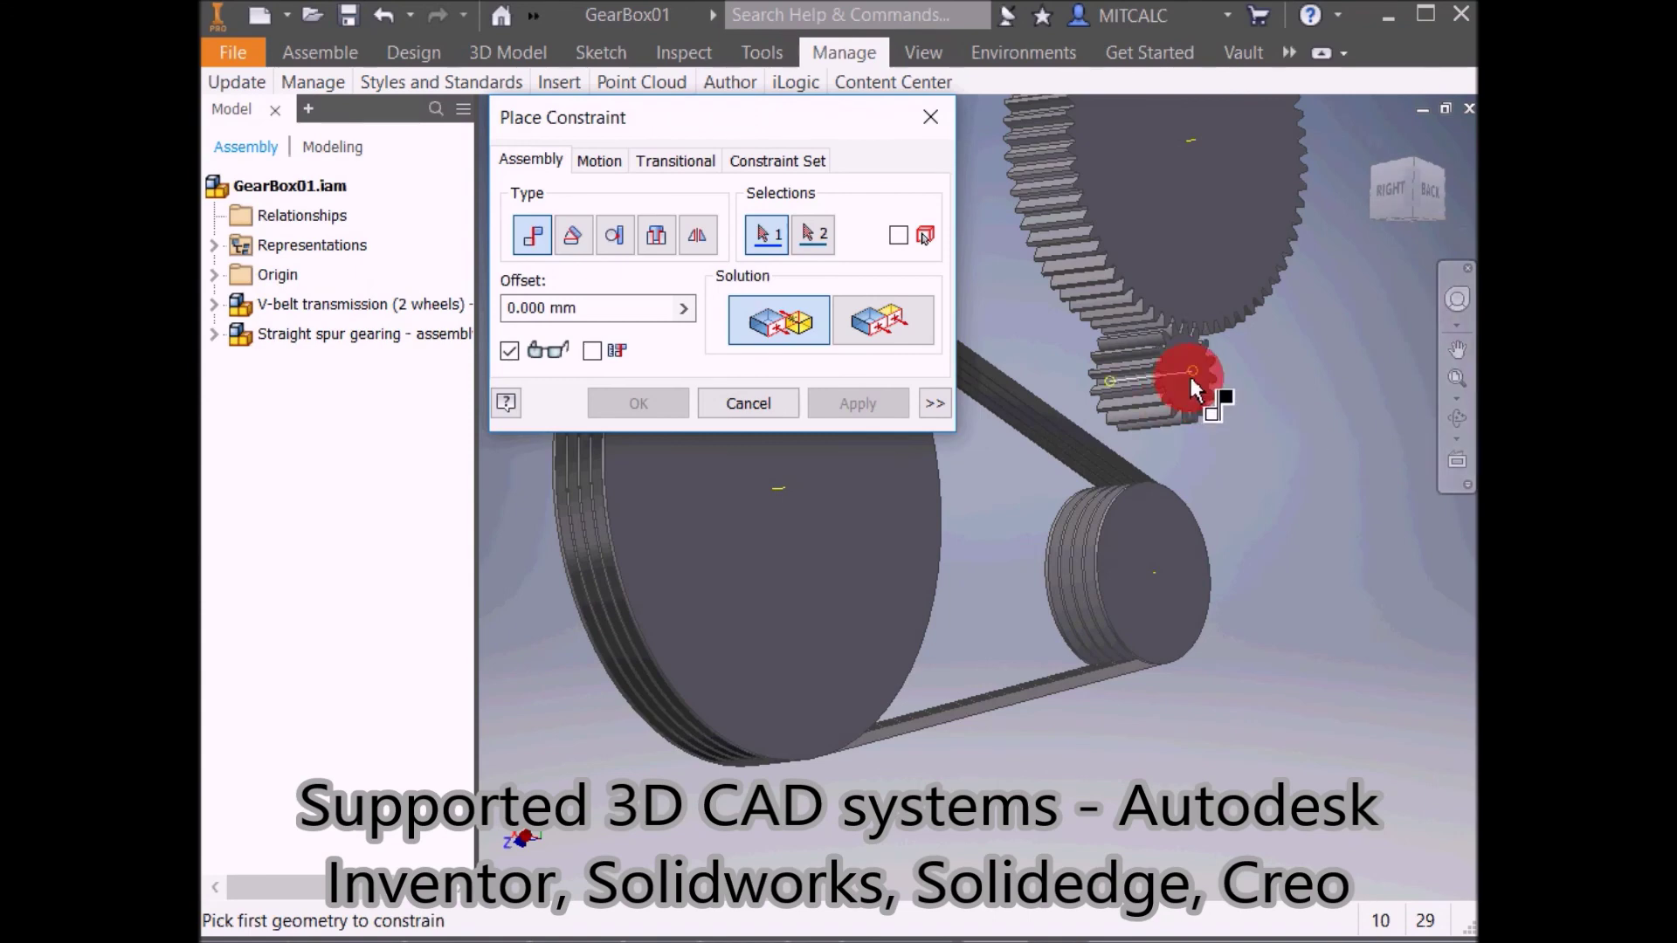
left_click(1190, 379)
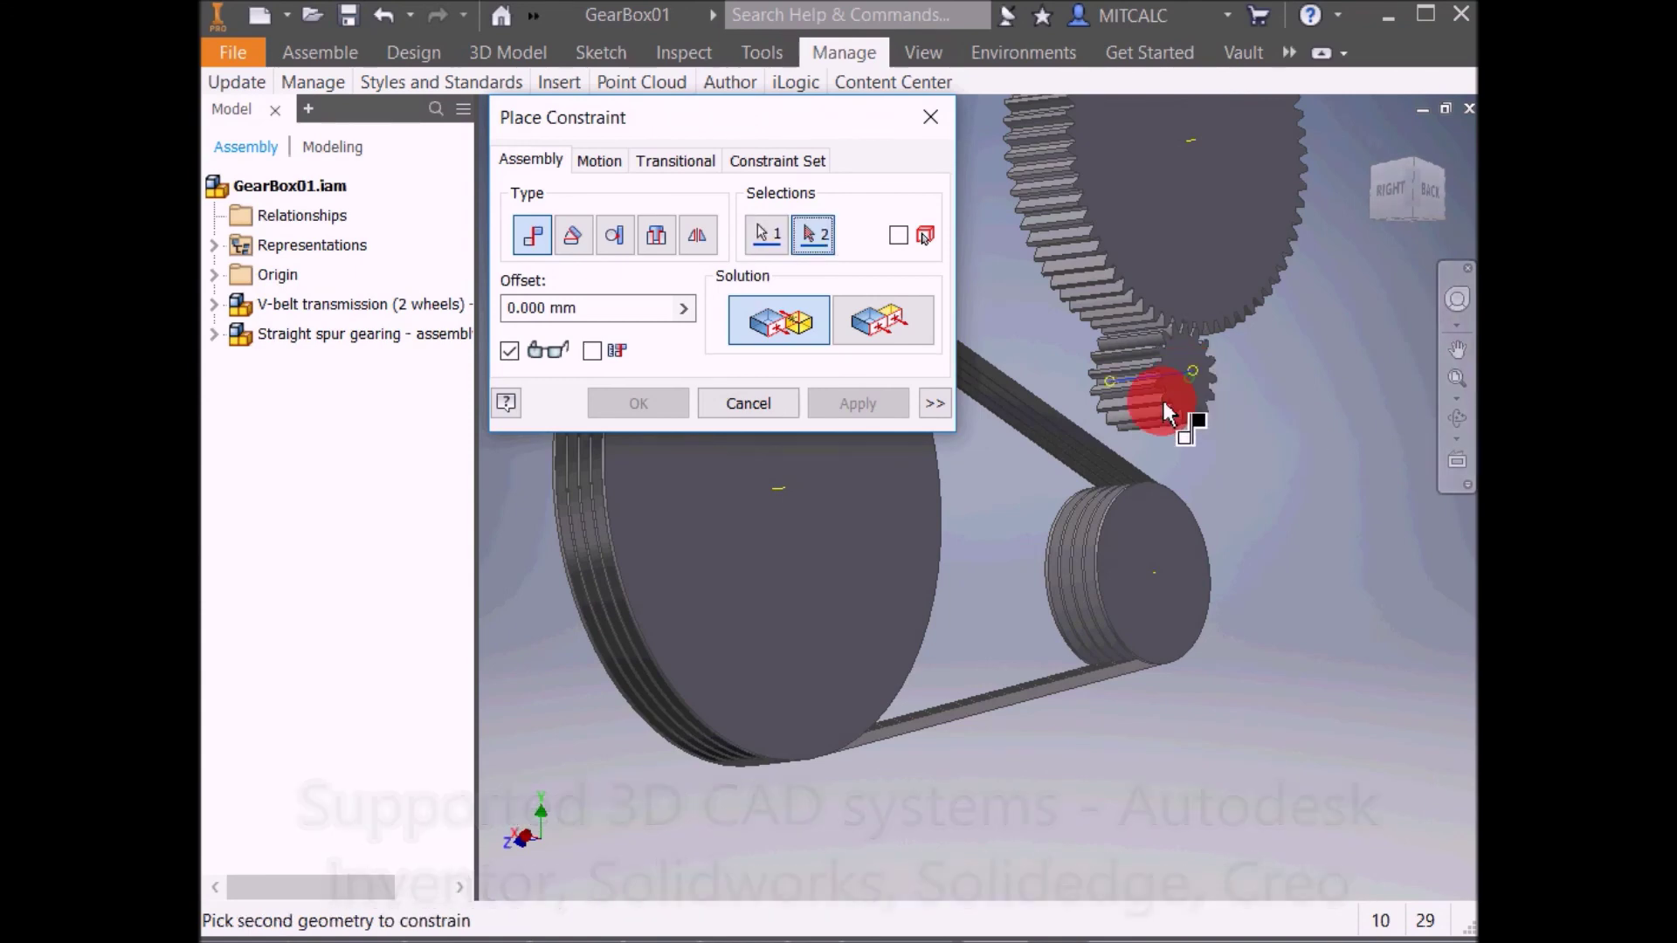
left_click(785, 492)
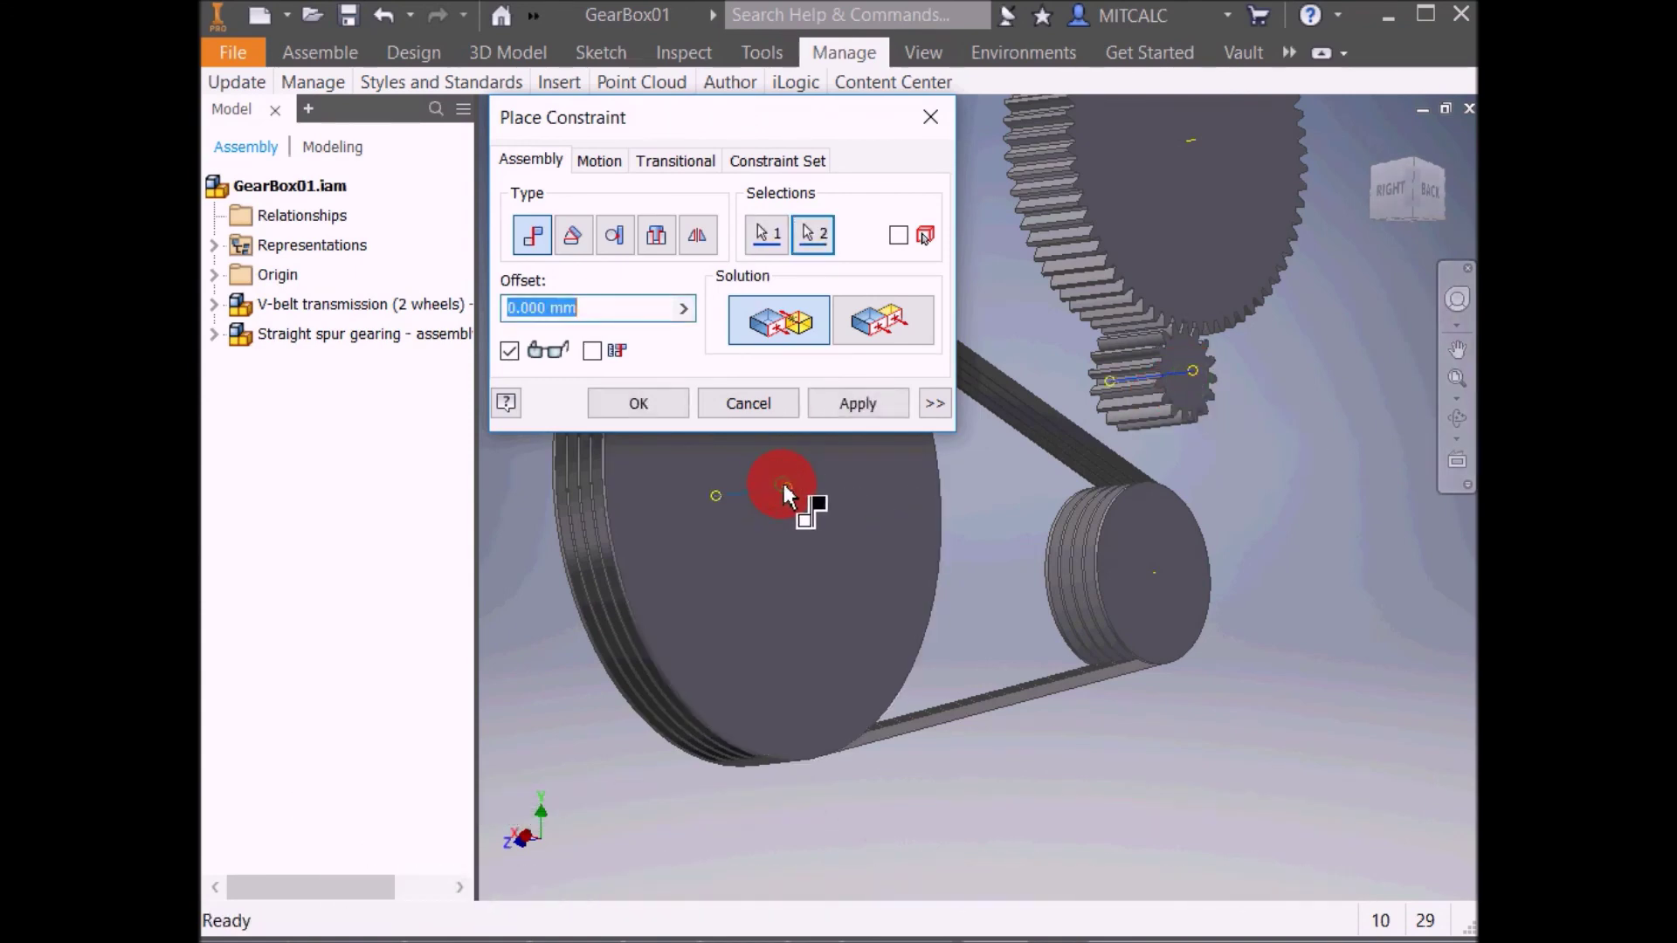
left_click(866, 400)
left_click(1329, 306)
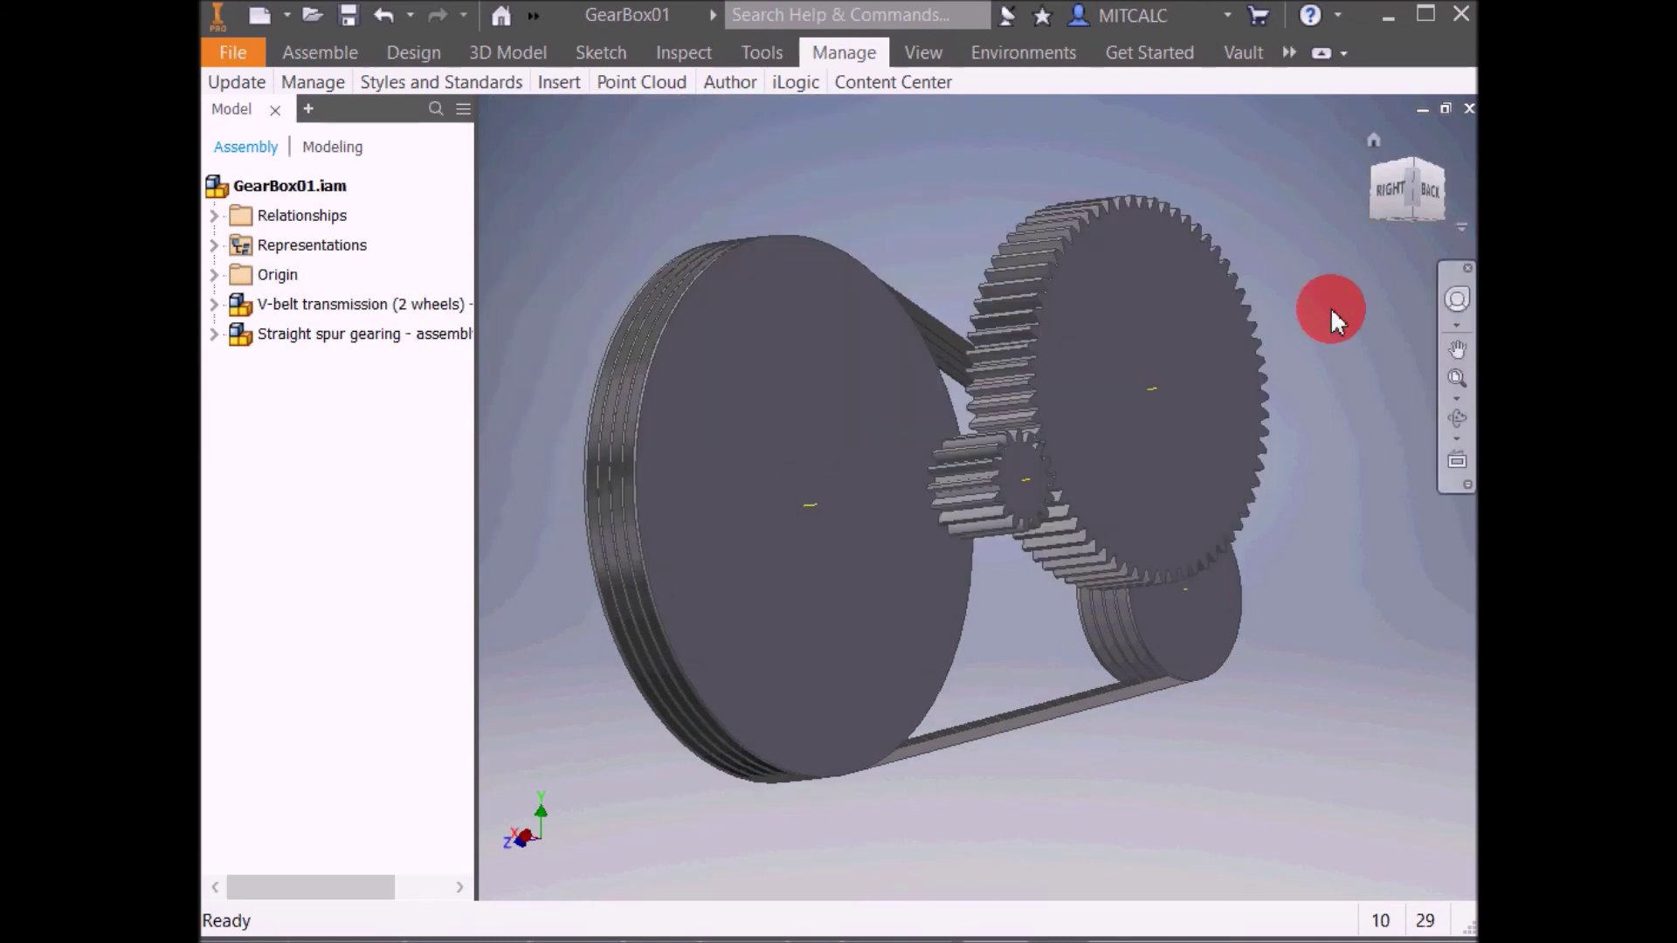
mouse_move(1287, 414)
middle_mouse_down("shift")
mouse_move(987, 449)
mouse_move(1378, 450)
mouse_move(973, 471)
middle_mouse_up("shift")
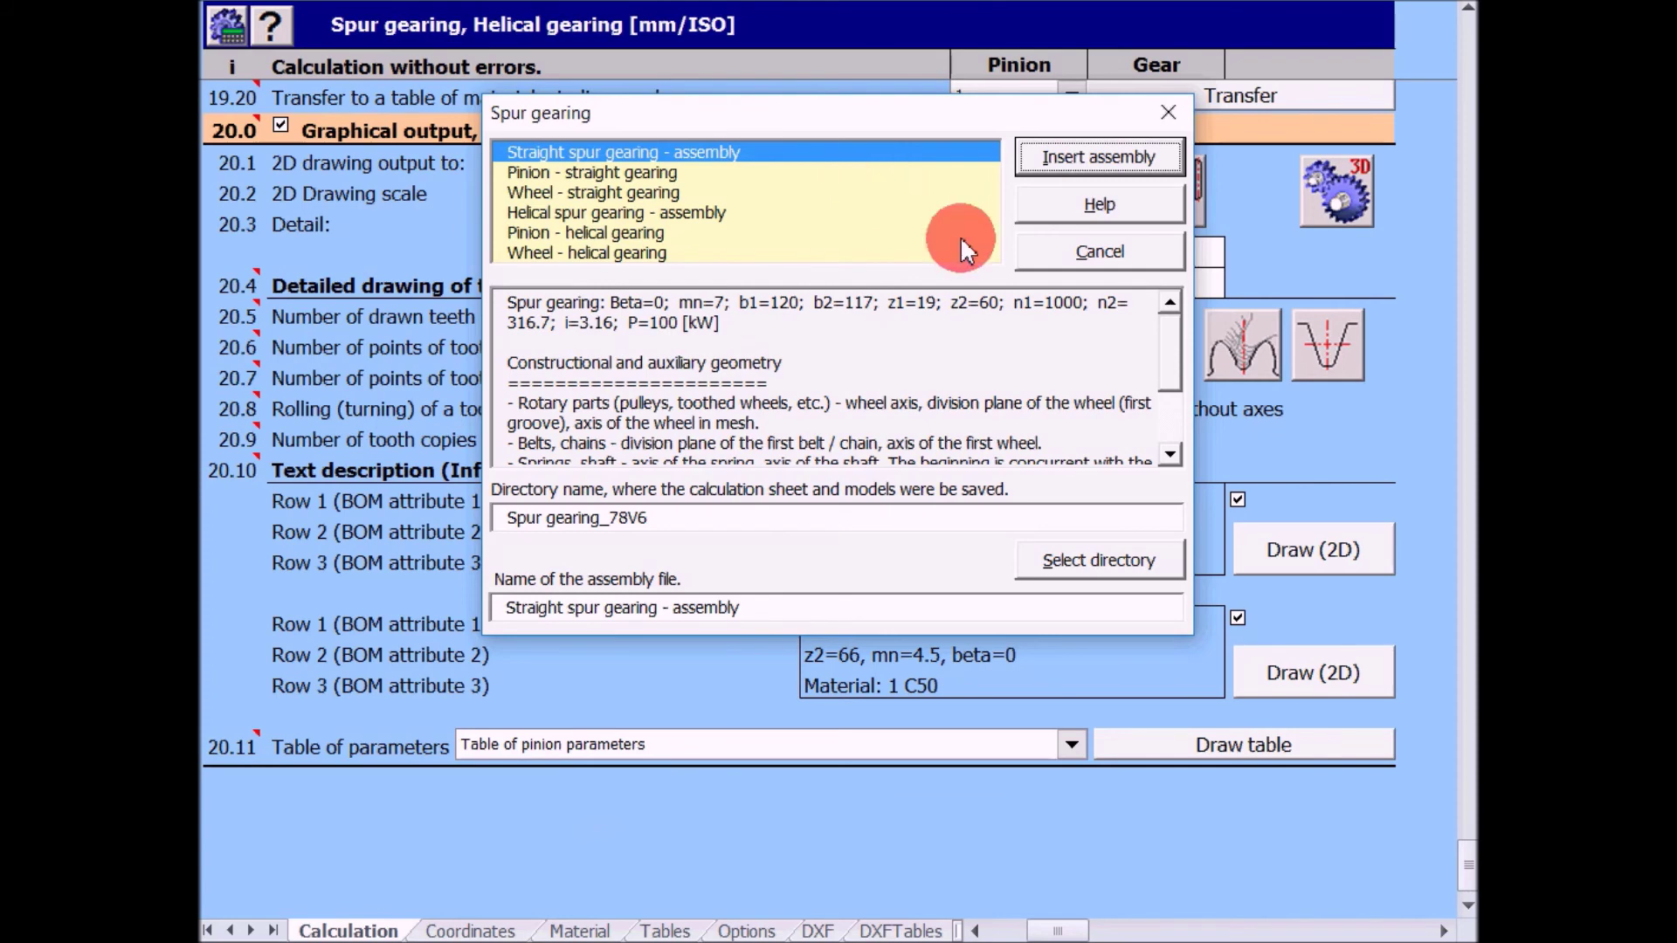
Step: Cancel the Spur gearing assembly dialog and return to the graphical output sheet
left_click(1096, 249)
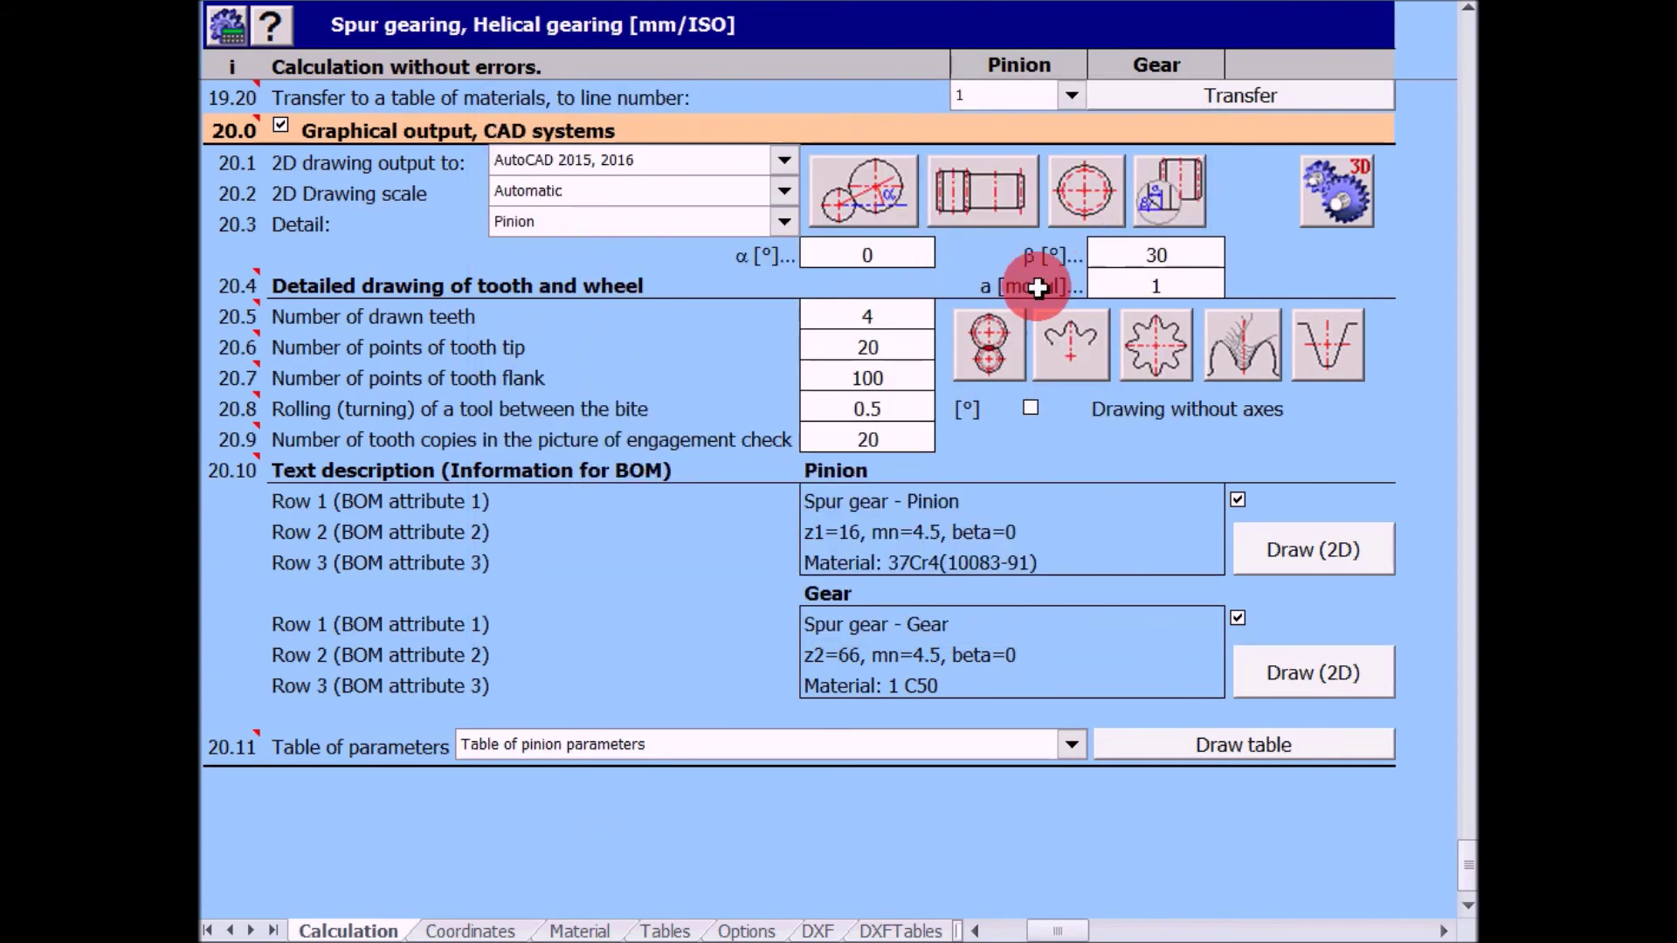
left_click(602, 803)
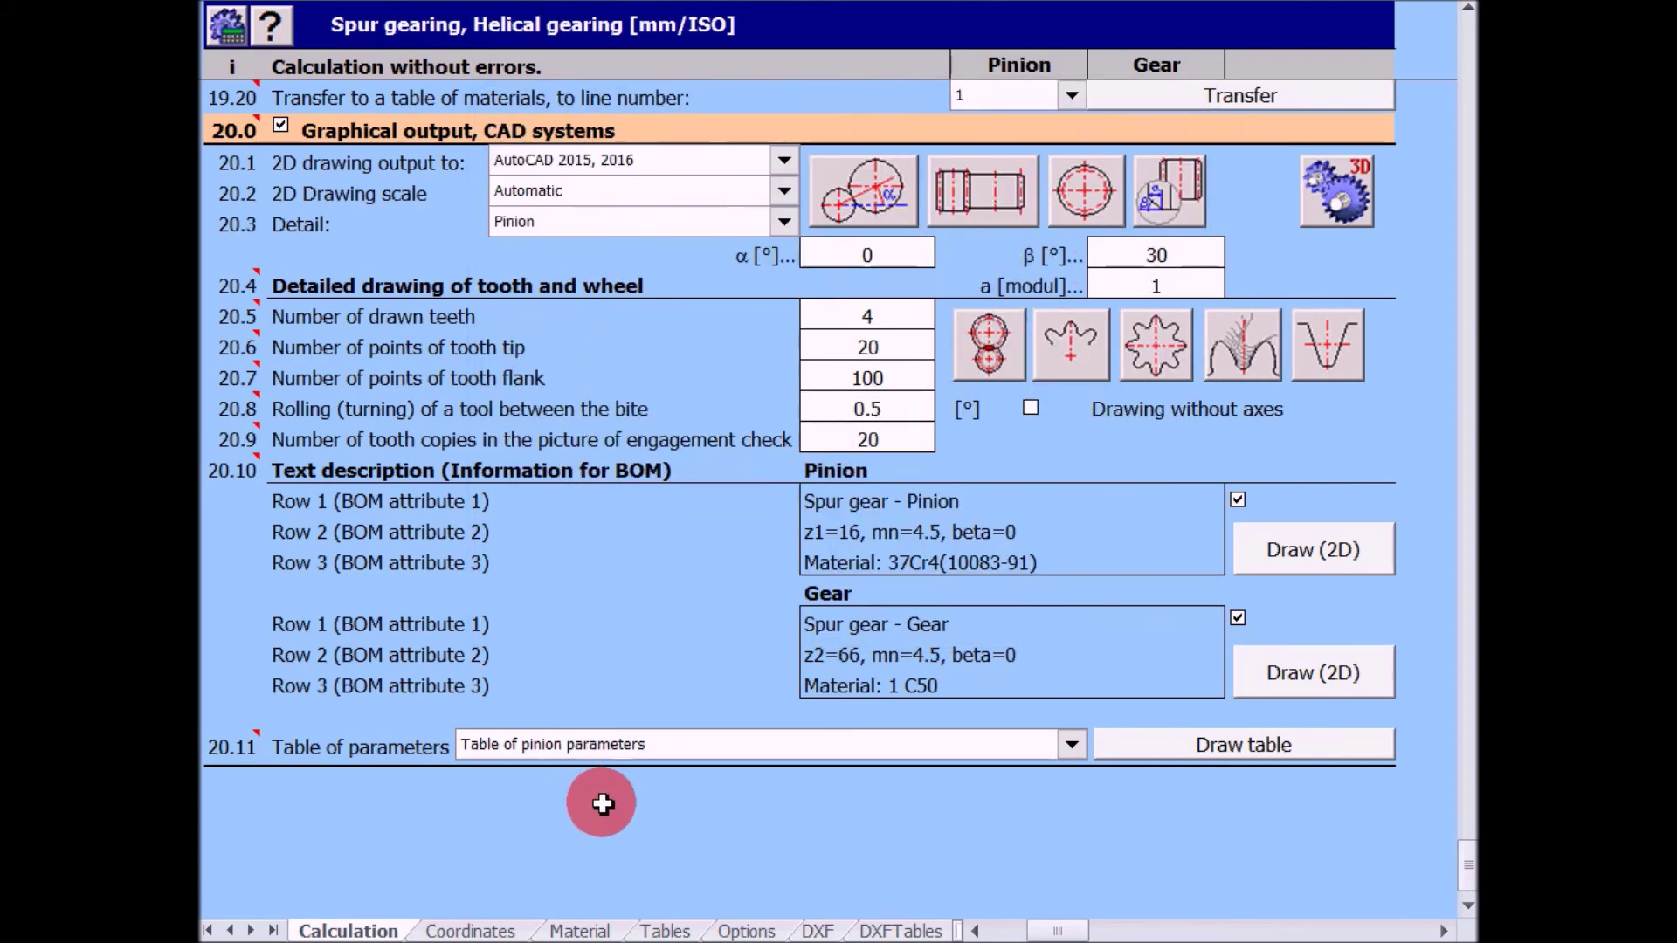